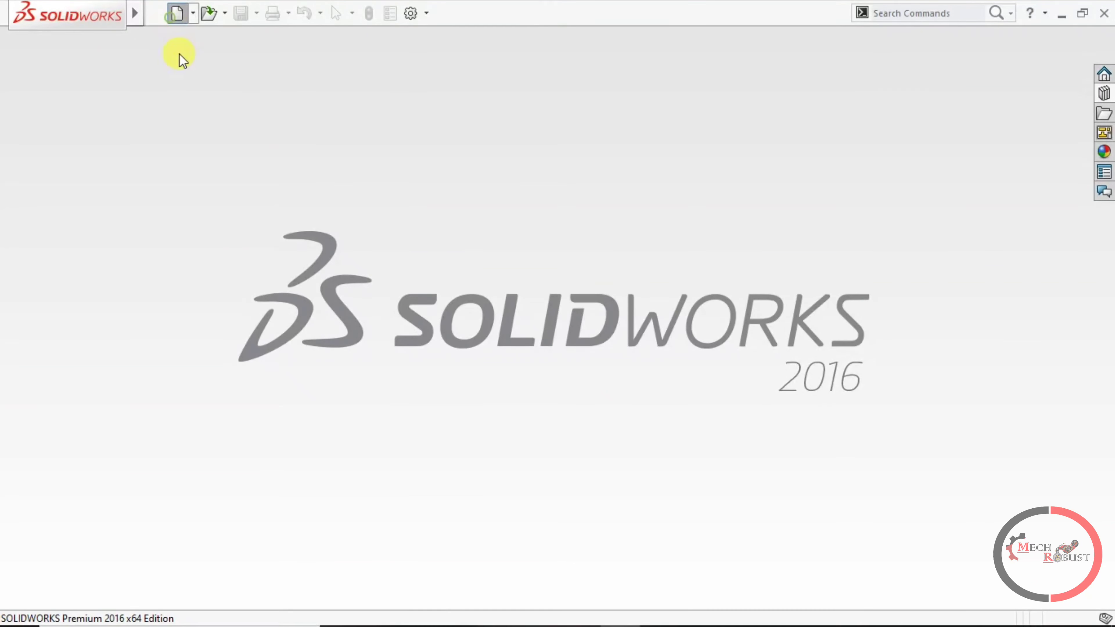
Step: Start a new part and sketch a center rectangle on the Front Plane at the origin
click(663, 529)
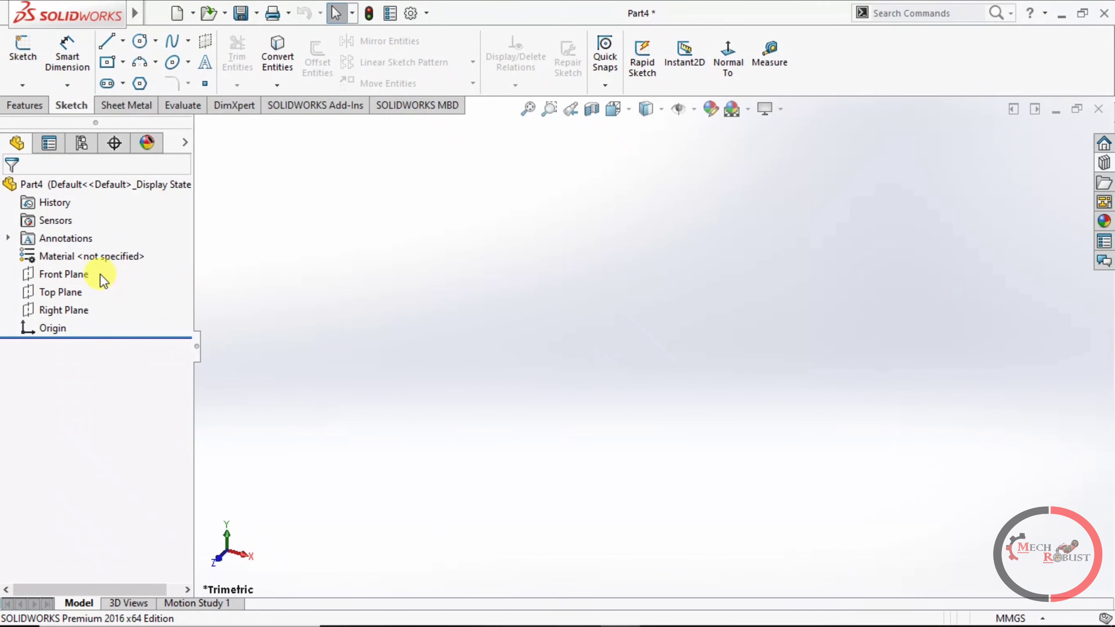
click(67, 275)
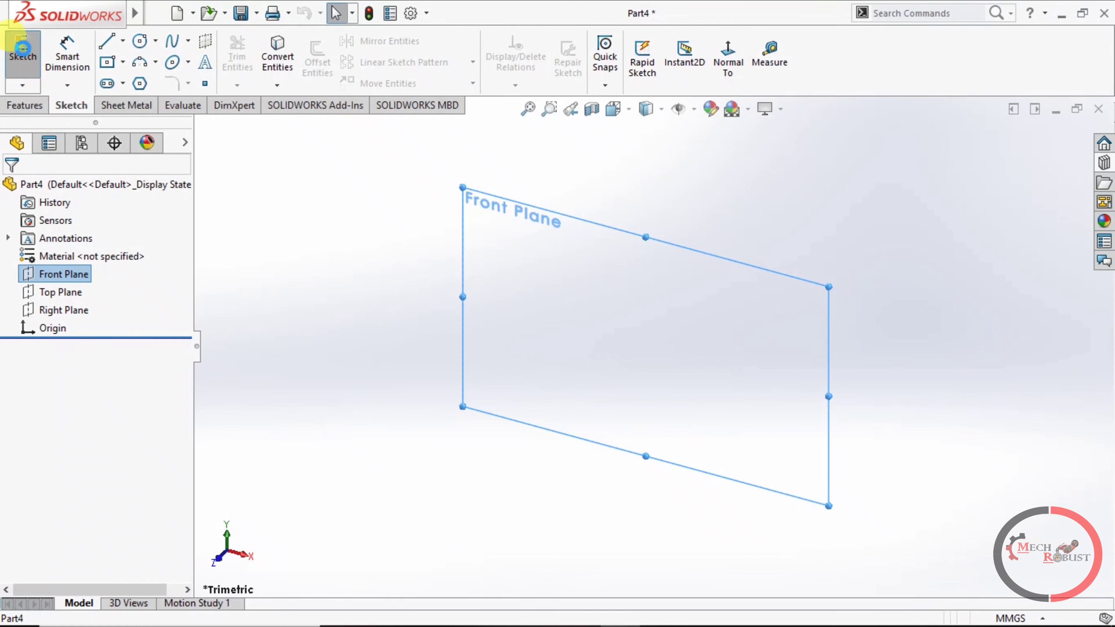
click(22, 46)
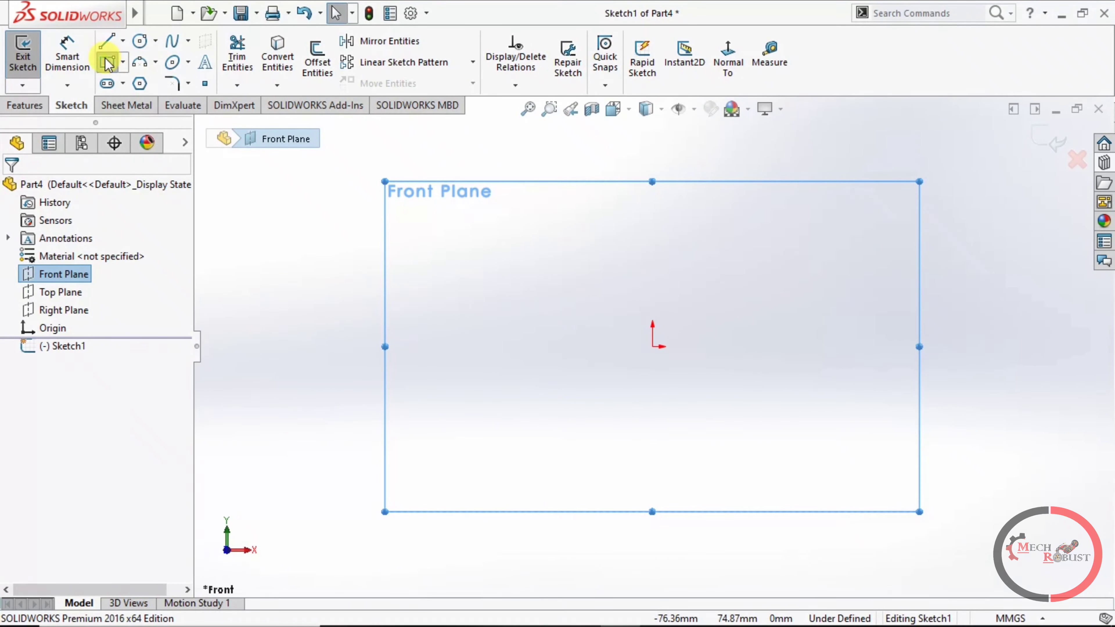
click(653, 346)
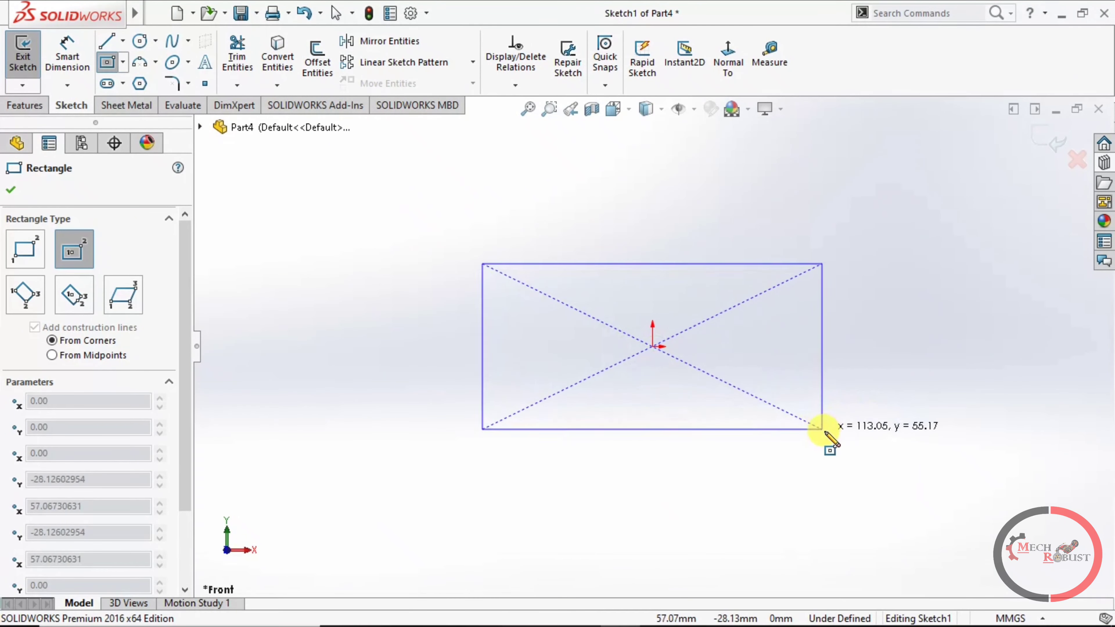
click(824, 430)
Step: Dimension the rectangle 150 mm wide and 80 mm high, then exit the sketch
click(67, 53)
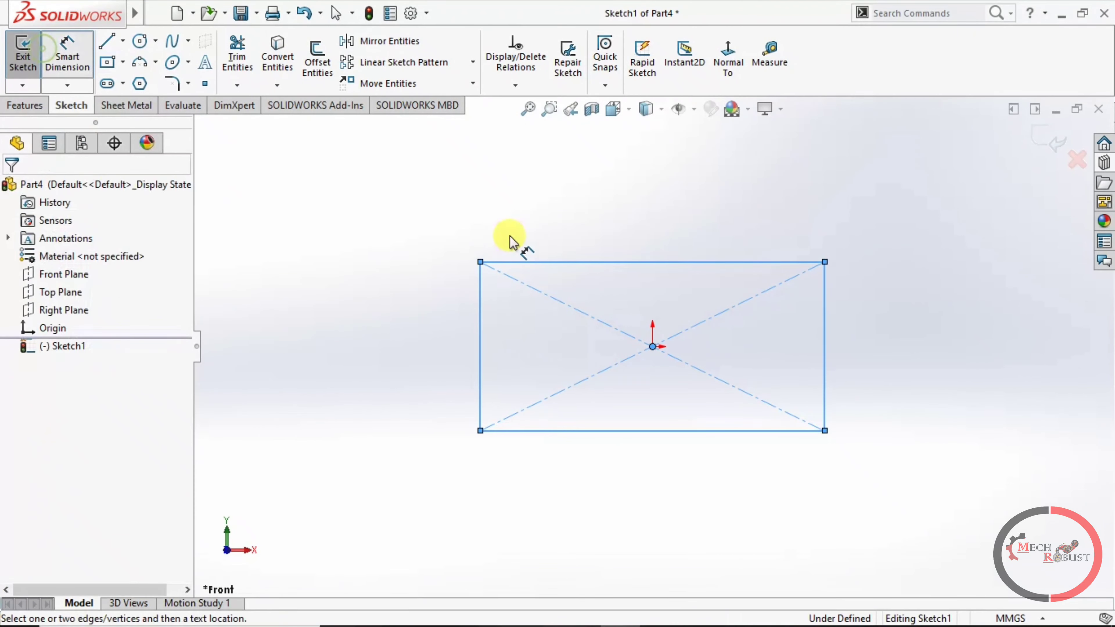
click(563, 260)
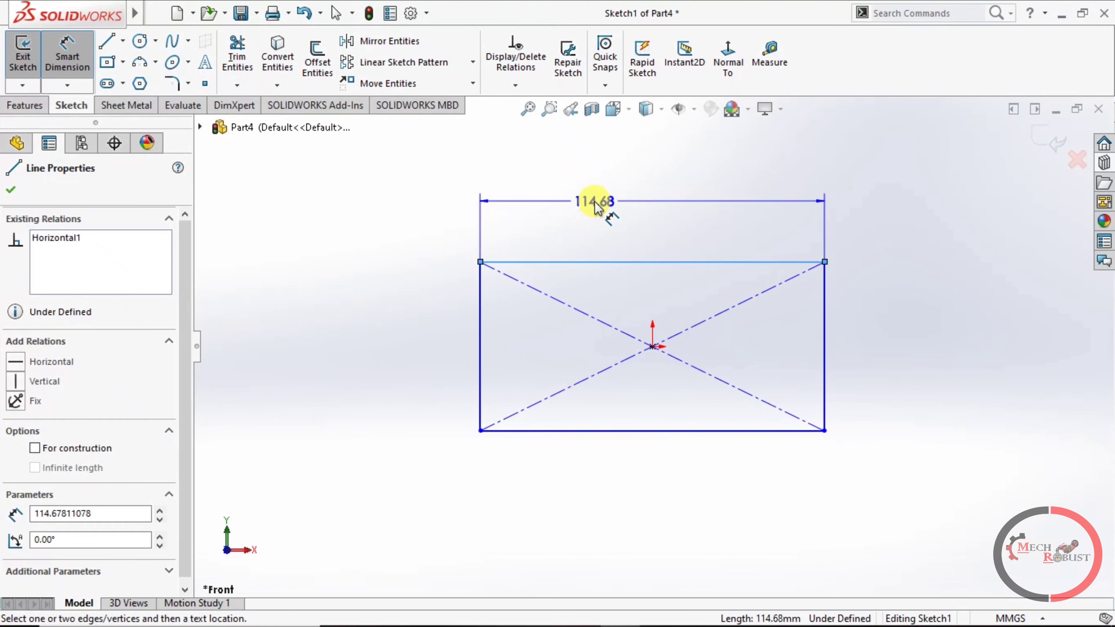
click(597, 205)
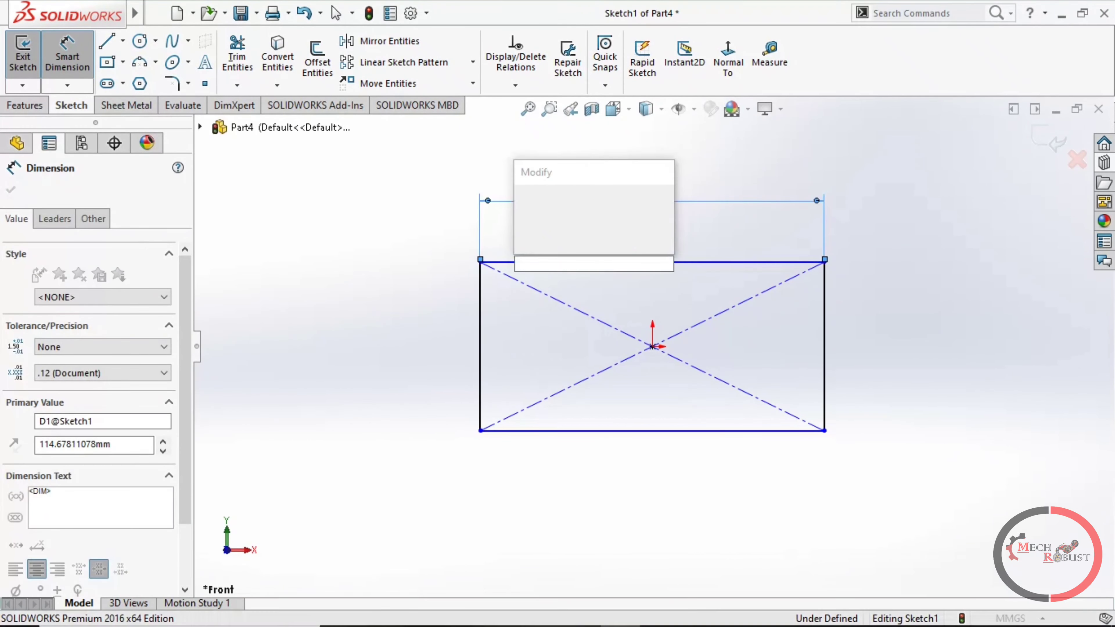
text(150)
key(Return)
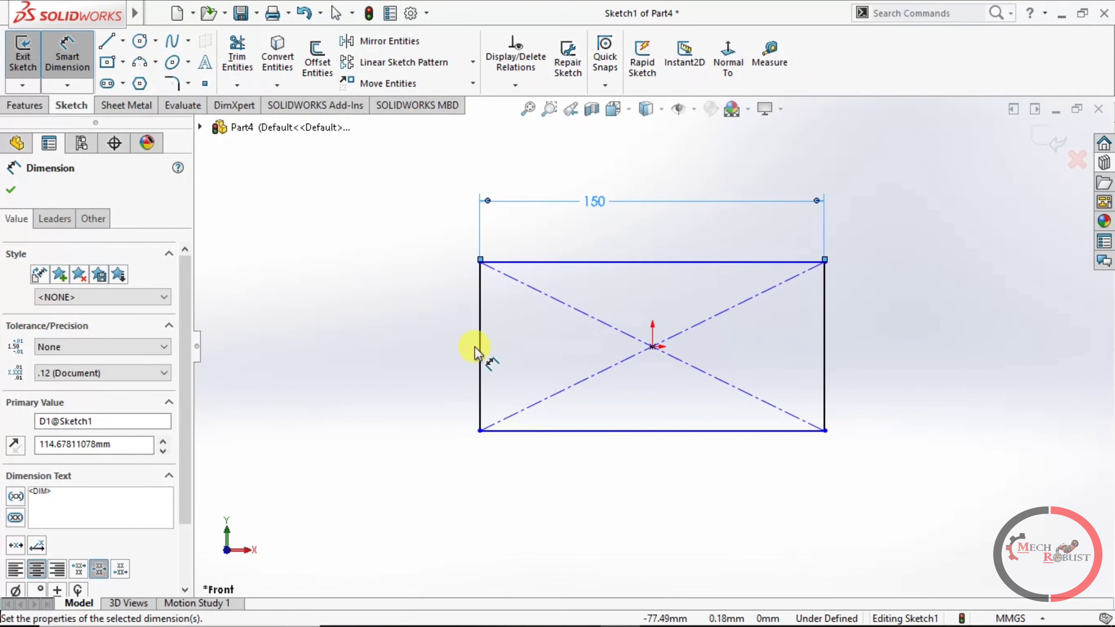
click(480, 347)
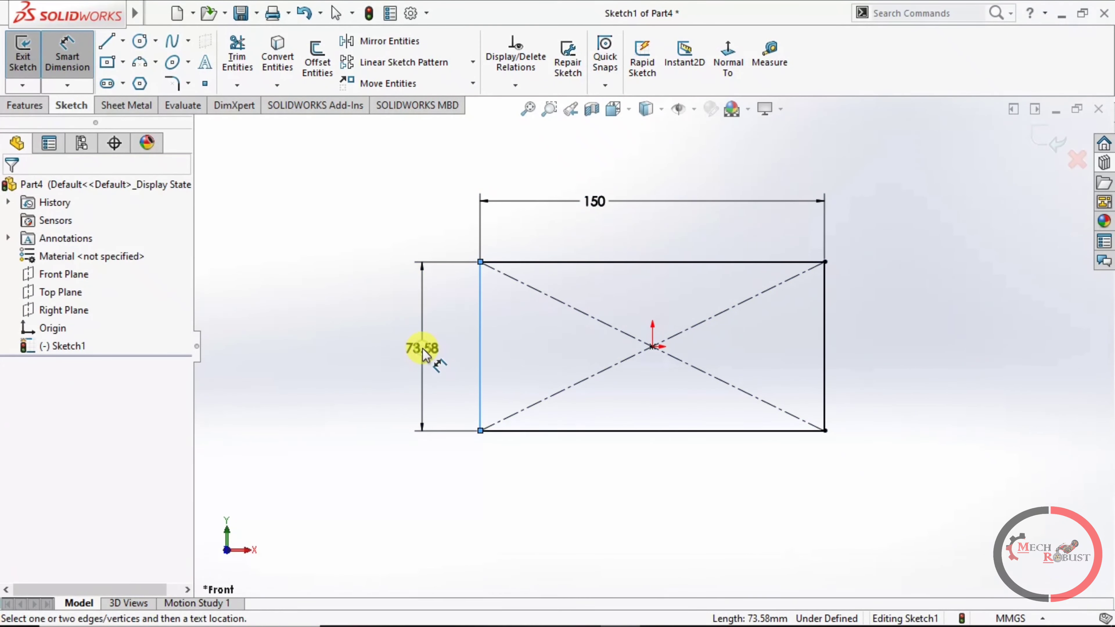
click(425, 354)
text(80)
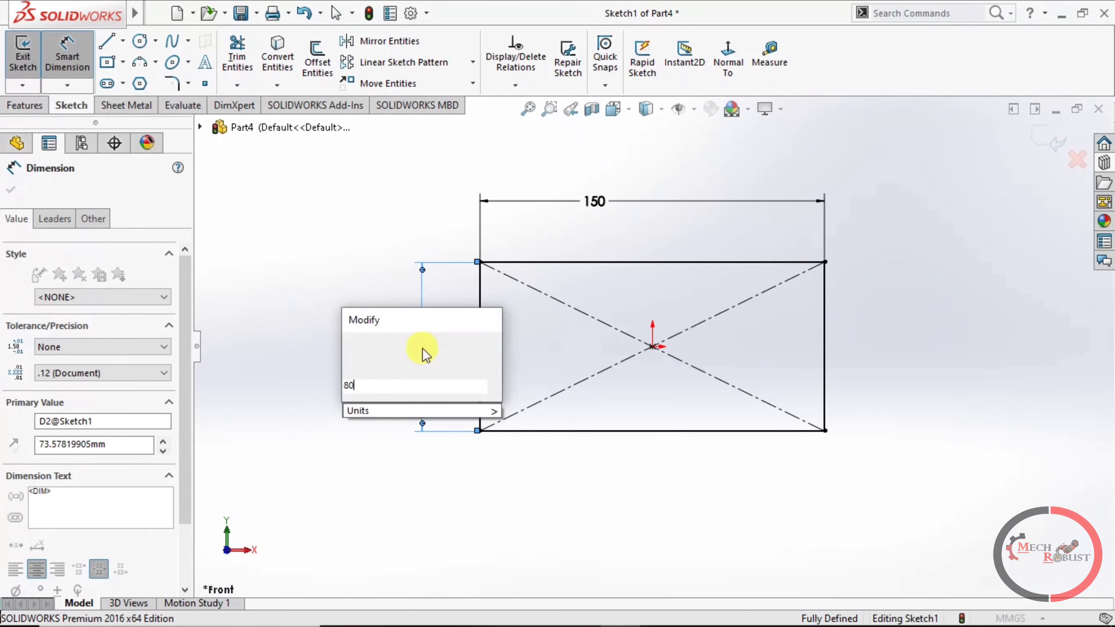
key(Return)
key(Escape)
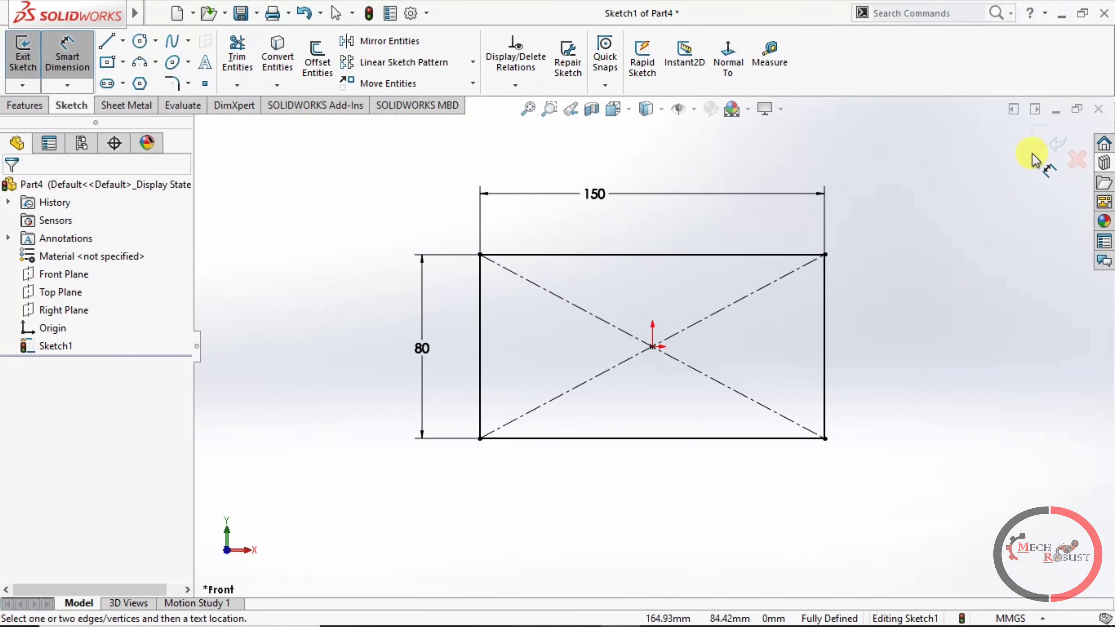
click(1044, 149)
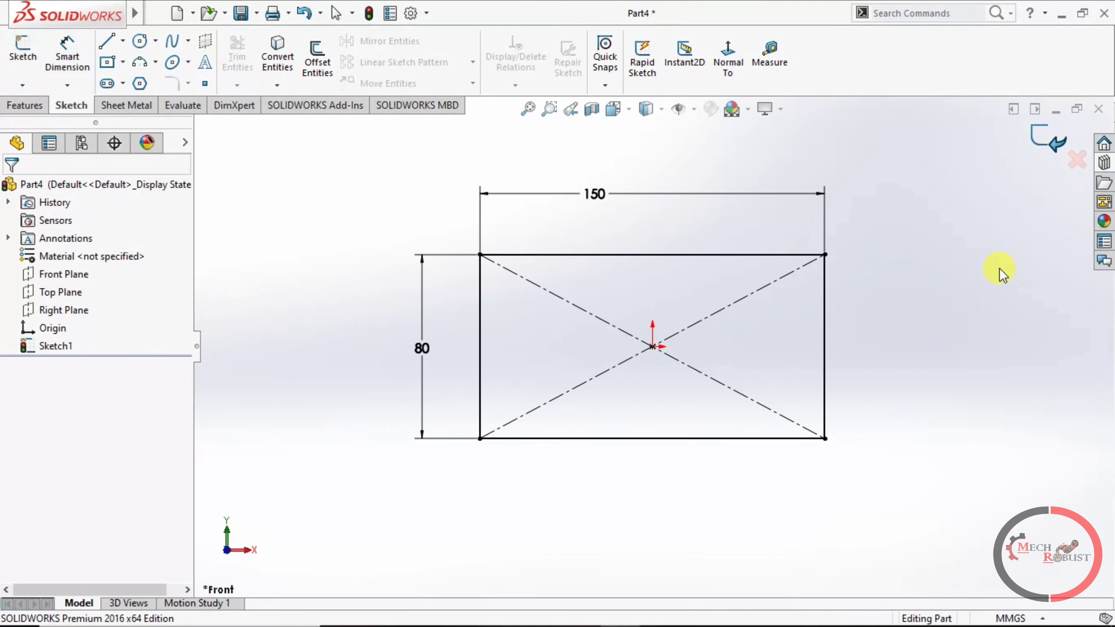
Step: Extrude Sketch1 blind 10 mm as Boss-Extrude1
click(991, 295)
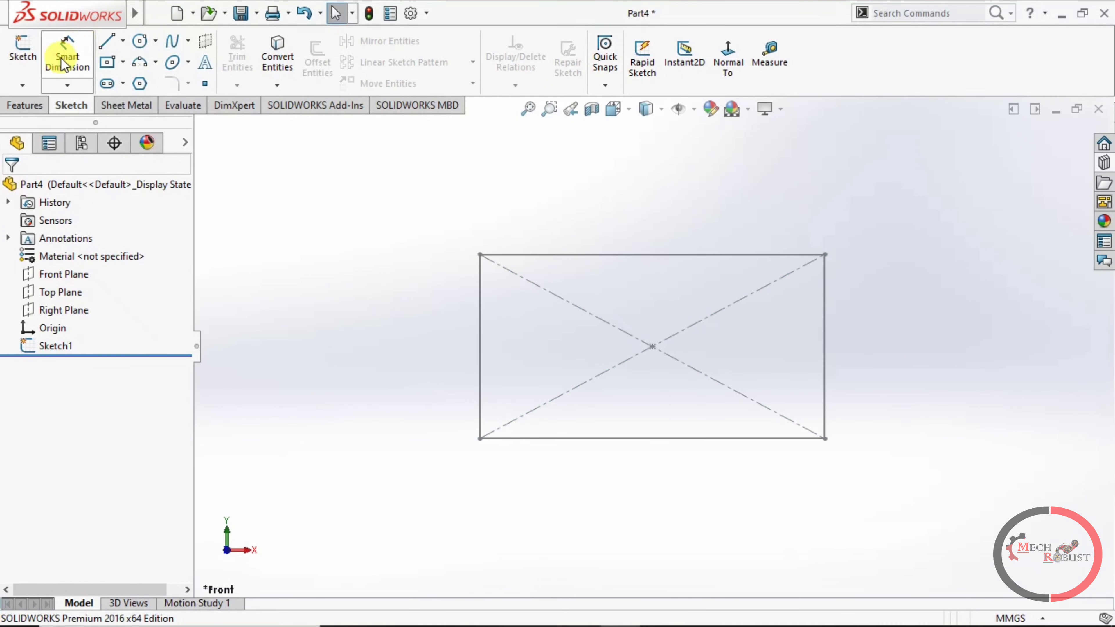
click(24, 105)
click(28, 58)
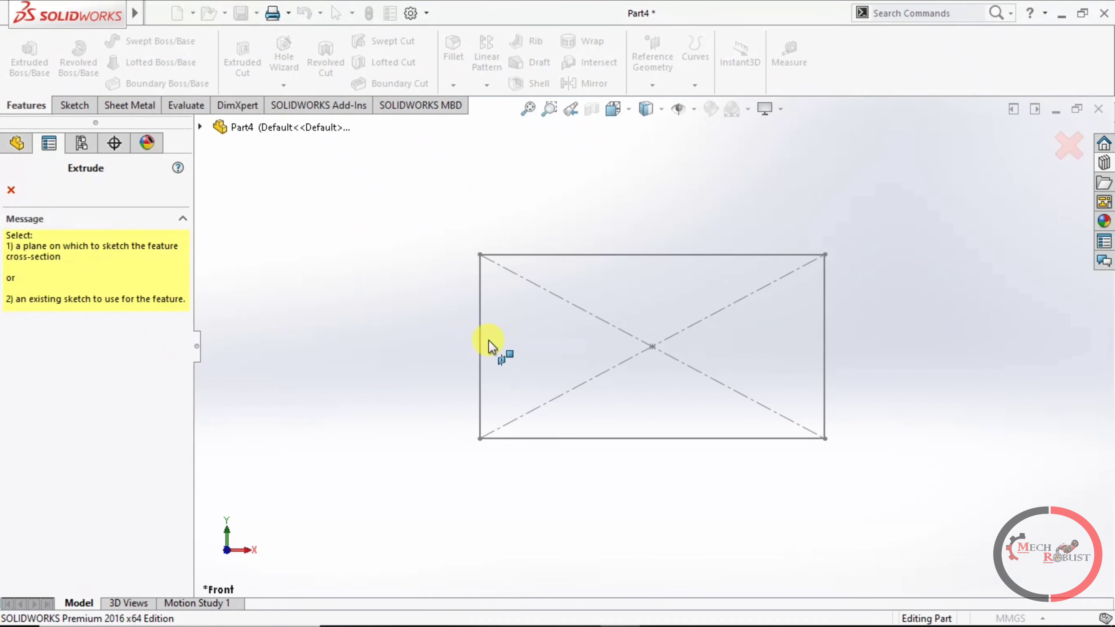
click(483, 349)
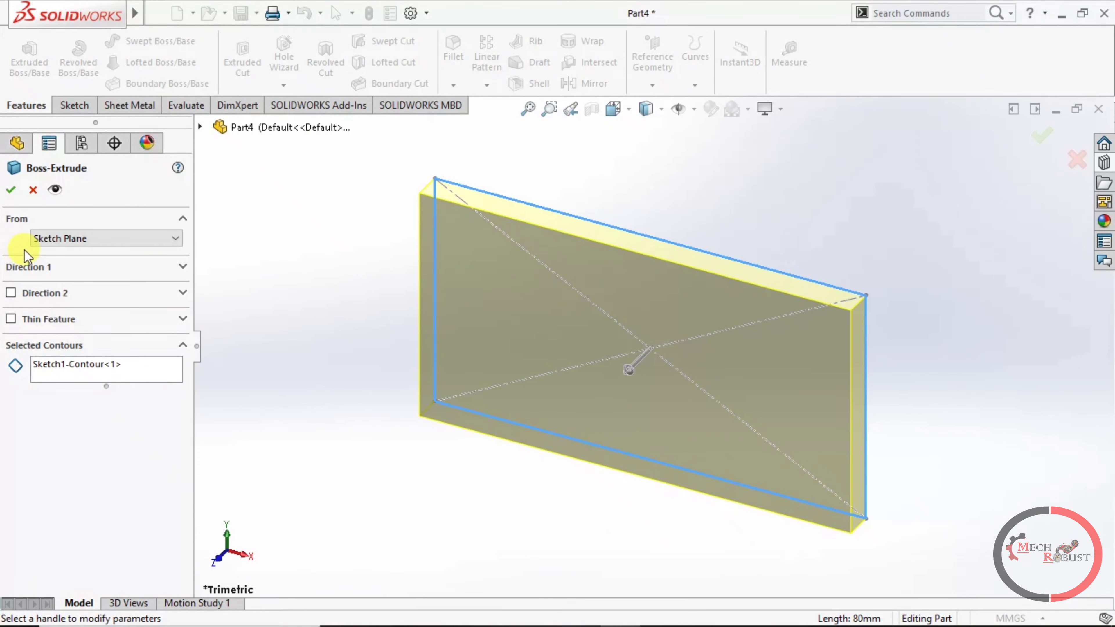
click(144, 270)
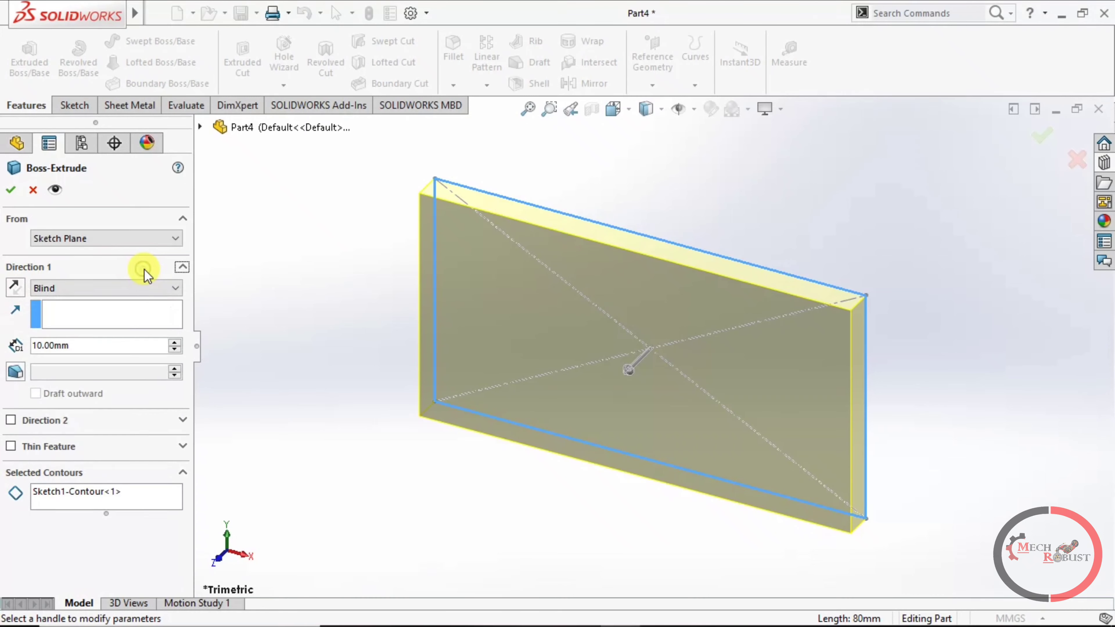
click(11, 193)
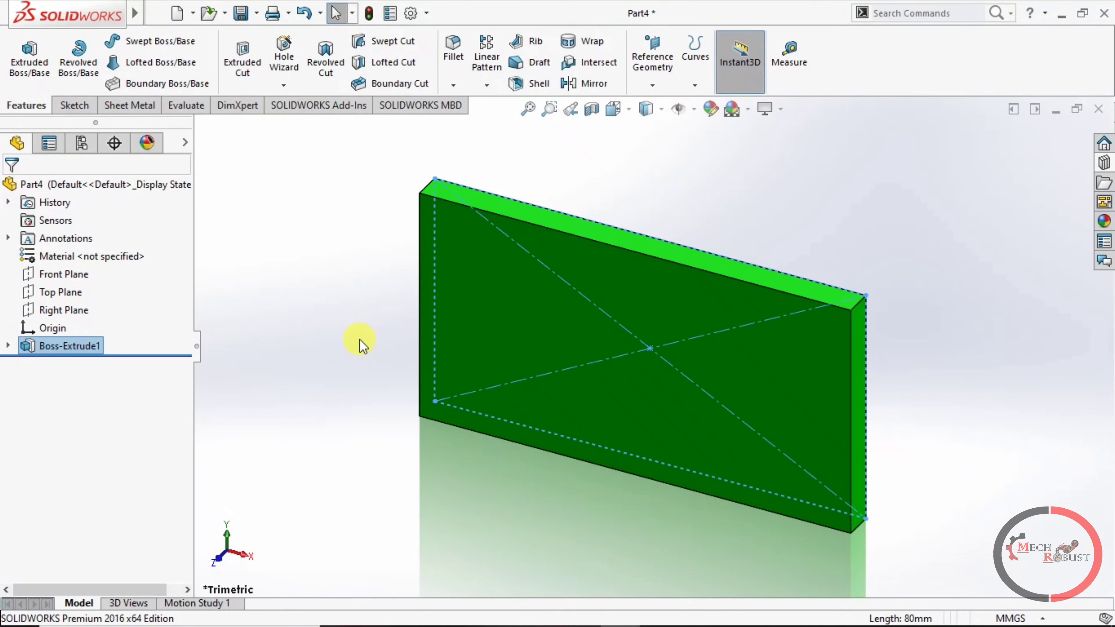
click(328, 355)
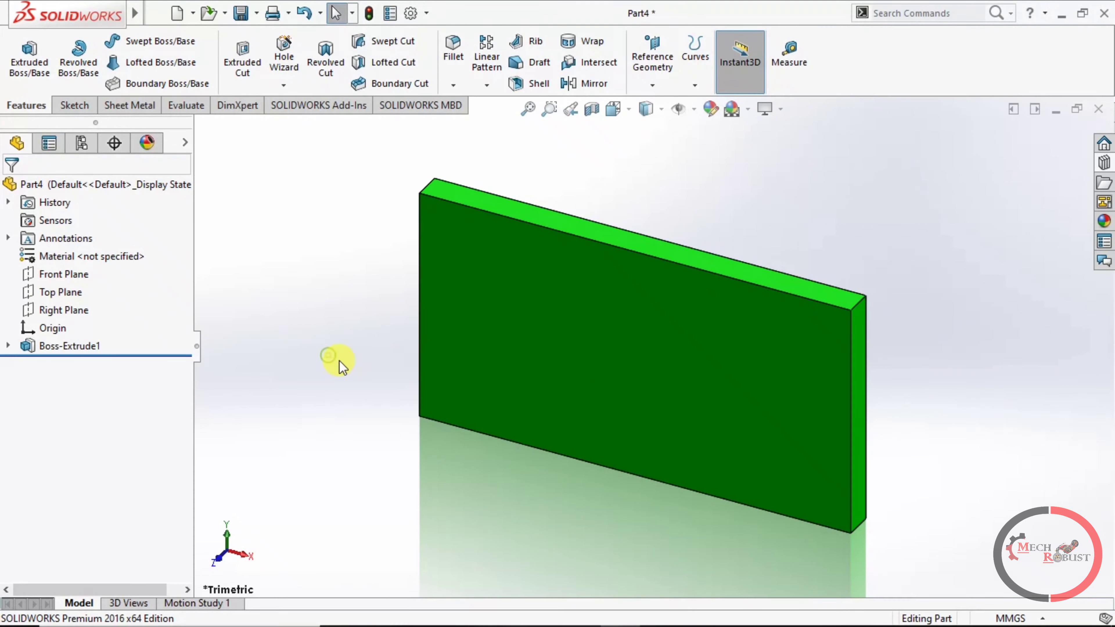
Step: Apply the white High Gloss plastic appearance to the whole part
click(1109, 230)
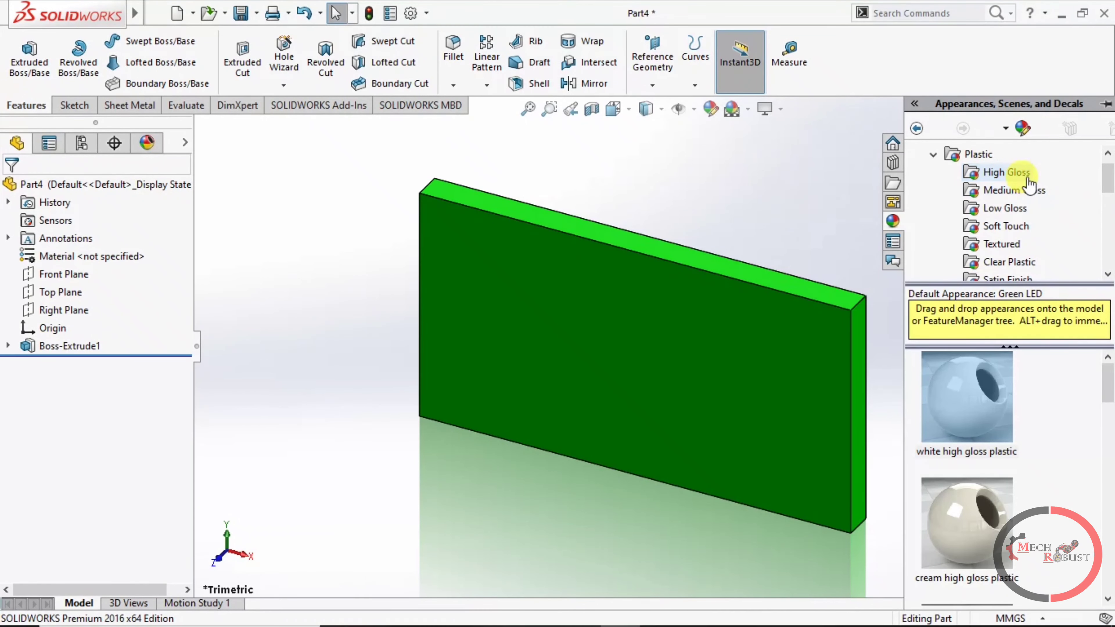
click(955, 154)
click(935, 155)
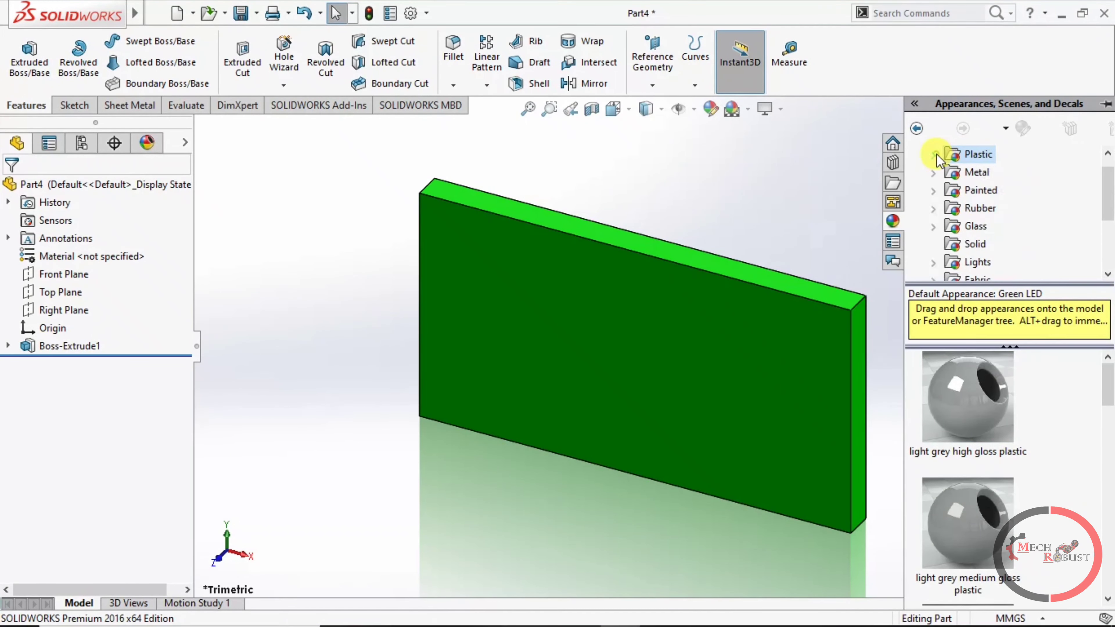
click(935, 156)
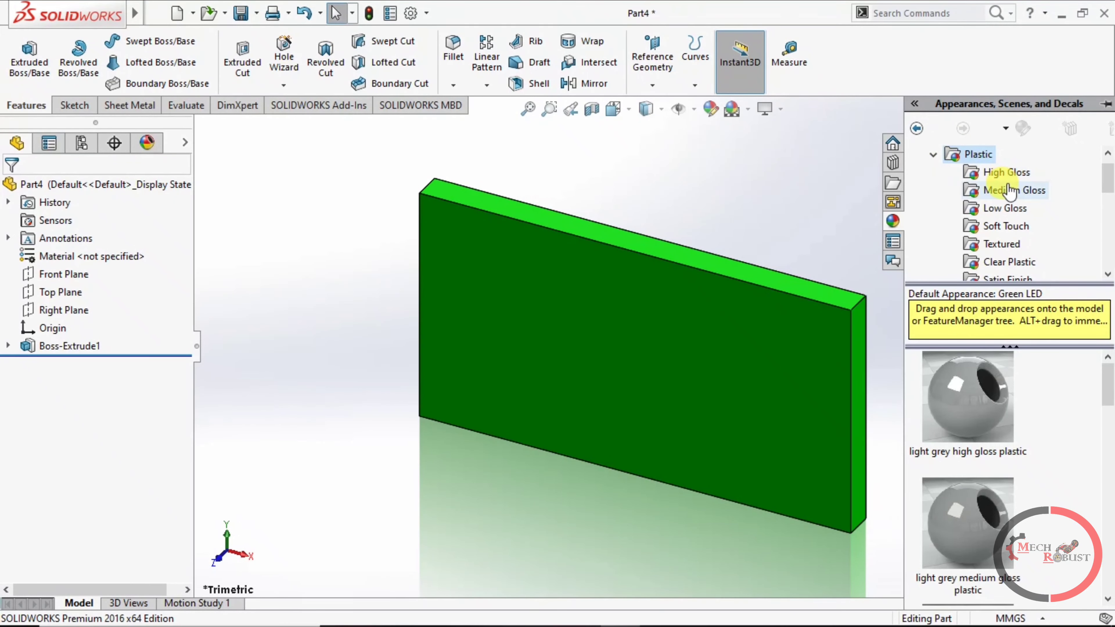
click(996, 172)
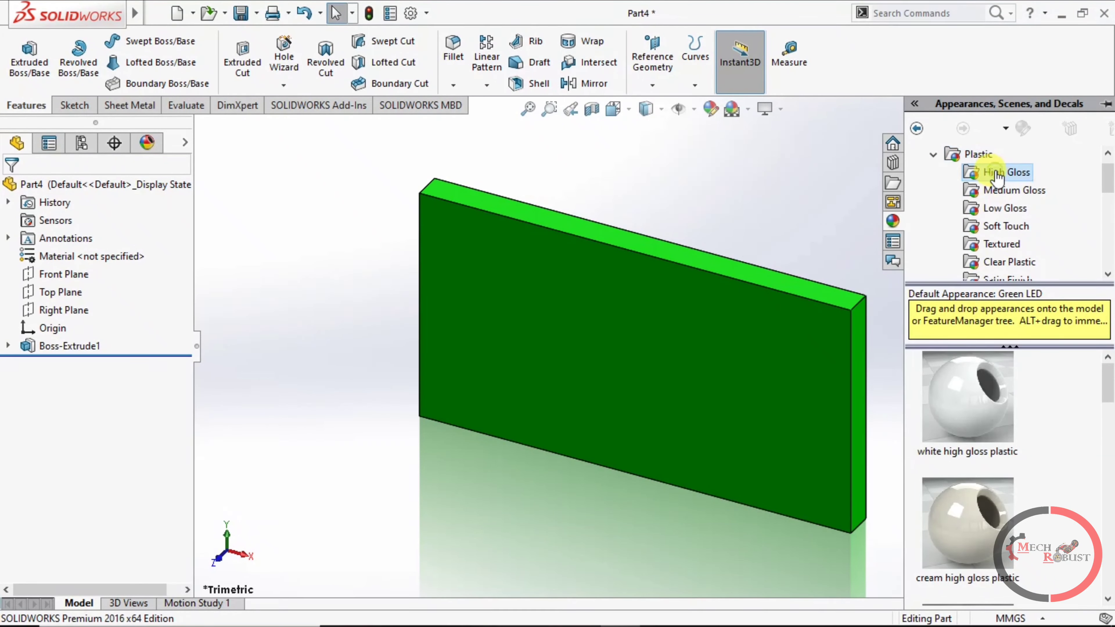
drag(968, 398, 731, 380)
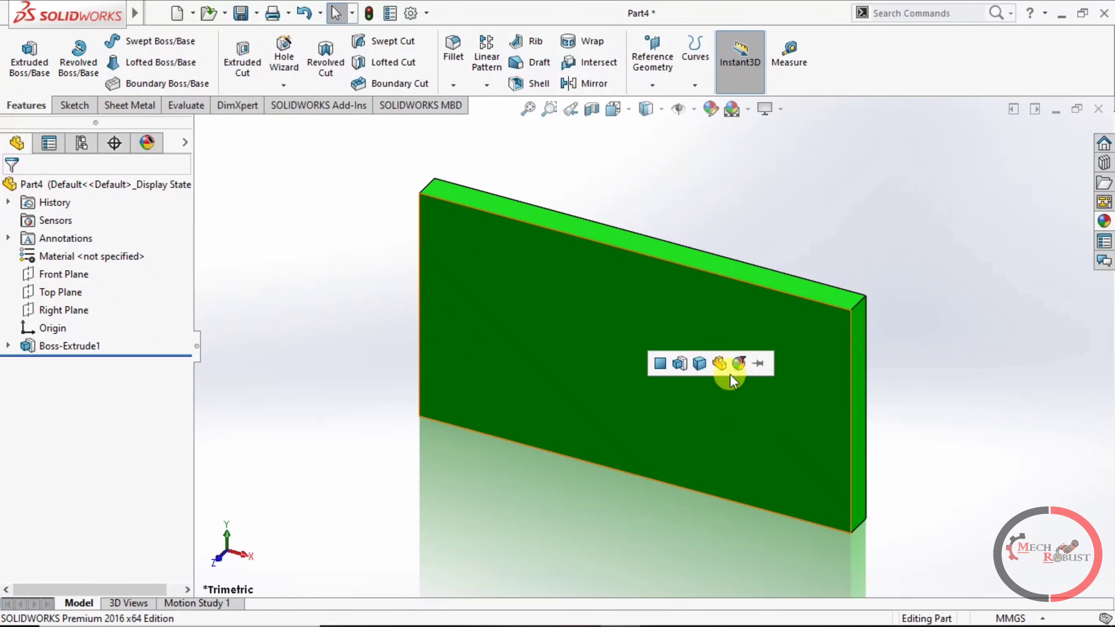
click(720, 364)
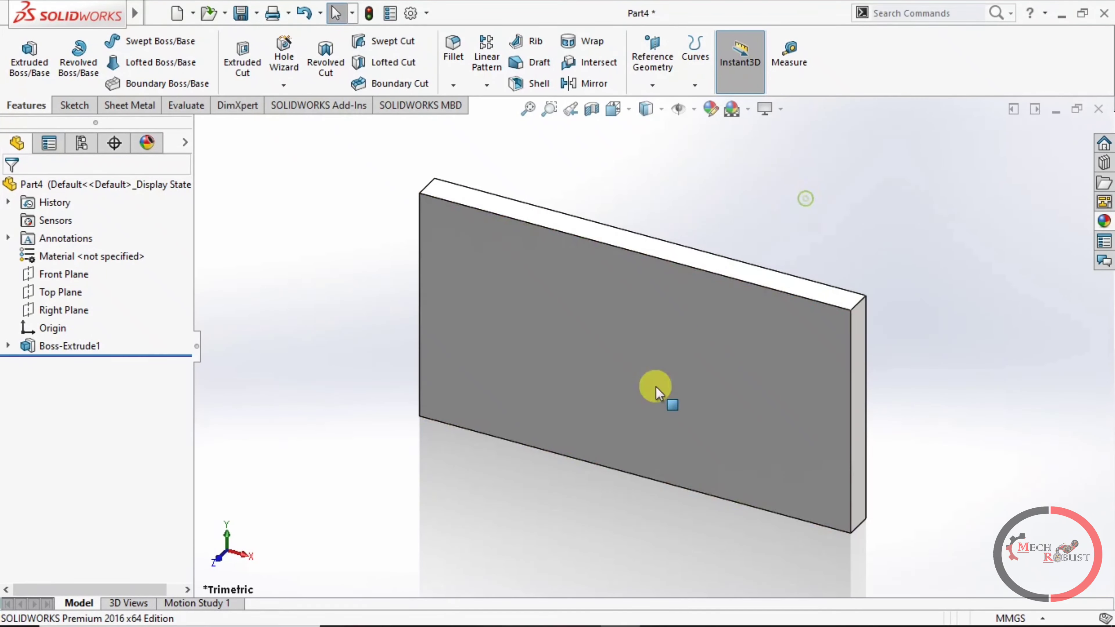
Step: Turn on RealView Graphics and orbit to a nearly front-on view
mouse_move(659, 393)
middle_down()
mouse_move(668, 227)
mouse_move(673, 347)
mouse_move(701, 356)
mouse_move(680, 336)
mouse_move(833, 179)
middle_up()
click(776, 110)
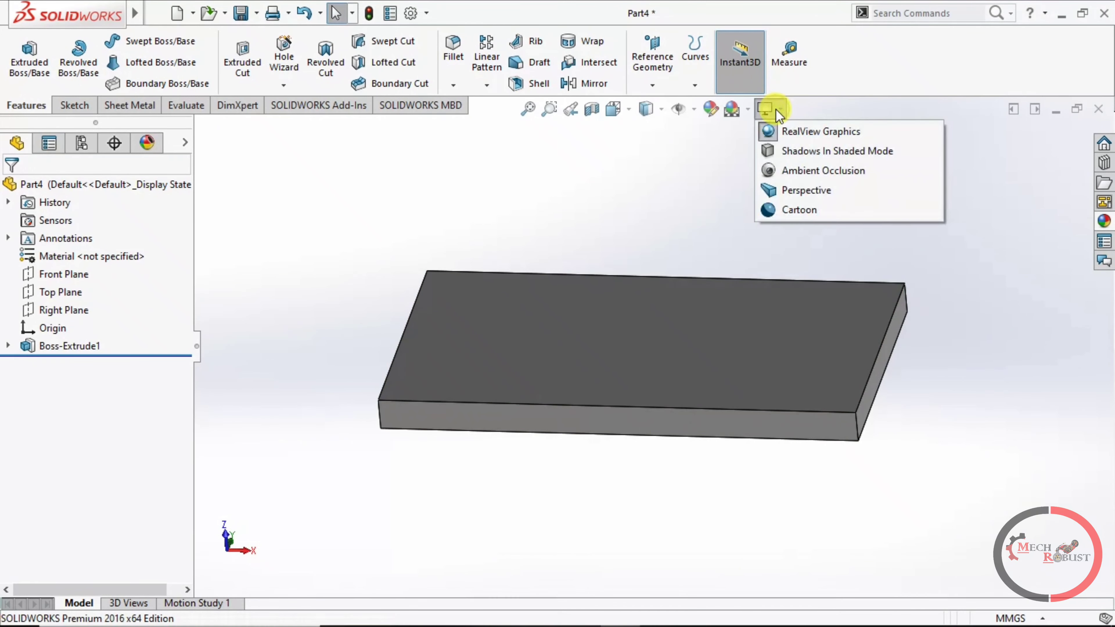
click(791, 131)
middle_drag(679, 232, 667, 316)
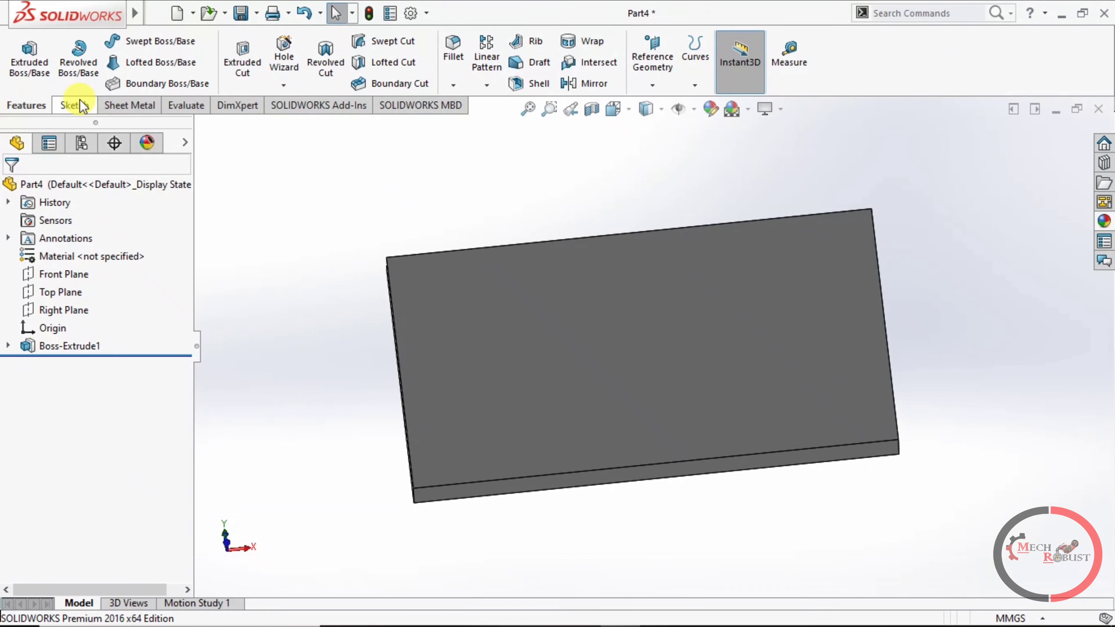
Step: Start a sketch on the plate face and draw a circle near the top-right corner
click(71, 105)
click(22, 49)
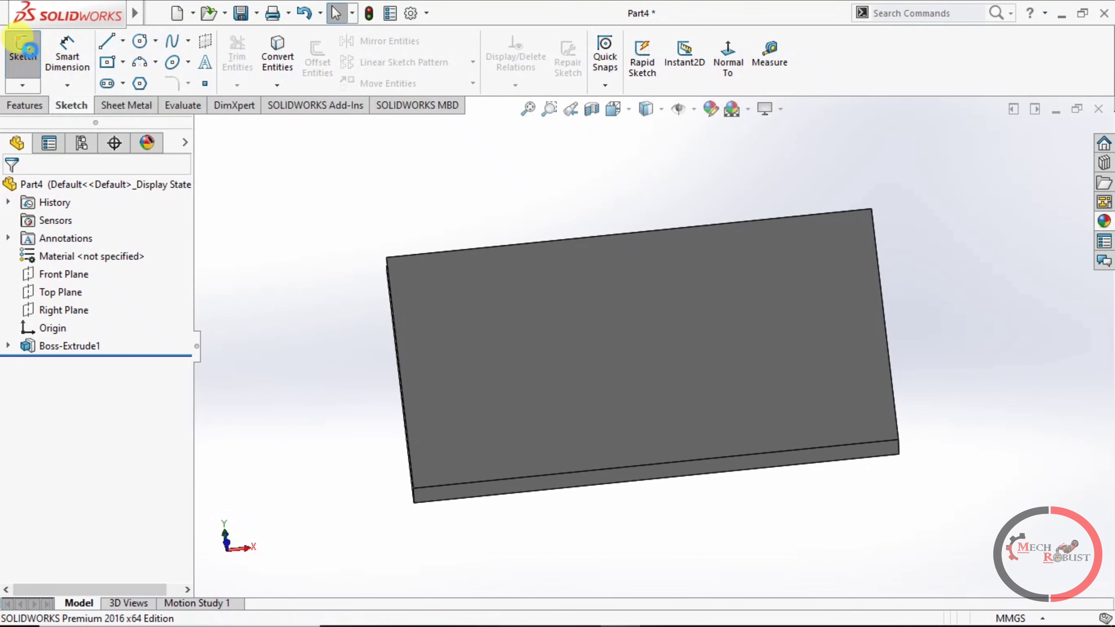
click(610, 304)
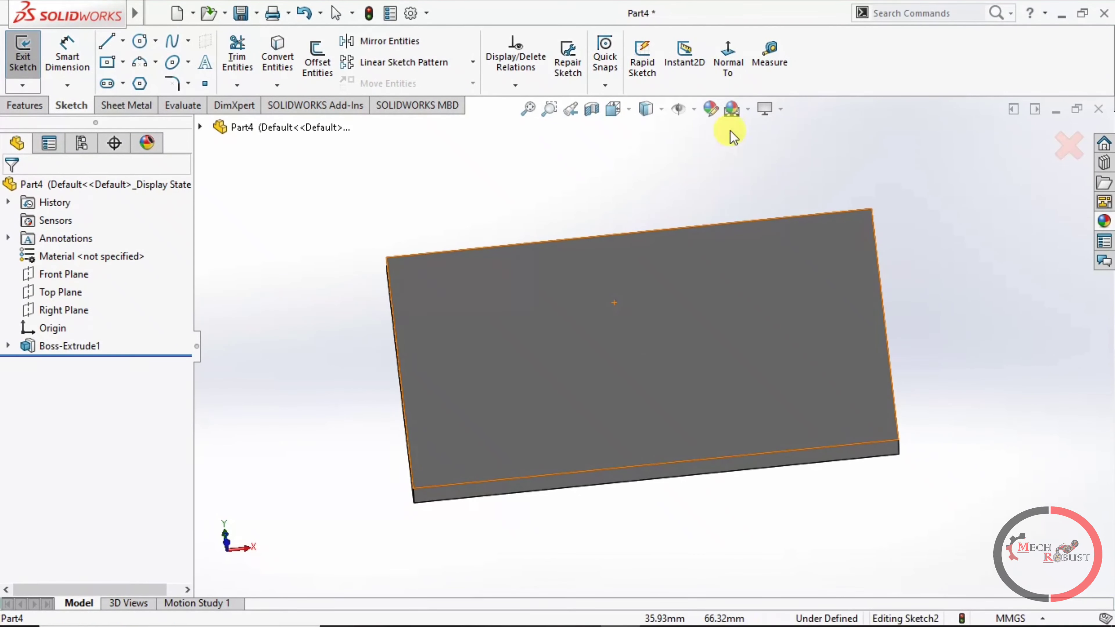
click(727, 66)
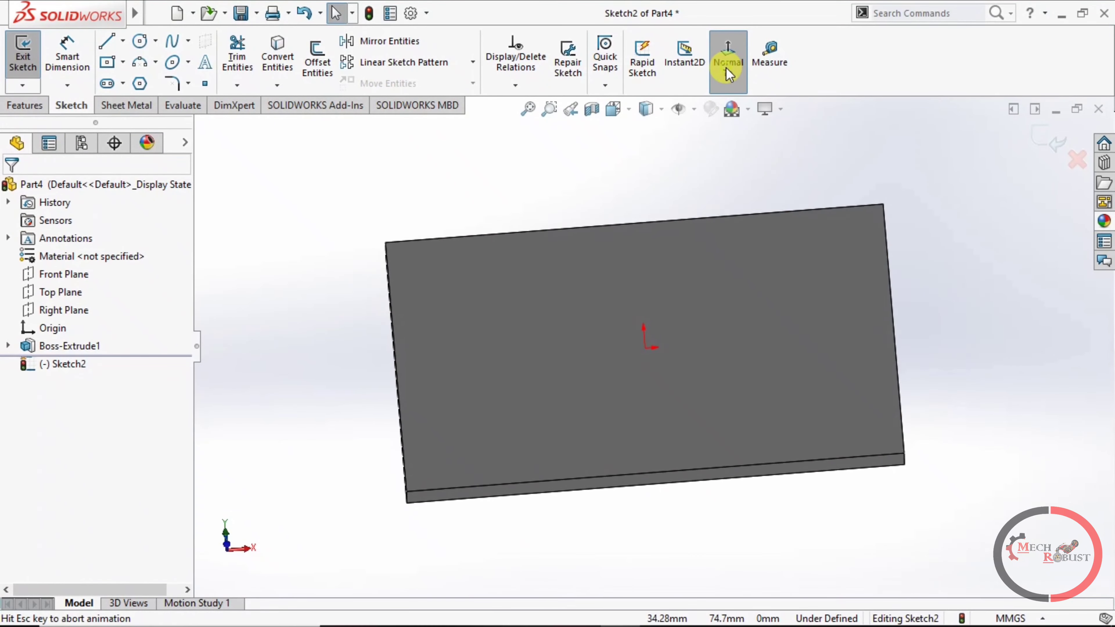
click(141, 42)
click(856, 241)
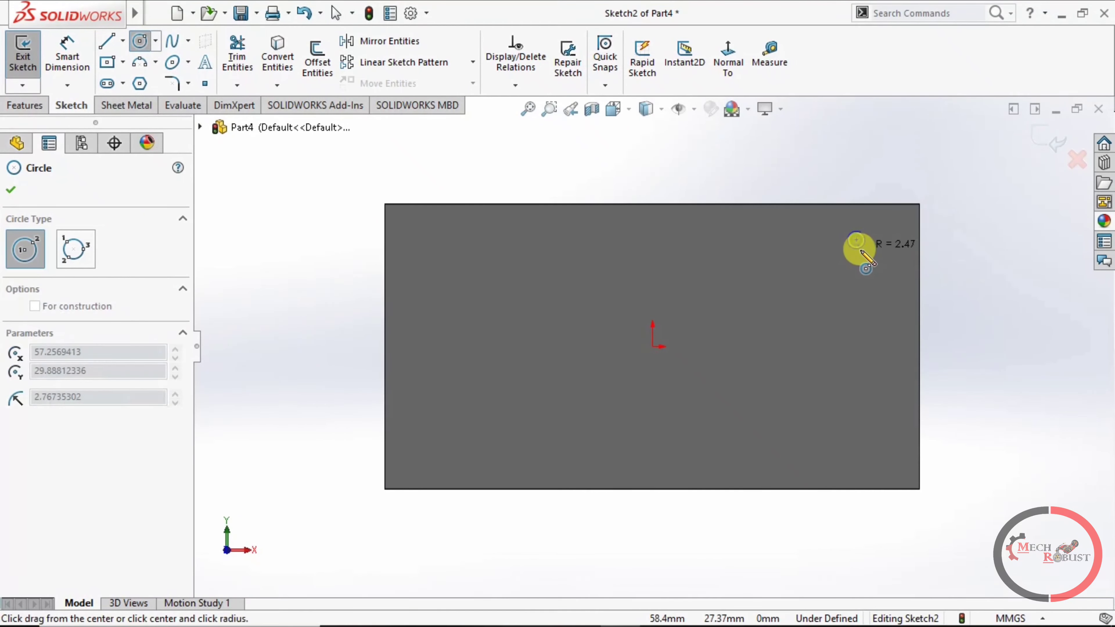
click(862, 253)
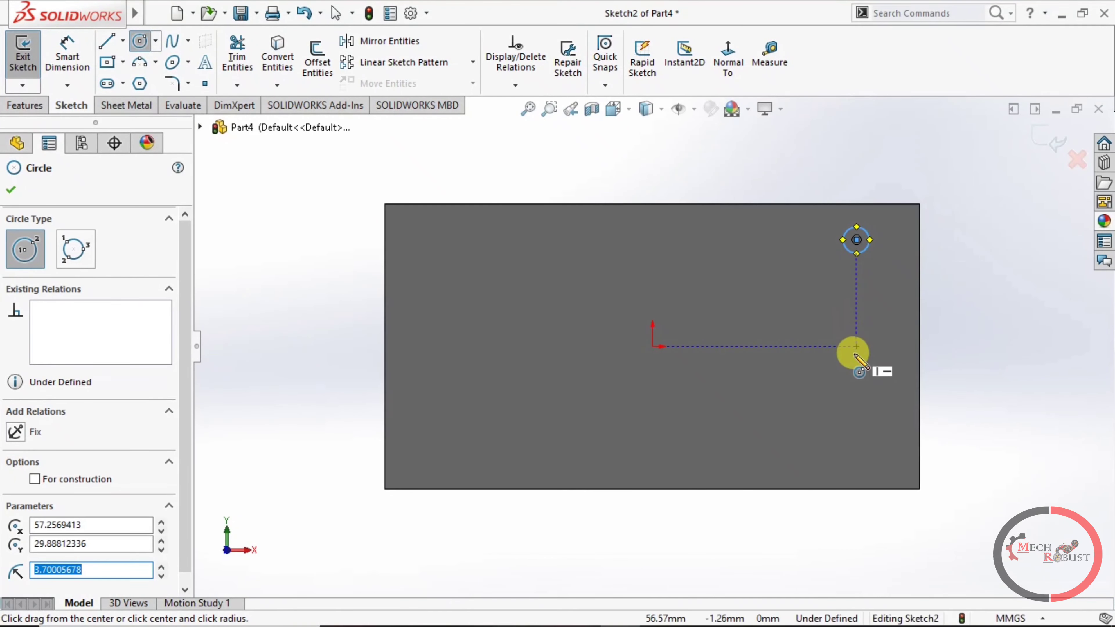
scroll(955, 200, up, 2)
scroll(913, 207, down, 3)
scroll(751, 294, down, 1)
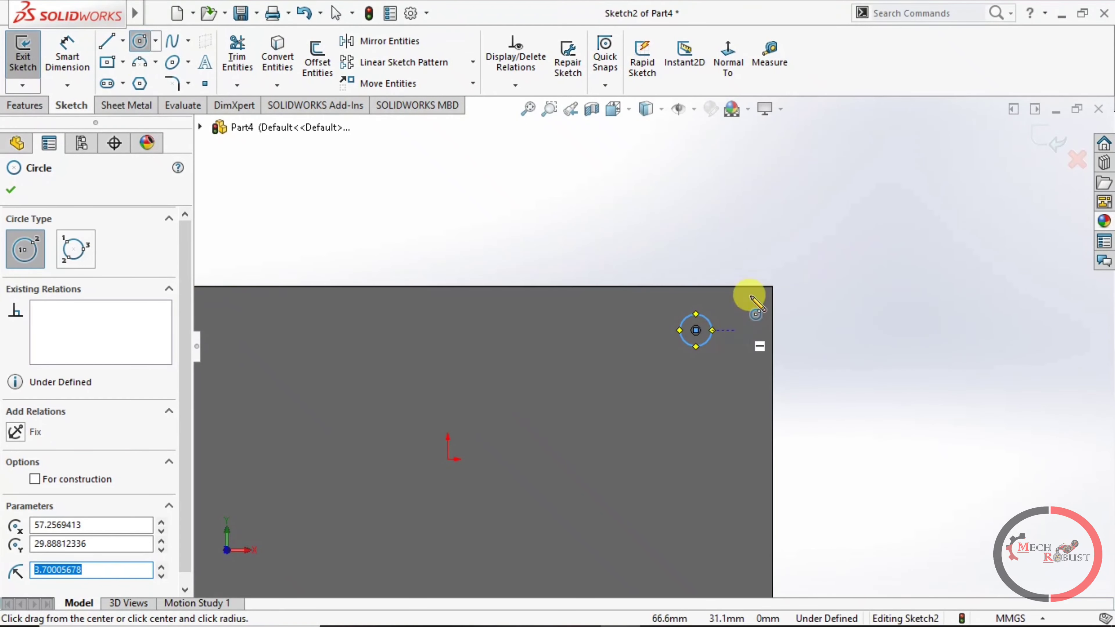
Step: Dimension the circle's centre 15 mm from the plate's right edge
click(82, 56)
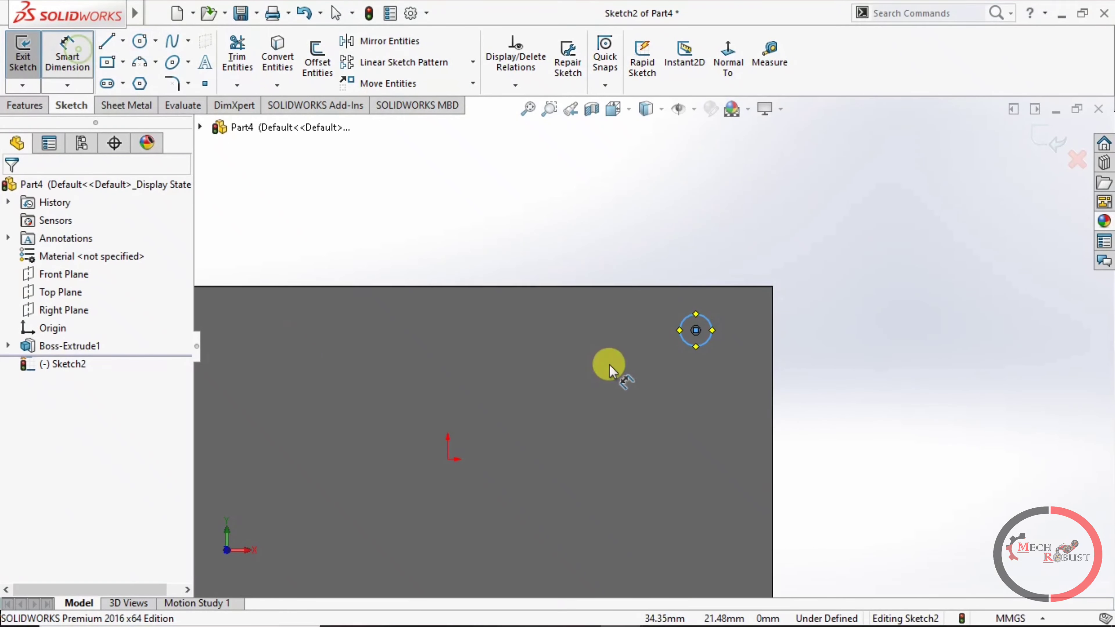
click(696, 331)
click(773, 366)
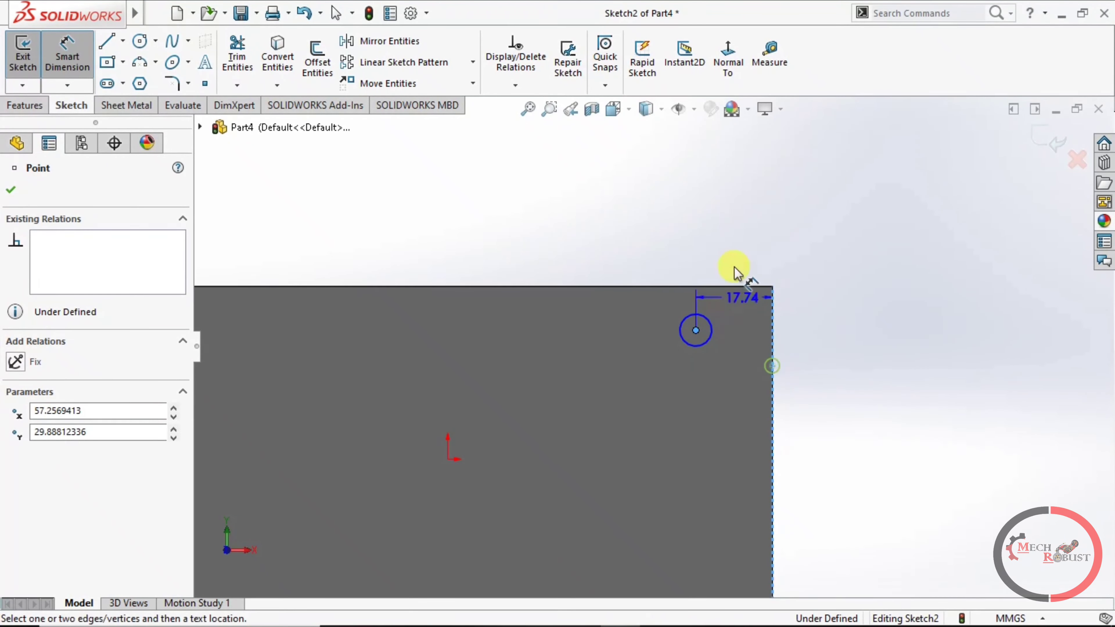
click(731, 233)
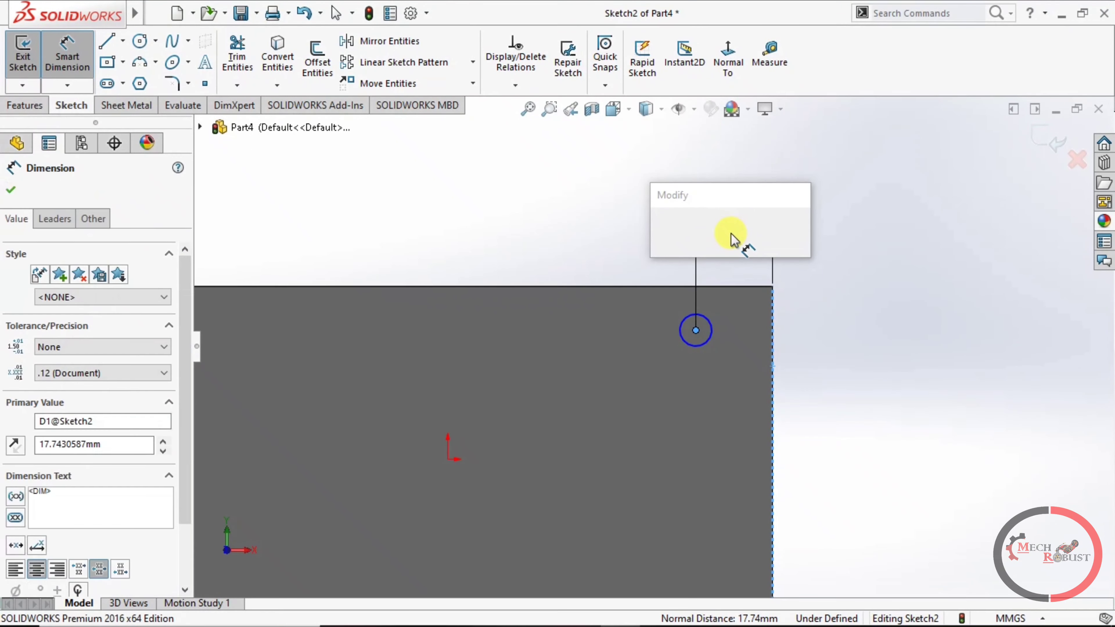
text(1)
key(Return)
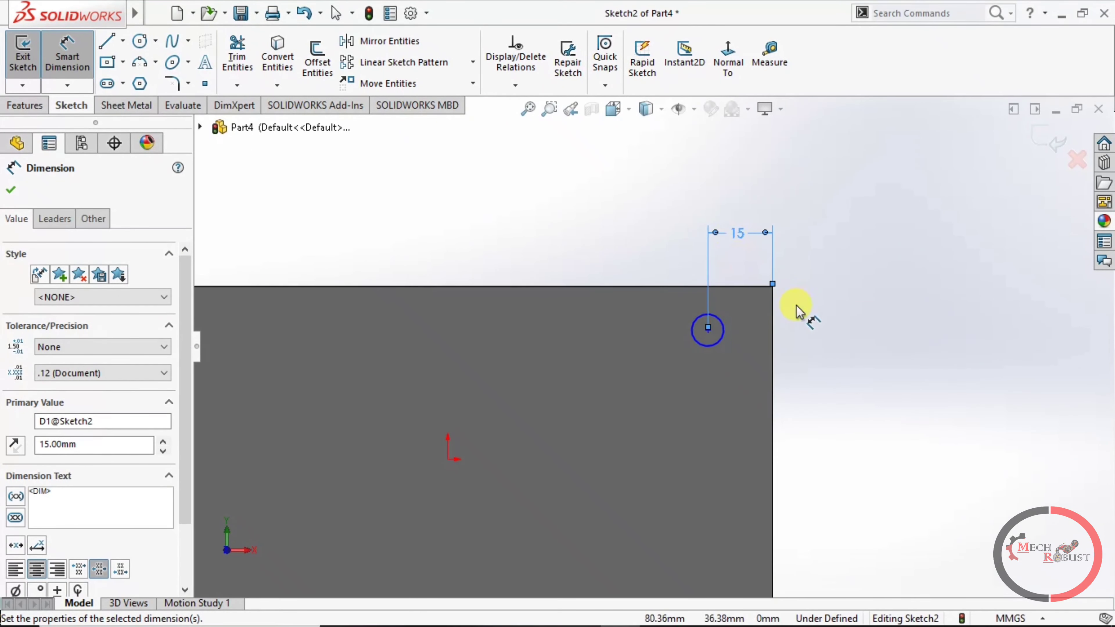
key(Escape)
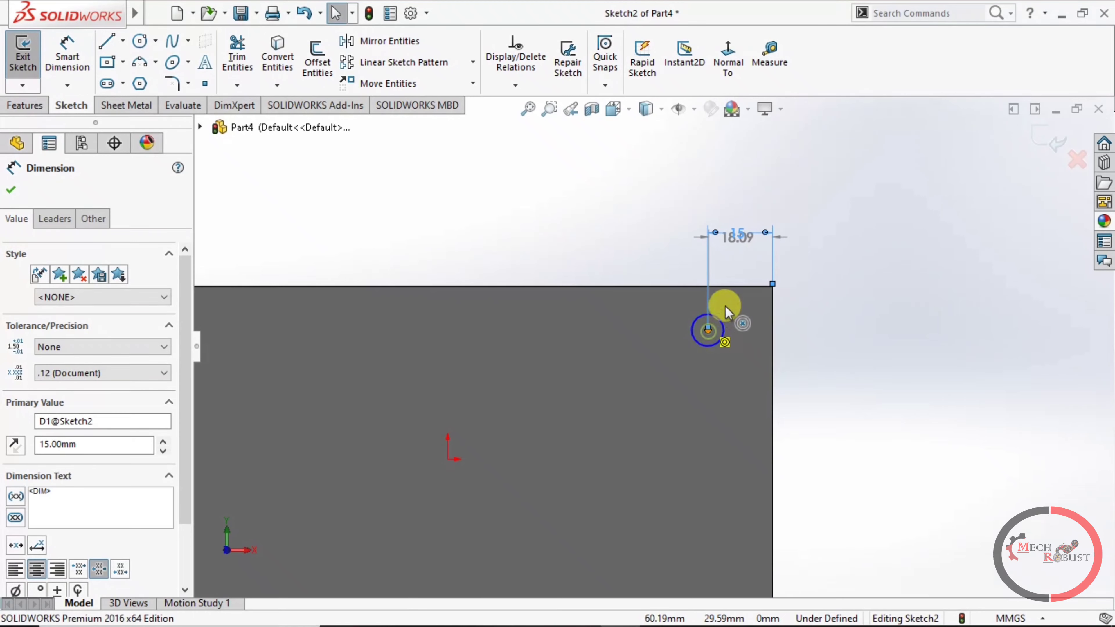
click(708, 330)
click(727, 288)
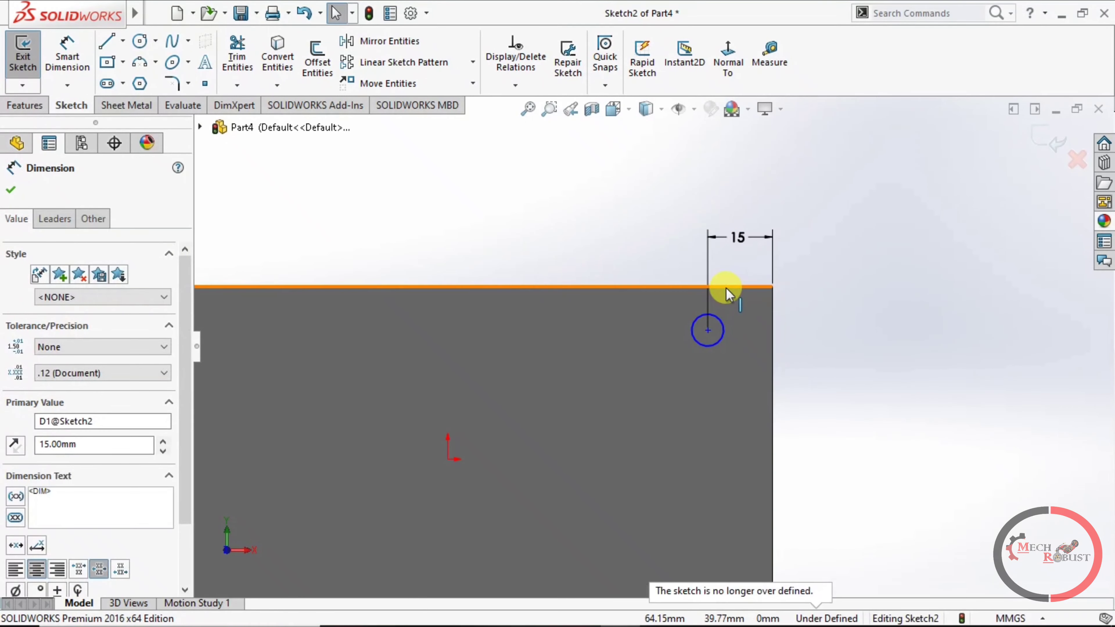
click(797, 330)
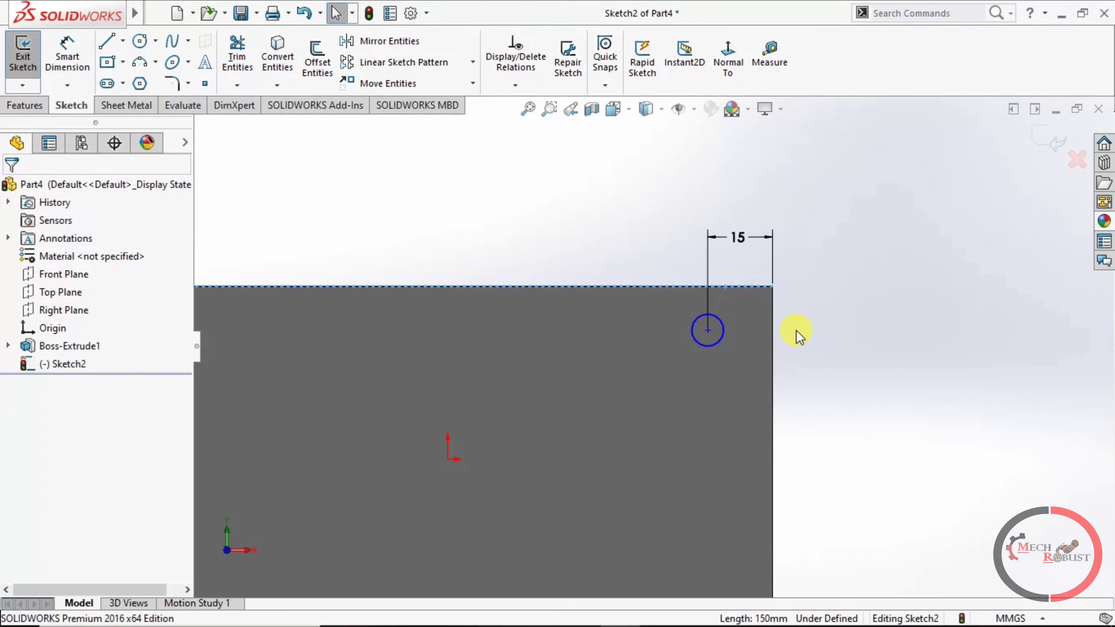
click(709, 329)
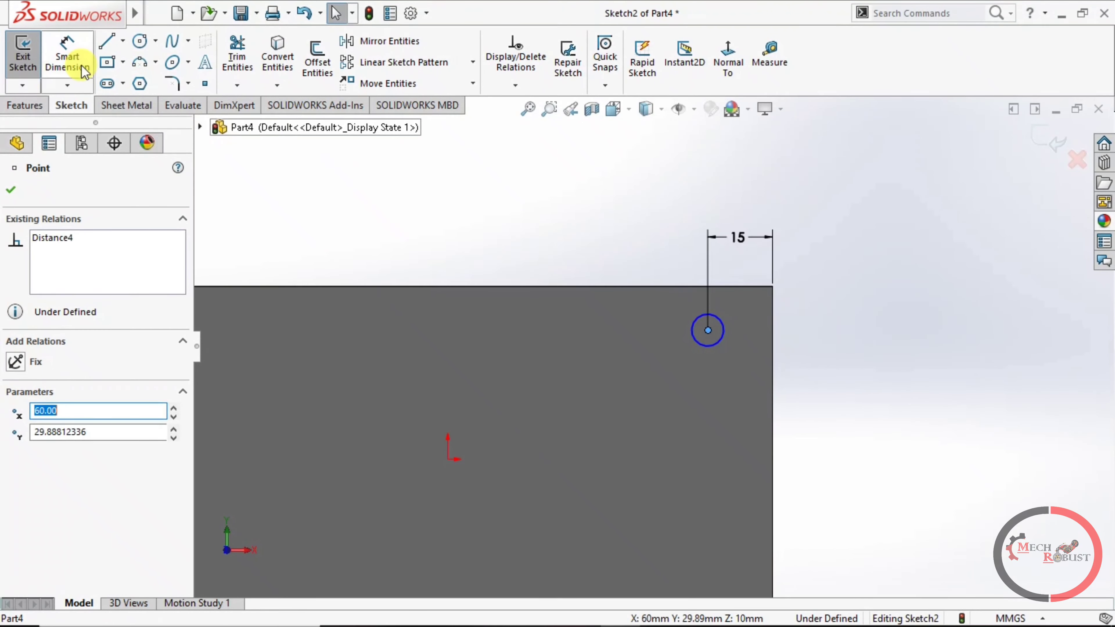
Step: Dimension the centre 15 mm from the top edge and the circle diameter at 15 mm
click(68, 55)
click(728, 289)
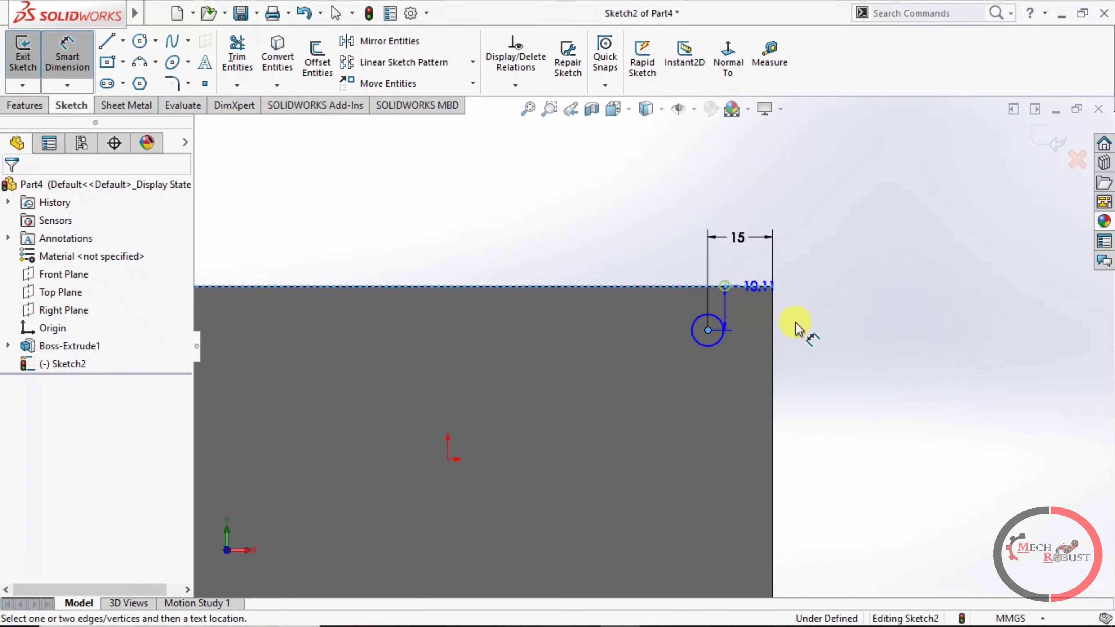
click(811, 352)
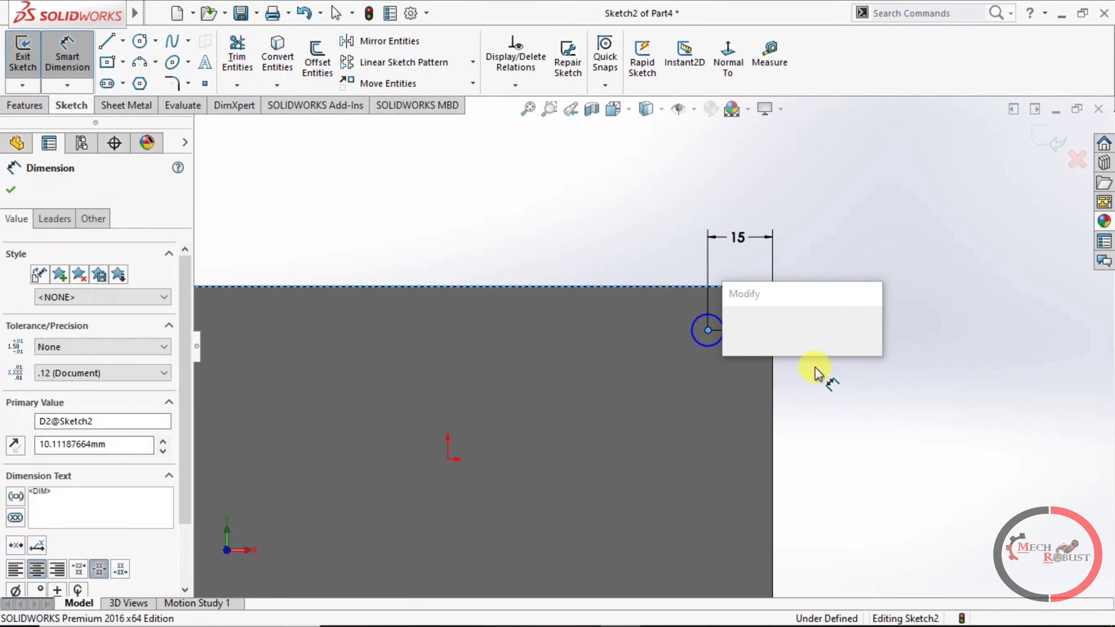
key(Return)
text(15)
key(Return)
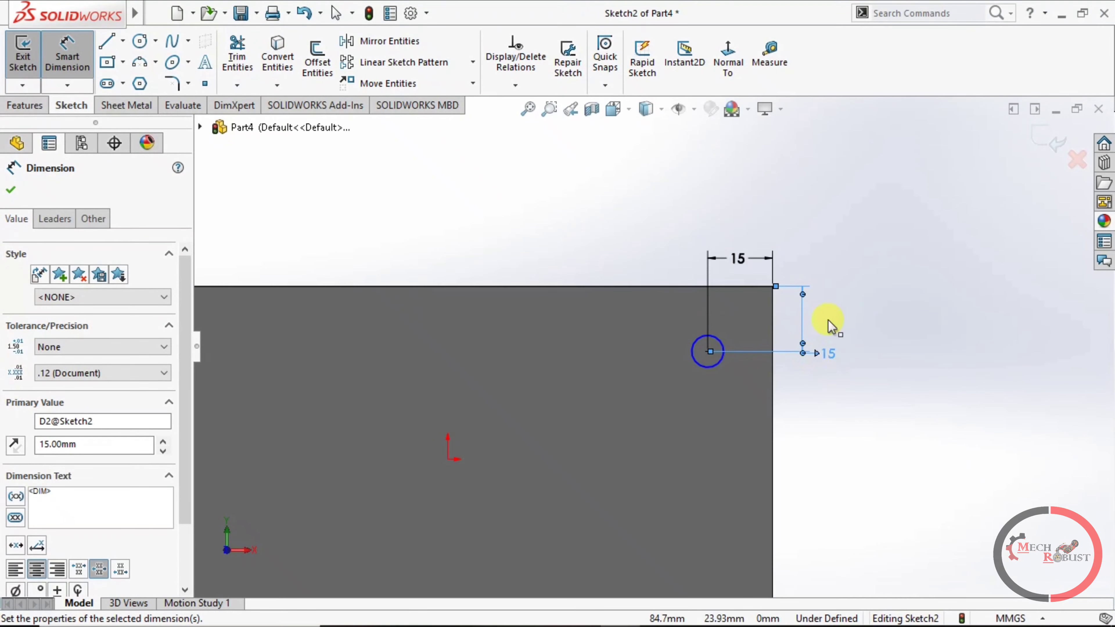
click(871, 300)
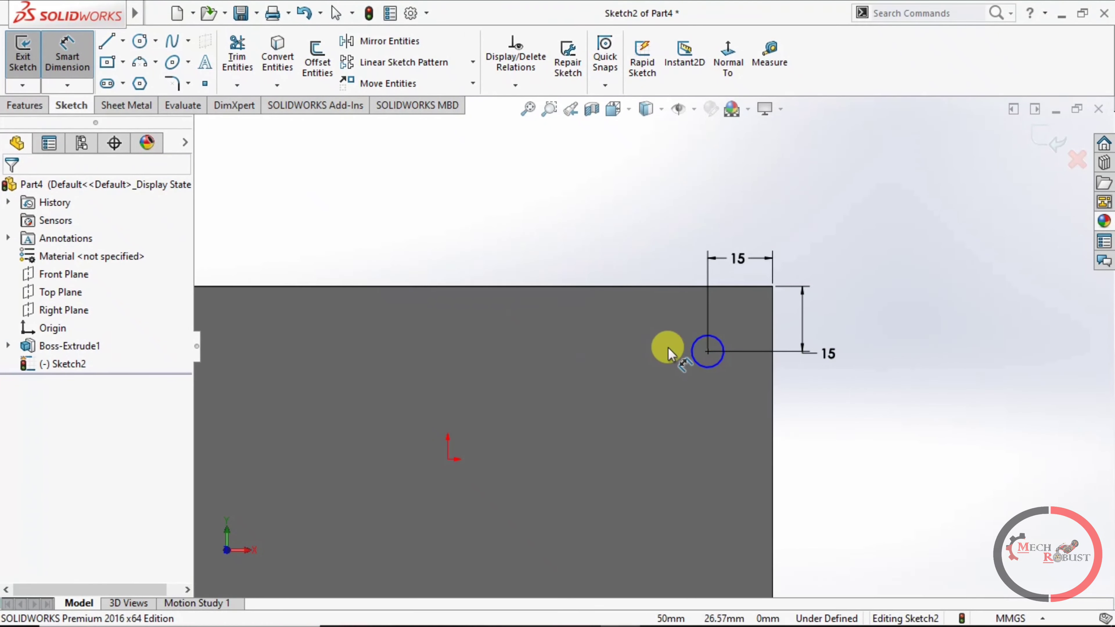
click(679, 256)
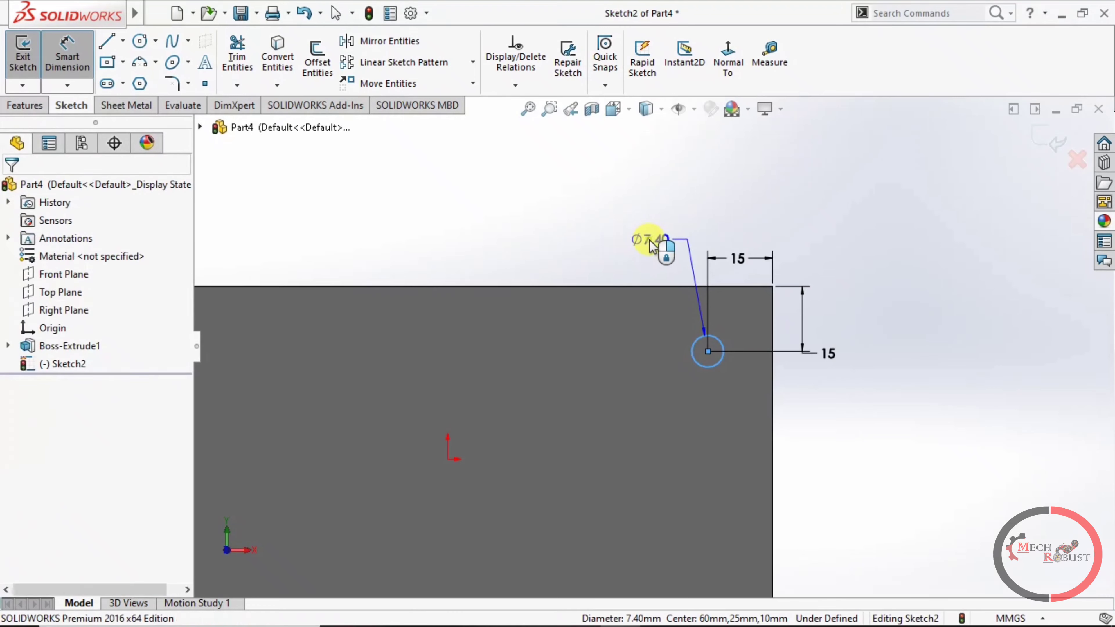
click(649, 240)
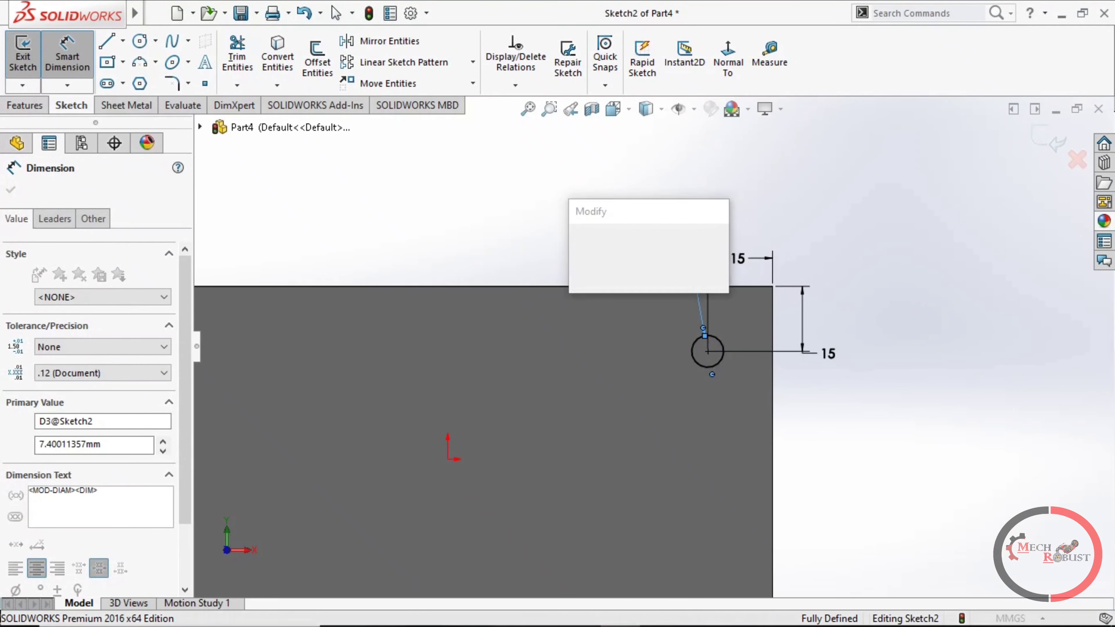
text(15)
key(Return)
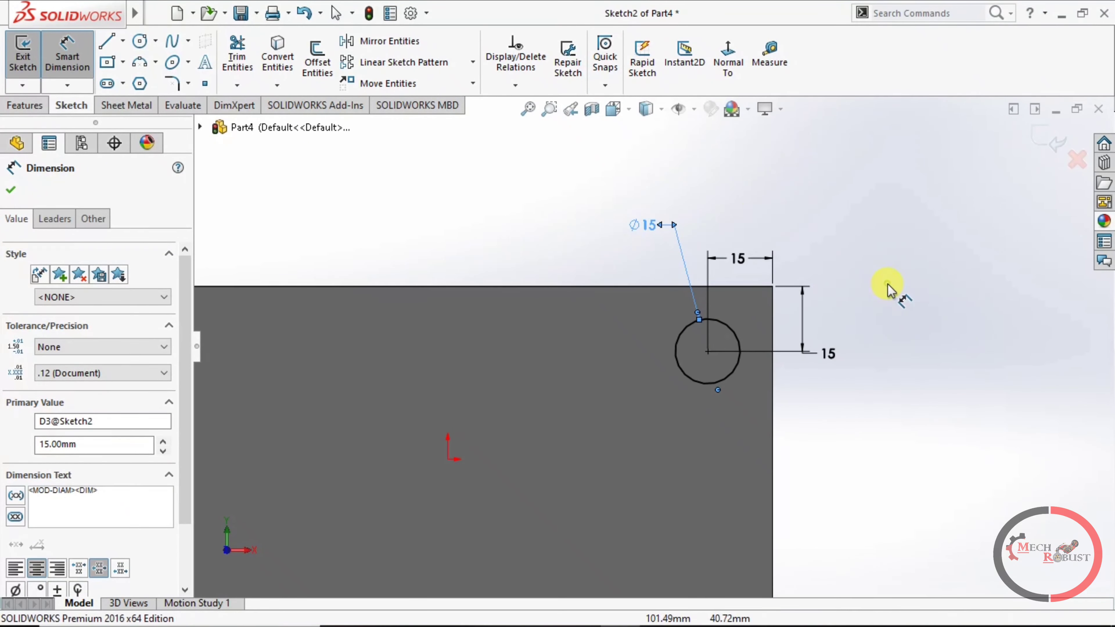
key(Escape)
Step: Draw a second circle left of the first and dimension it Ø15 mm
key(f)
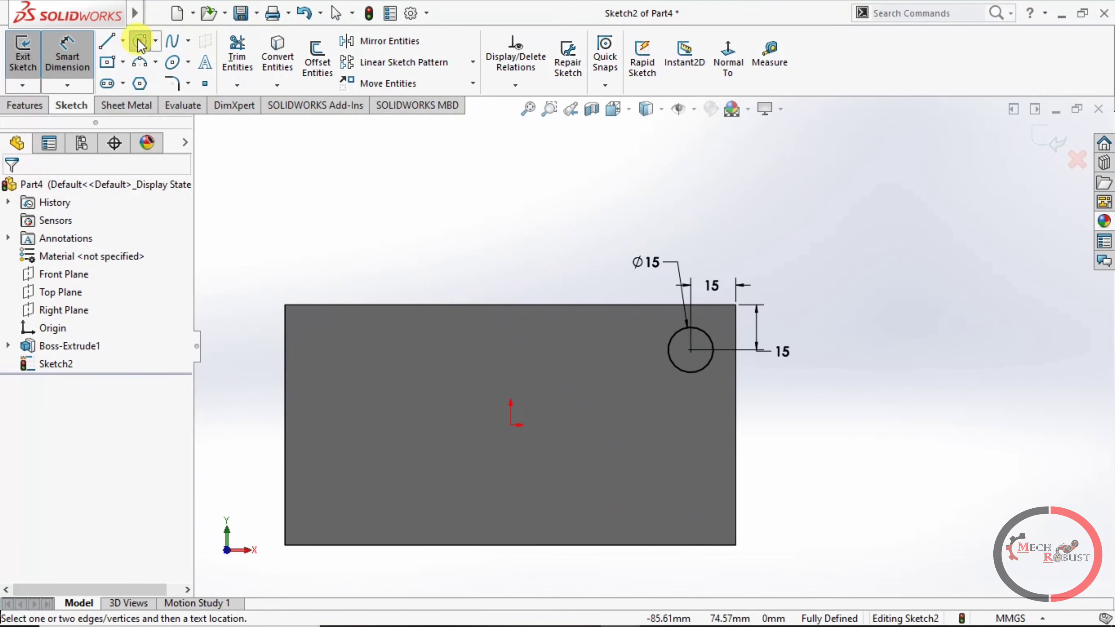
click(141, 44)
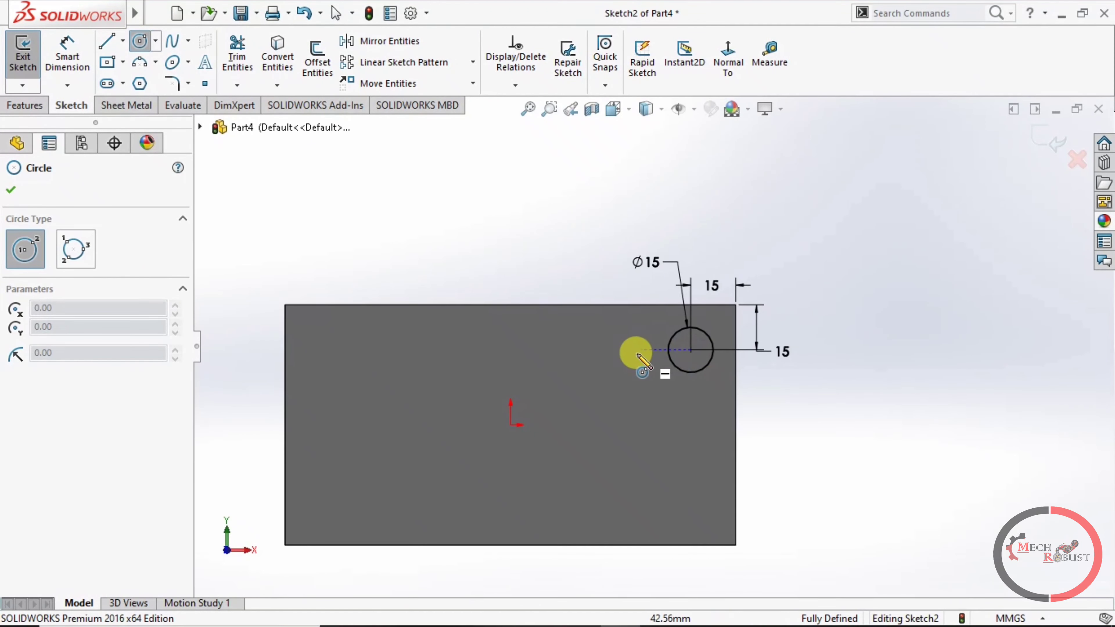
click(609, 350)
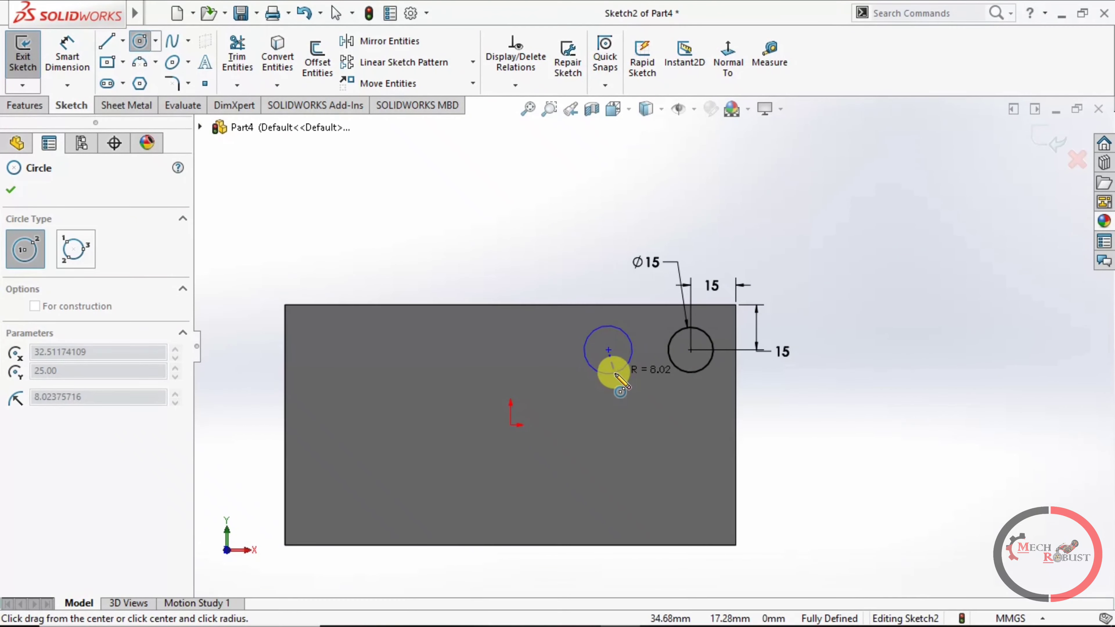
click(615, 374)
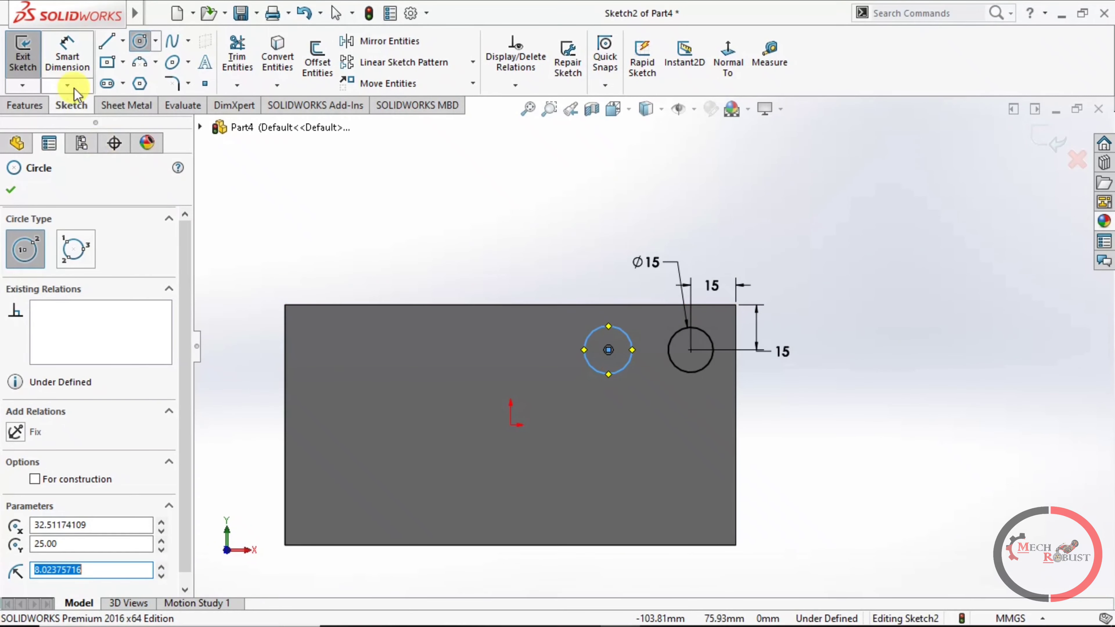
click(56, 57)
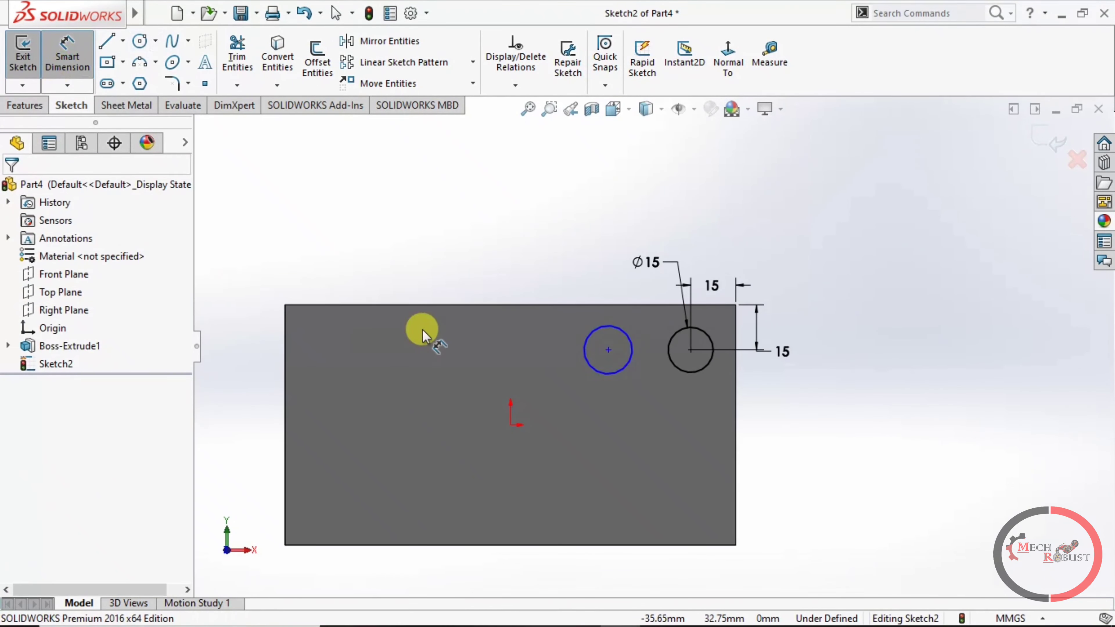
click(581, 311)
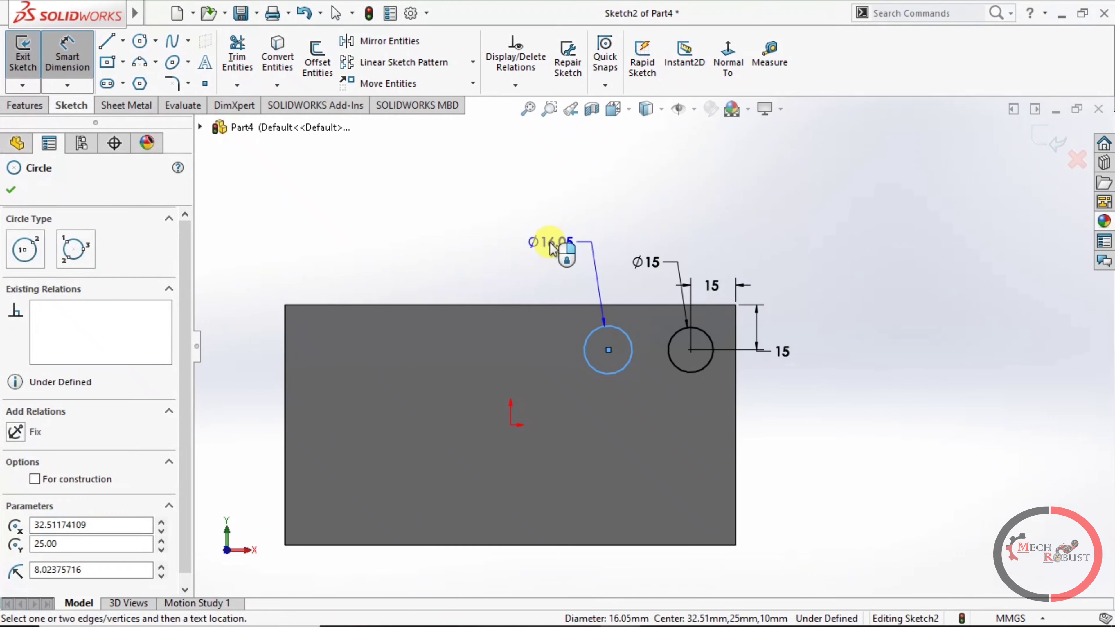
click(552, 244)
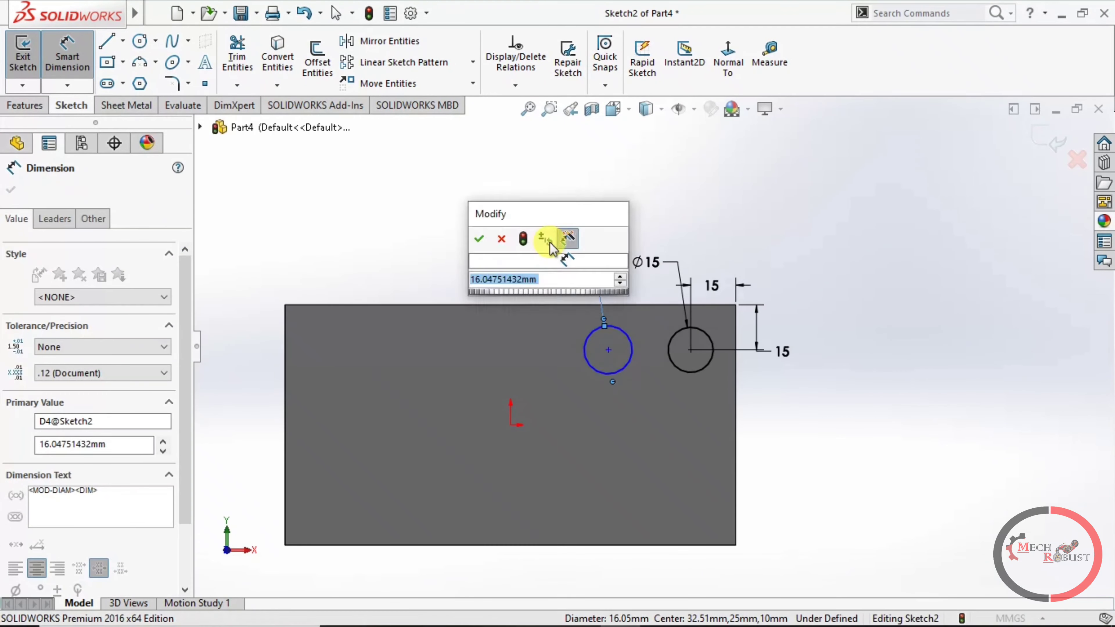
click(682, 202)
click(231, 428)
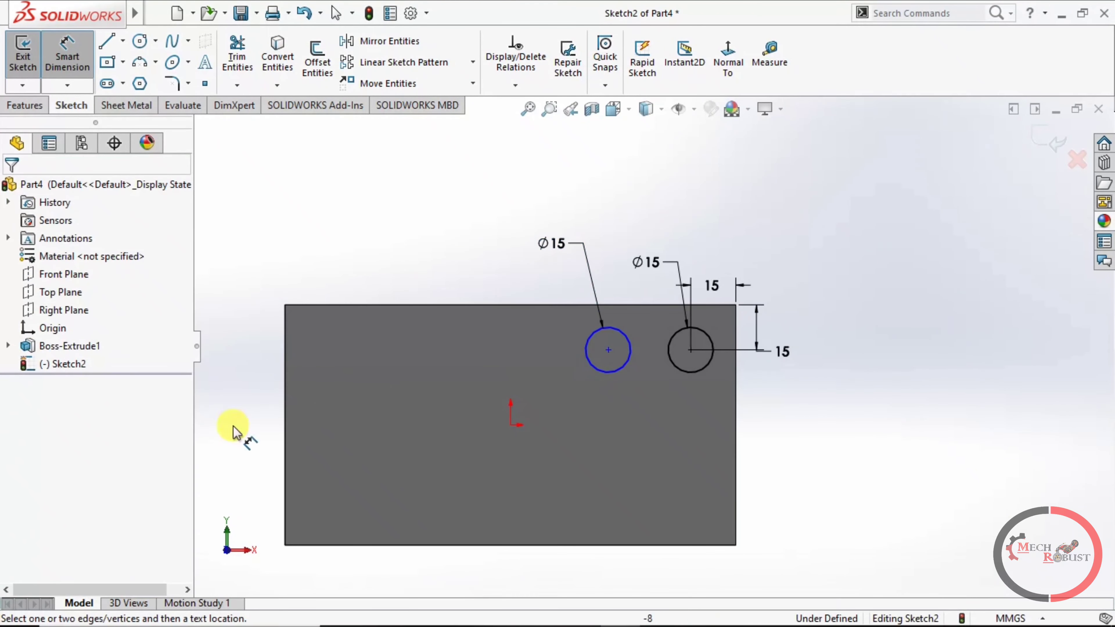
Step: Add a Horizontal relation between the two circle centres
click(690, 351)
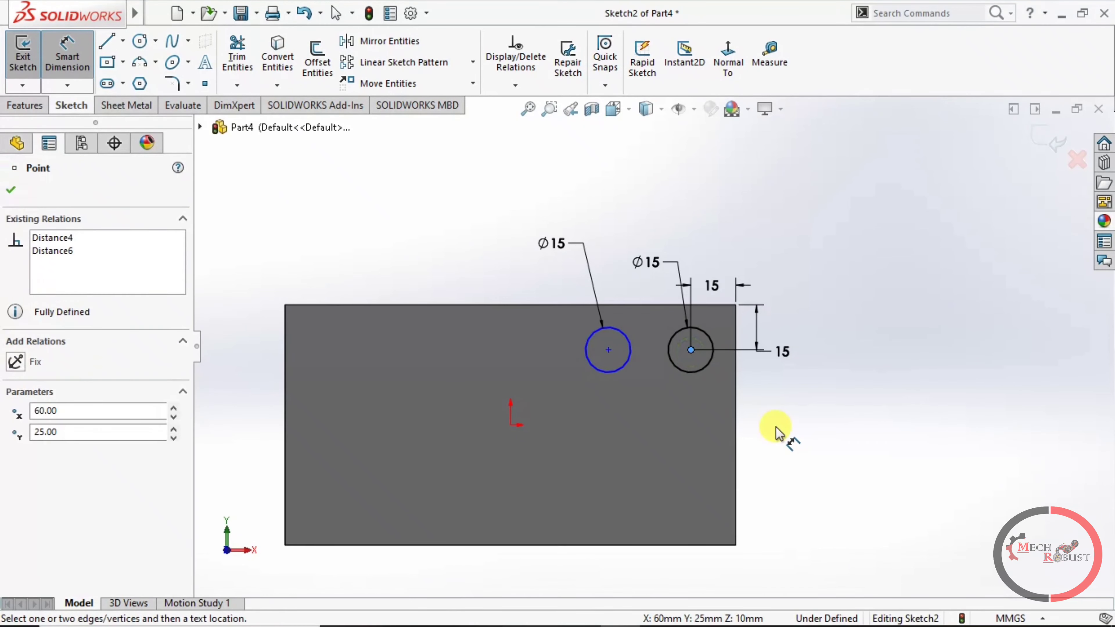
click(610, 351)
key(Escape)
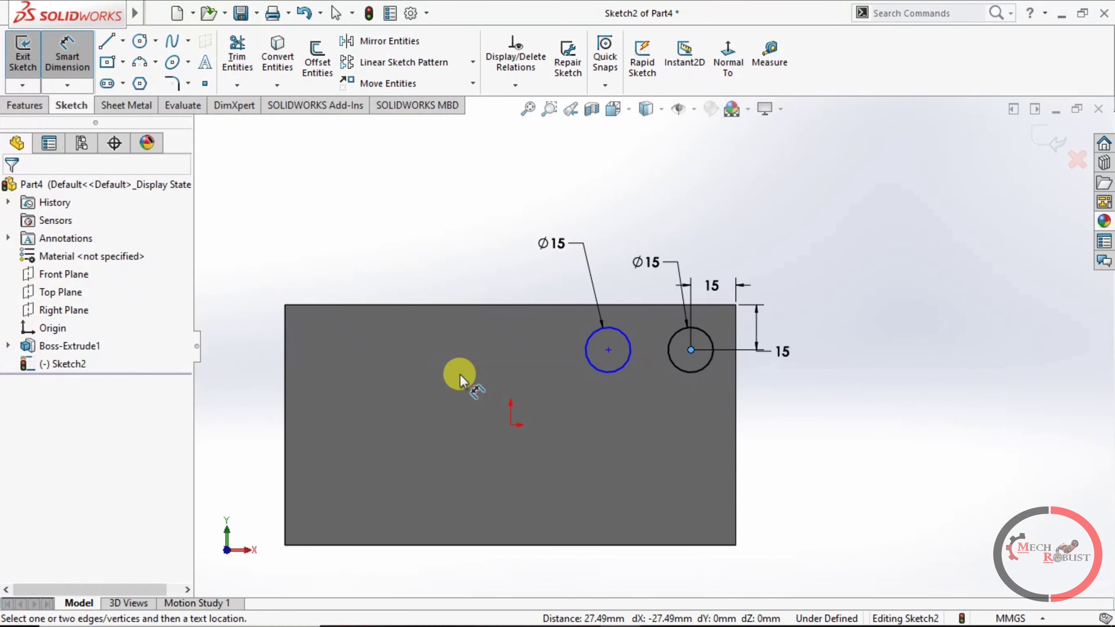
click(68, 53)
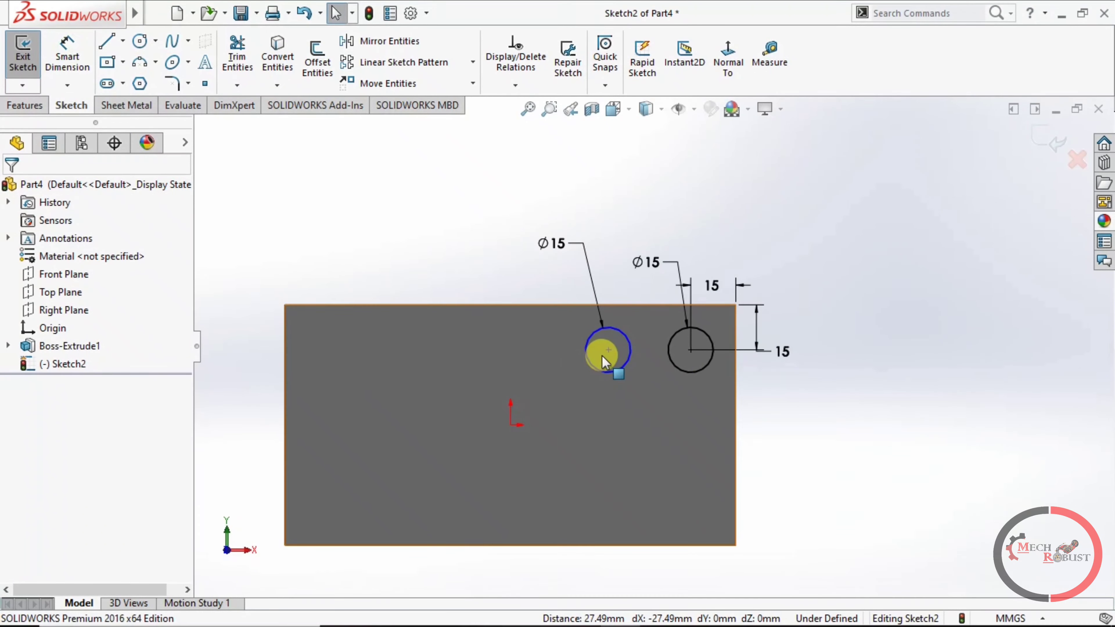
click(608, 350)
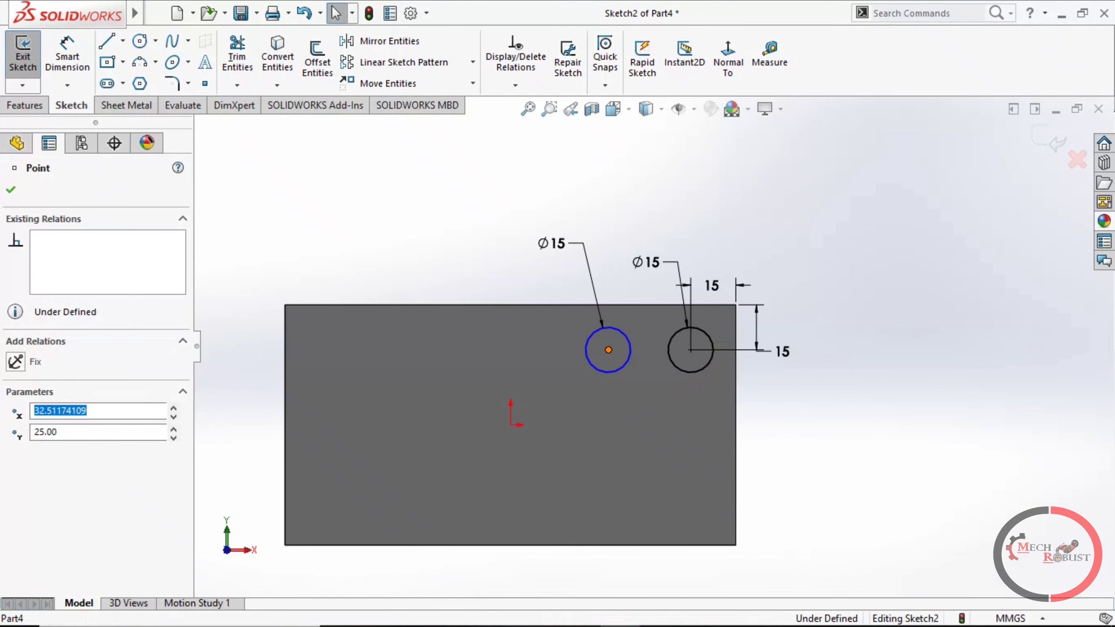
ctrl+click(691, 351)
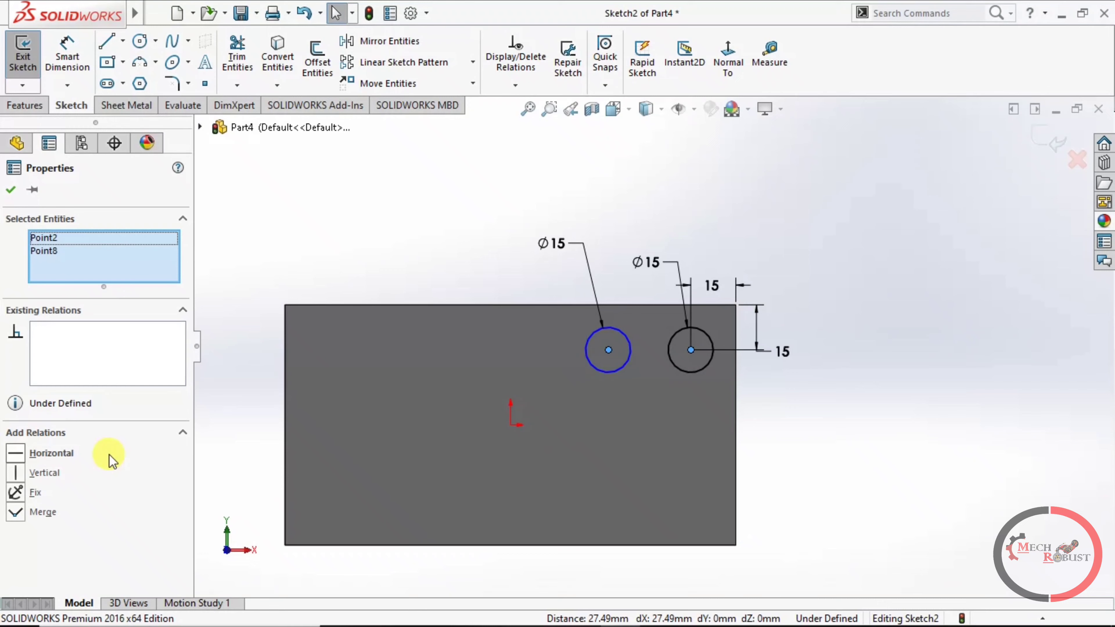
click(42, 453)
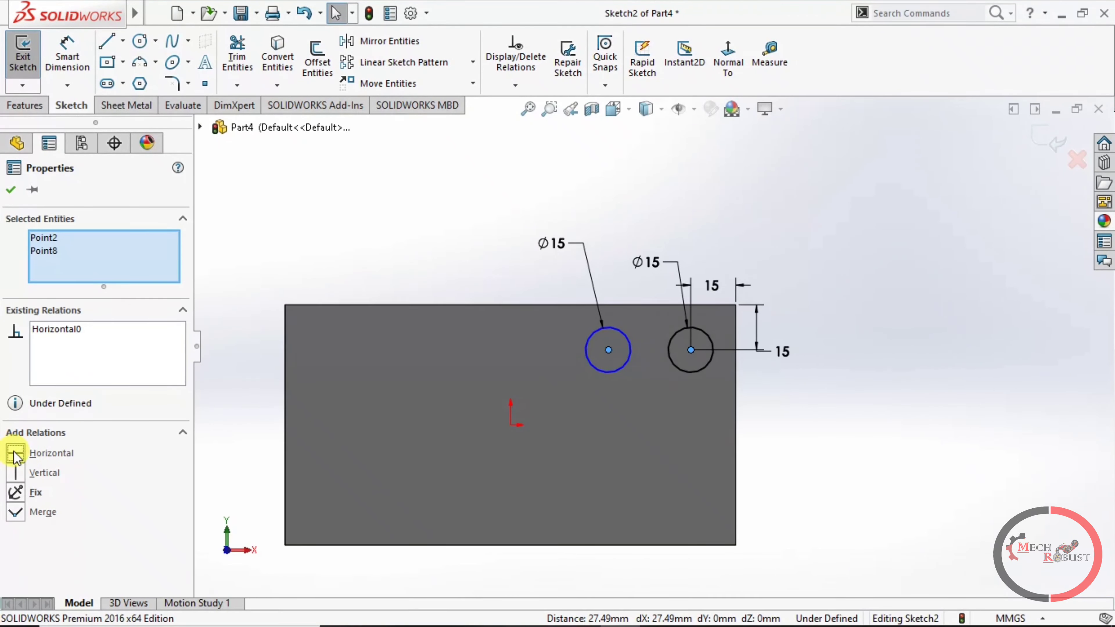
click(11, 190)
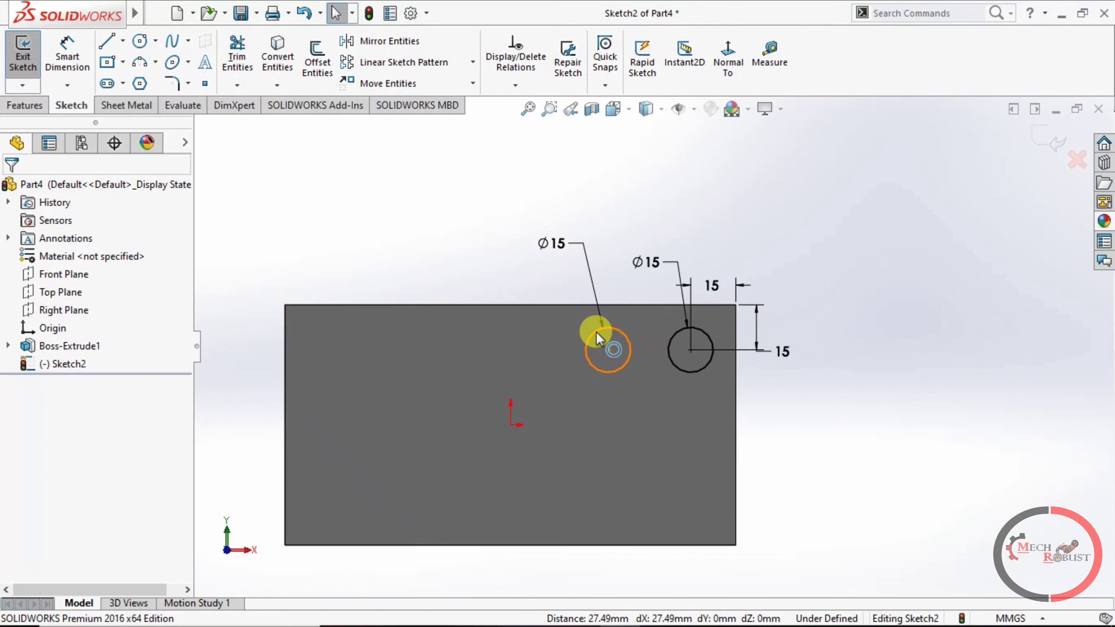
Step: Dimension the distance between the two circle centres at 40 mm
click(605, 372)
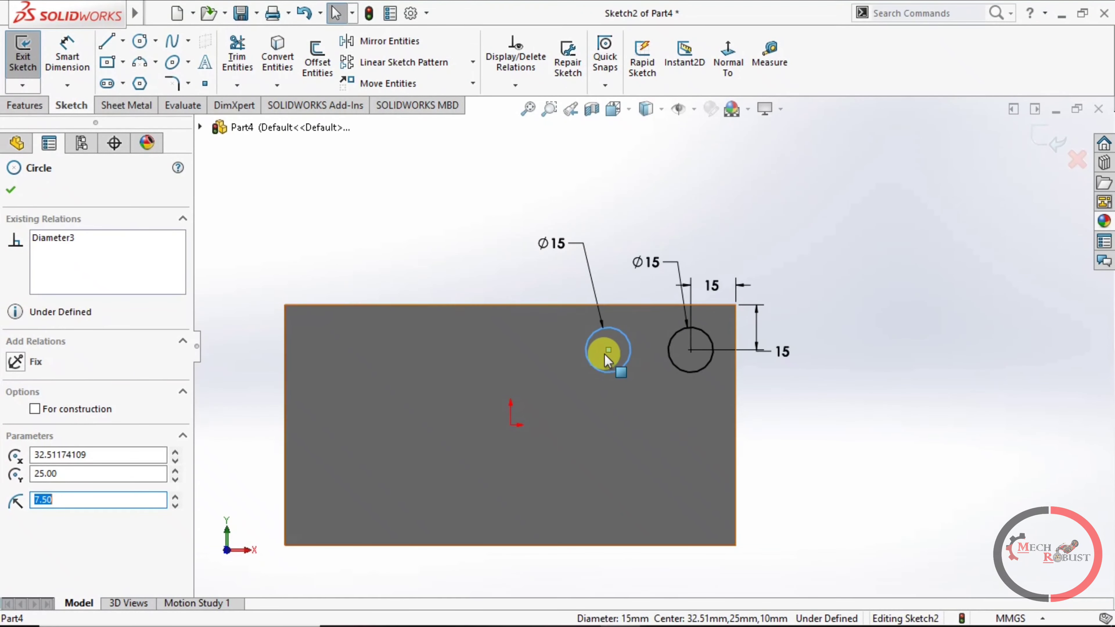
click(615, 246)
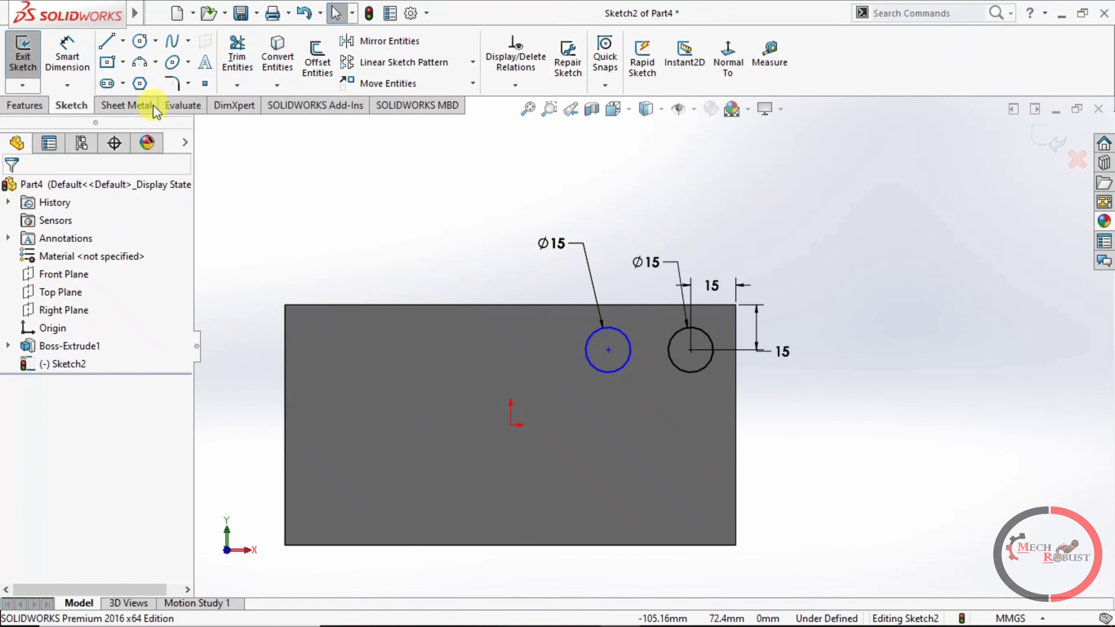
click(65, 49)
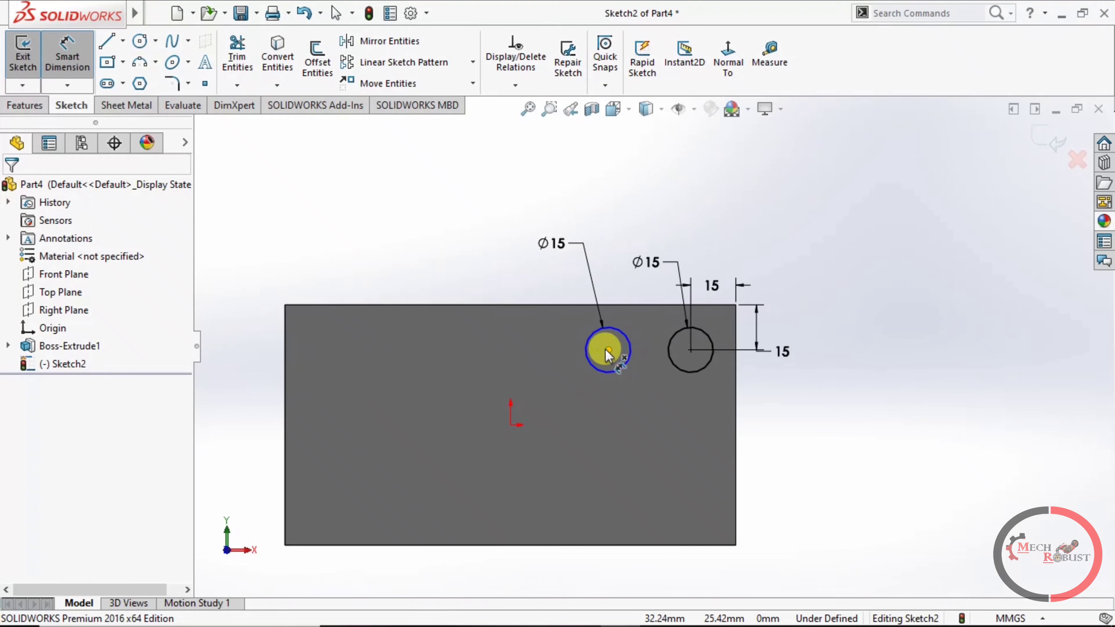
click(622, 352)
click(691, 350)
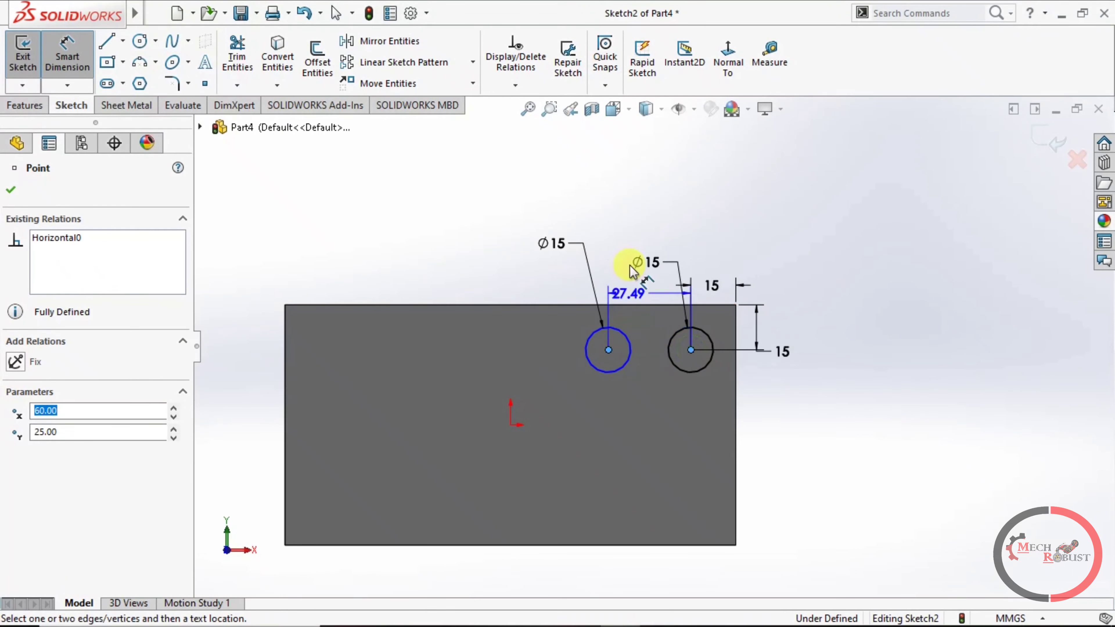
click(642, 222)
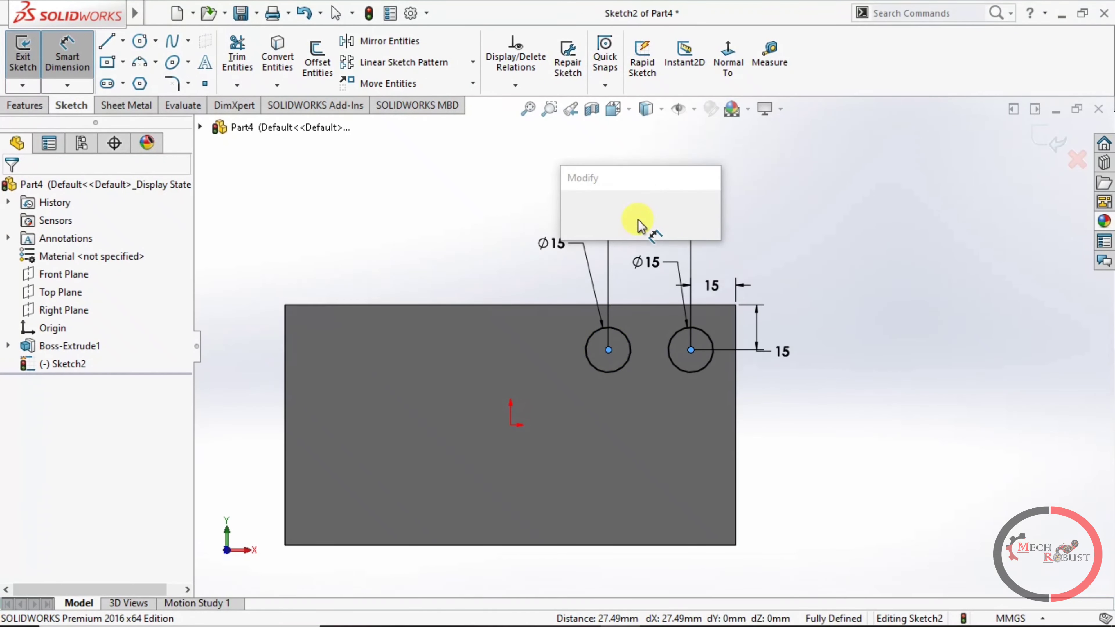
text(40)
key(Return)
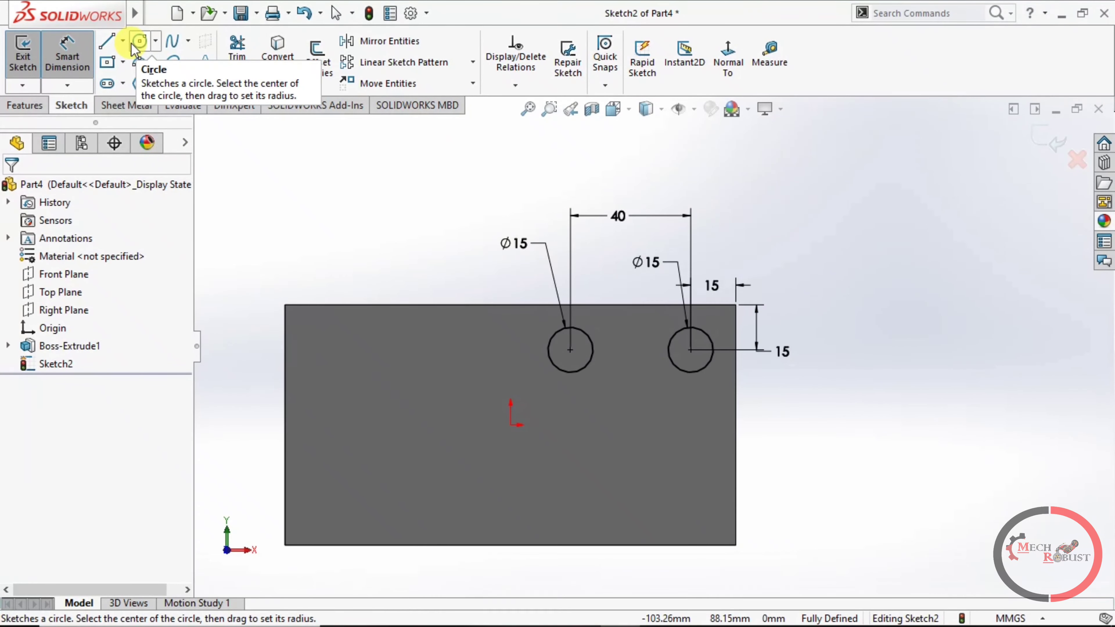
Step: Draw a horizontal centerline from the origin past the plate's right edge
click(122, 40)
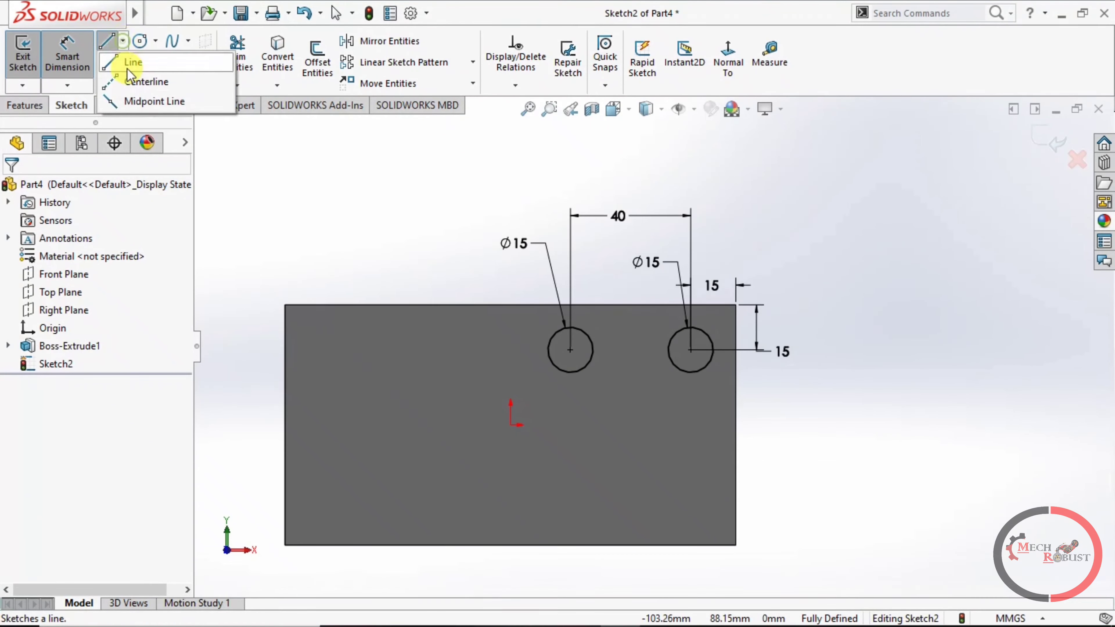
click(134, 90)
click(510, 425)
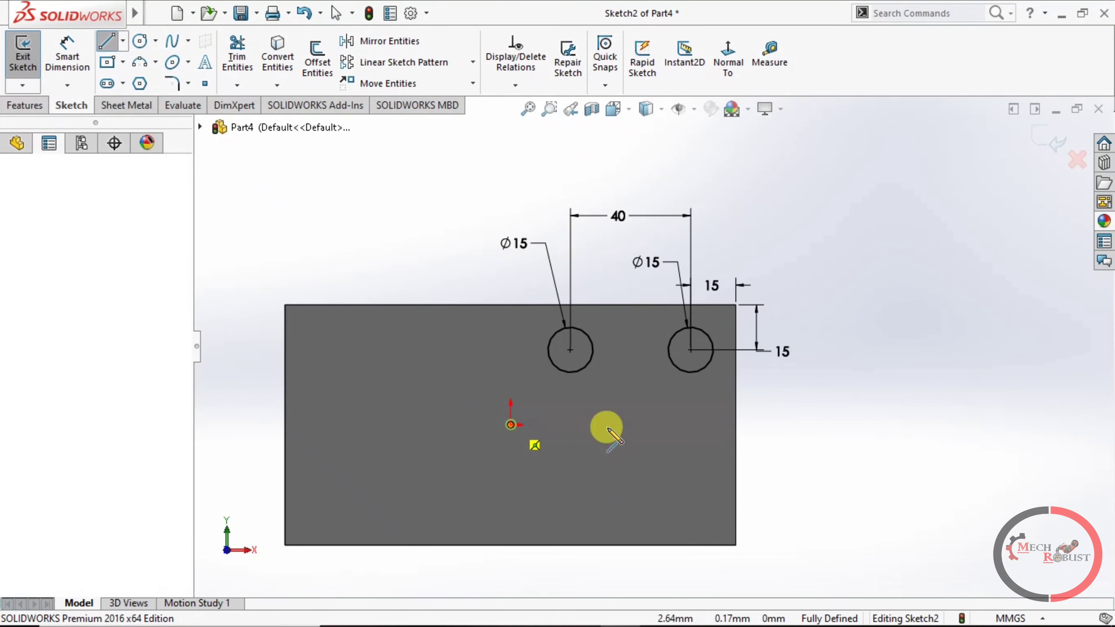
click(783, 425)
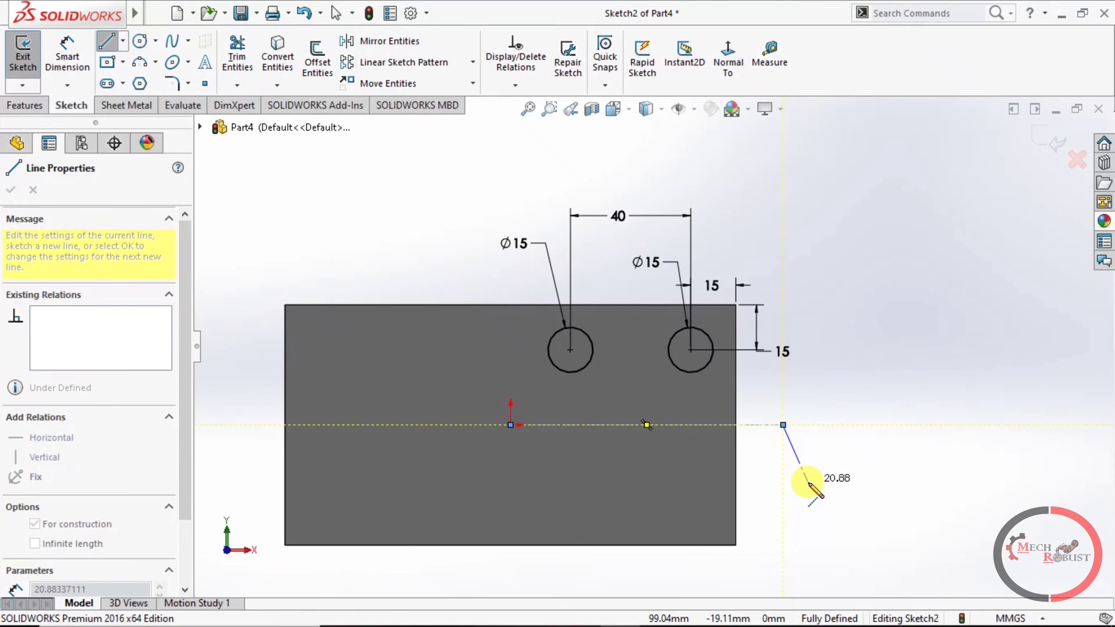
key(Escape)
key(Escape)
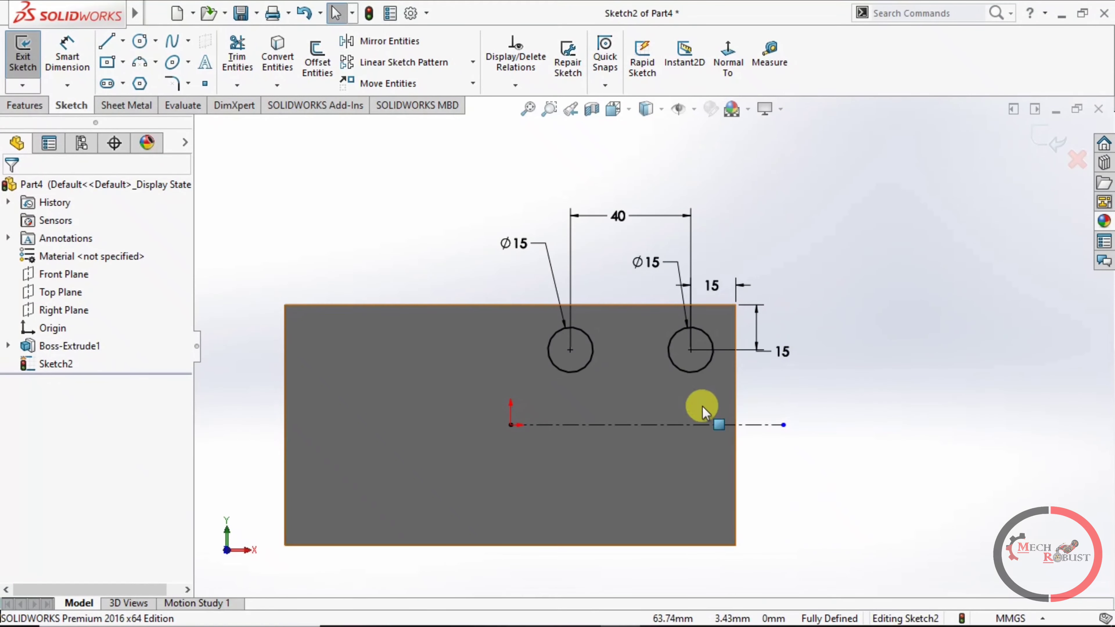
Step: Mirror both Ø15 circles about the centerline to create two lower circles
click(693, 377)
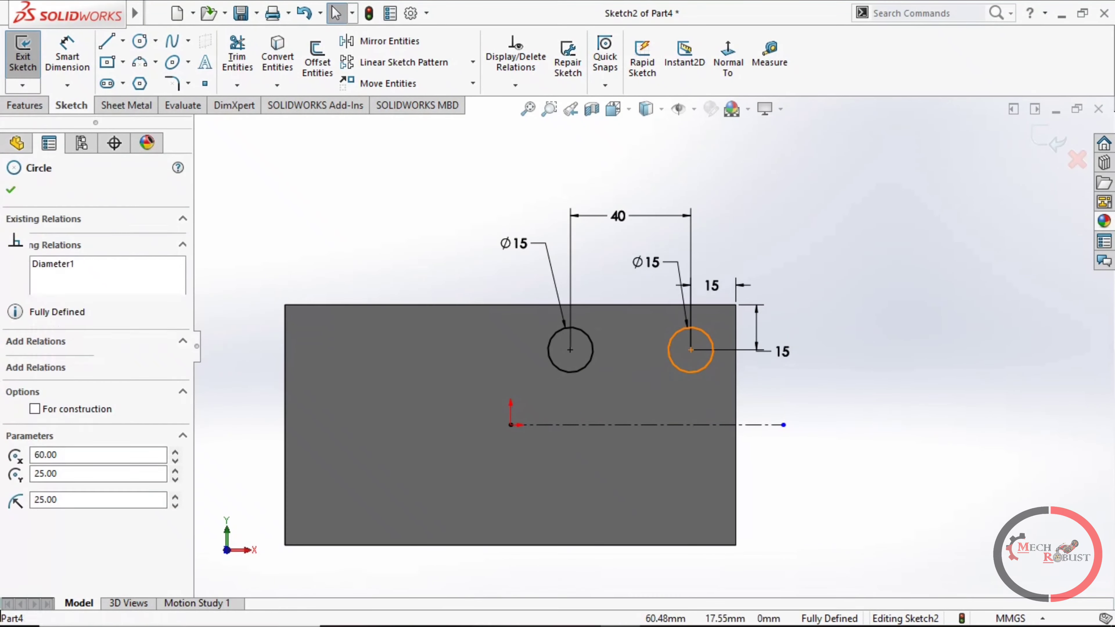
click(583, 370)
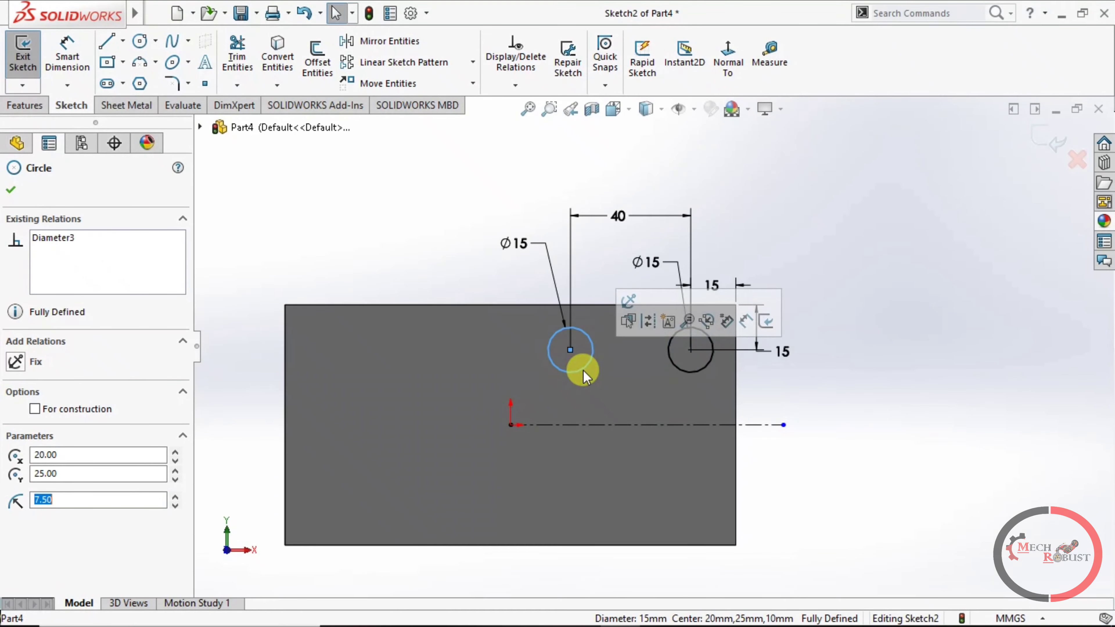
ctrl+click(692, 375)
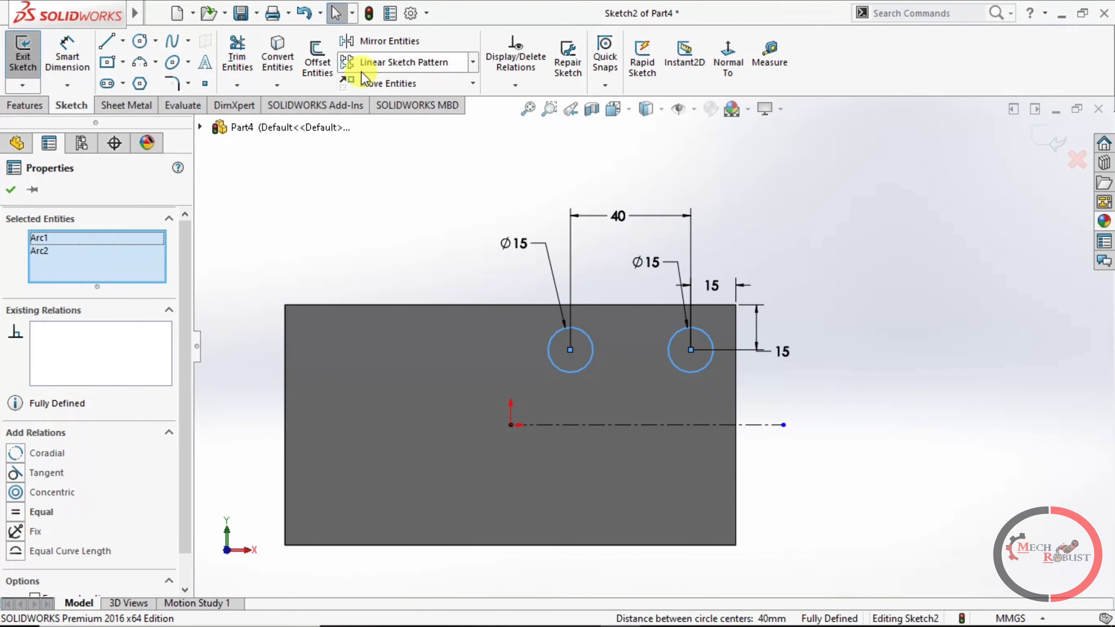
click(372, 42)
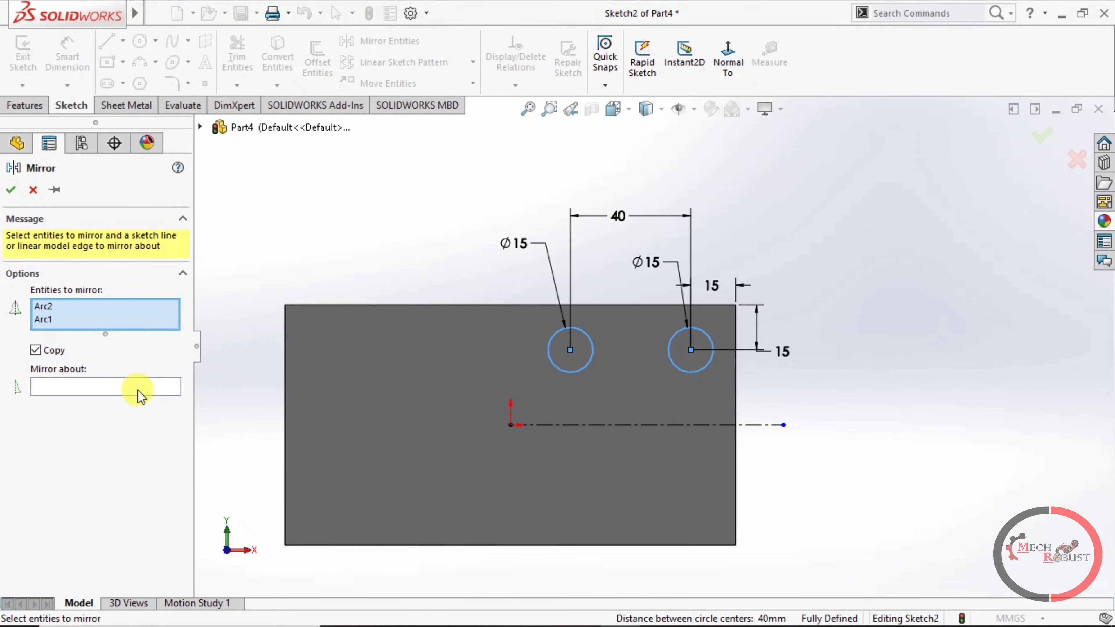
click(119, 388)
click(552, 426)
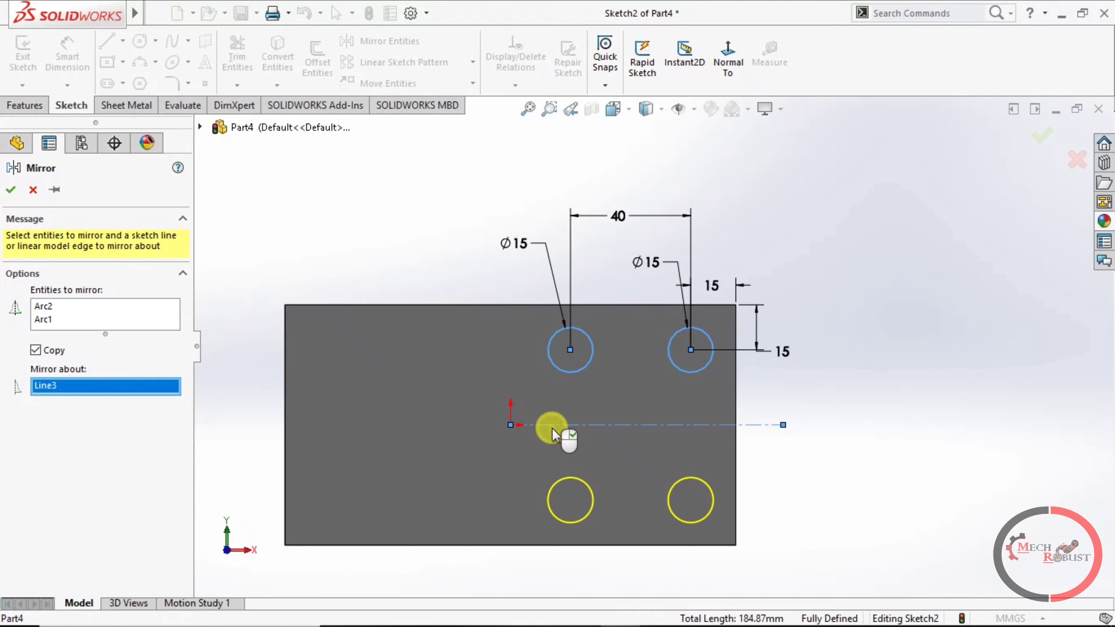
click(12, 191)
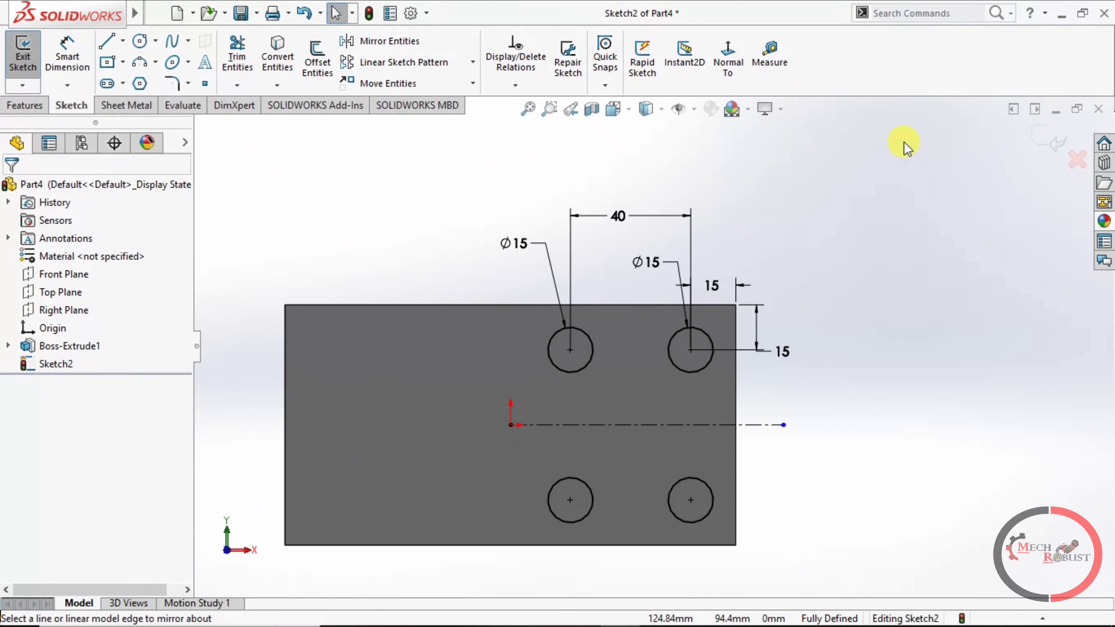
Step: Exit Sketch2 and extrude its four circles 5 mm as Boss-Extrude2
click(1046, 145)
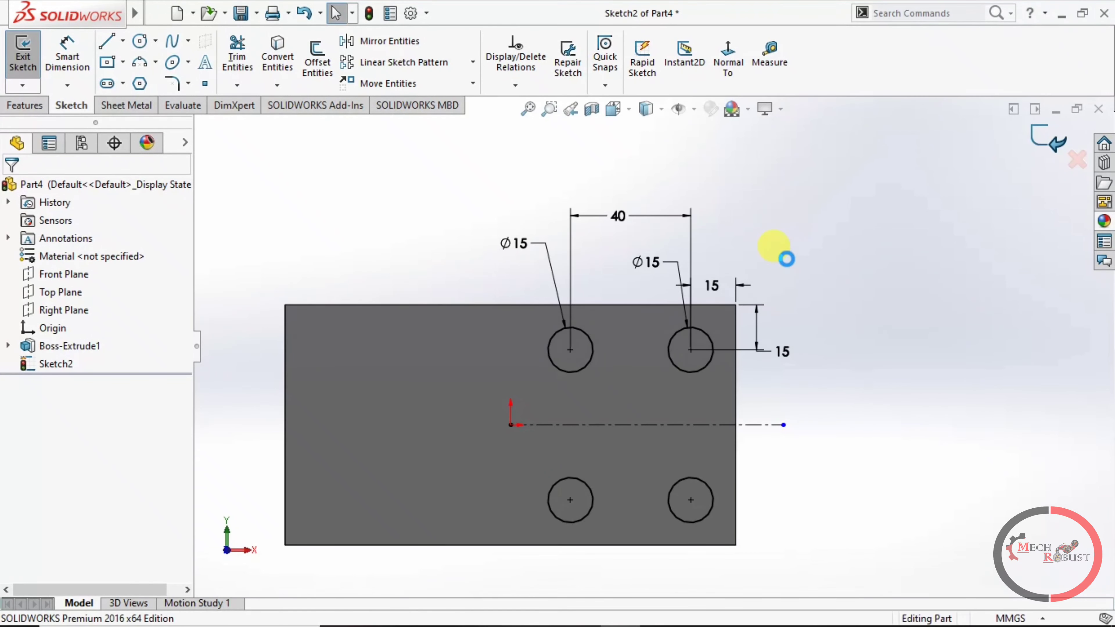
click(26, 102)
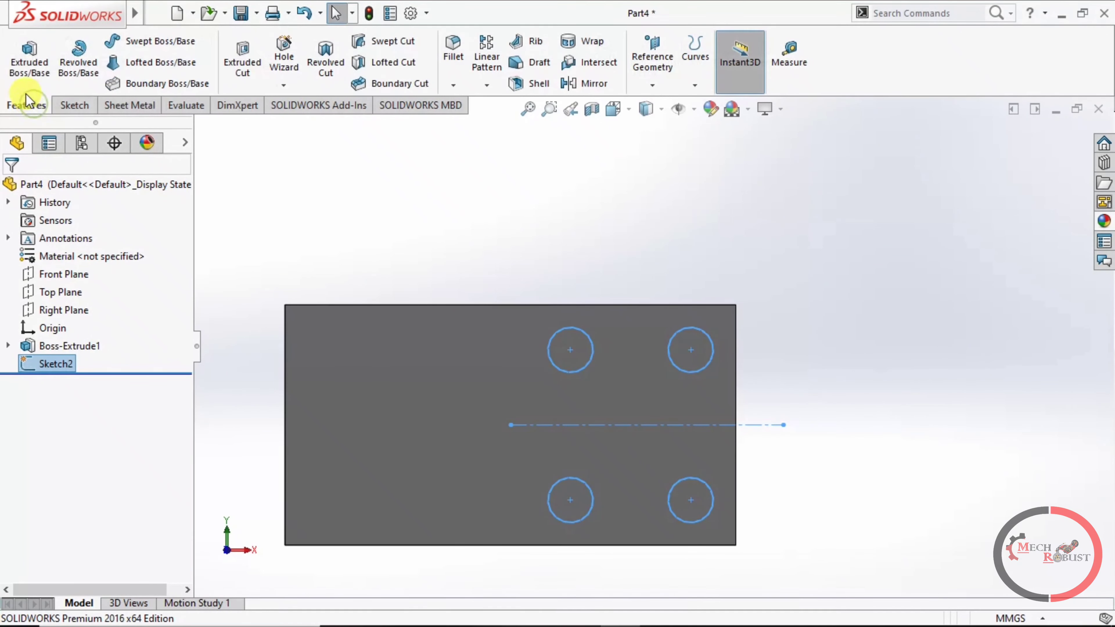
click(25, 63)
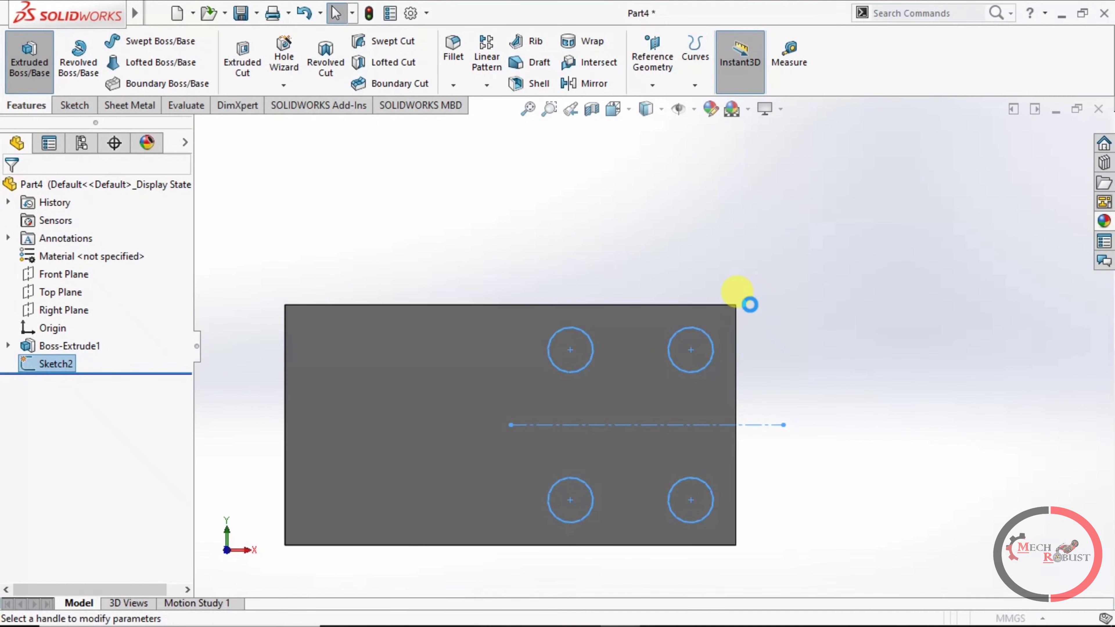
mouse_move(767, 299)
middle_down()
mouse_move(787, 304)
mouse_move(820, 366)
middle_up()
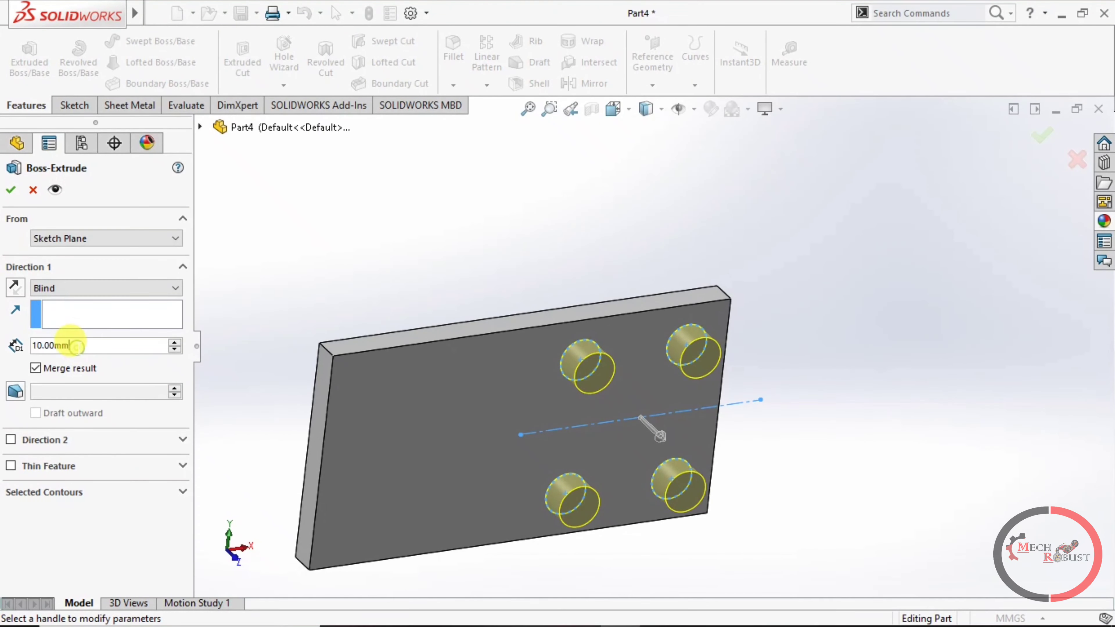
text(5)
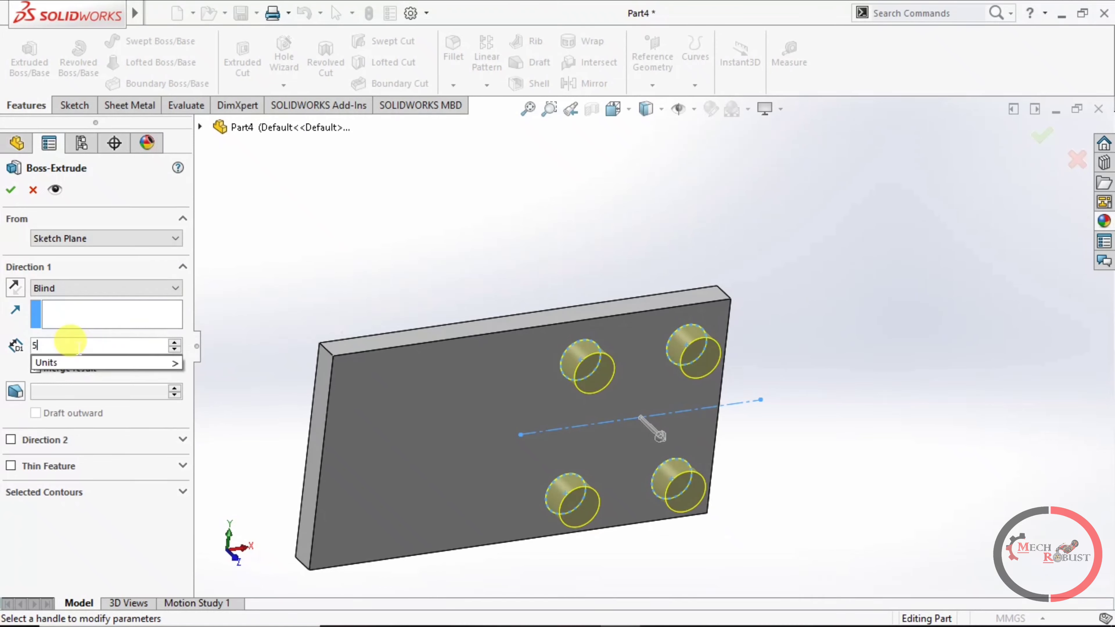
key(Return)
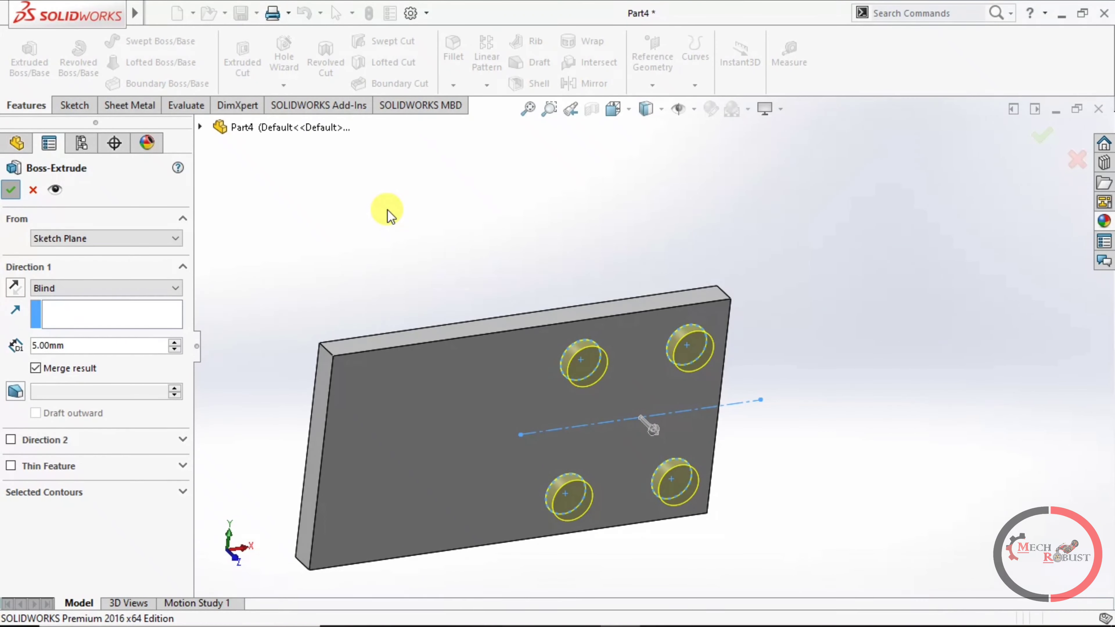
key(Return)
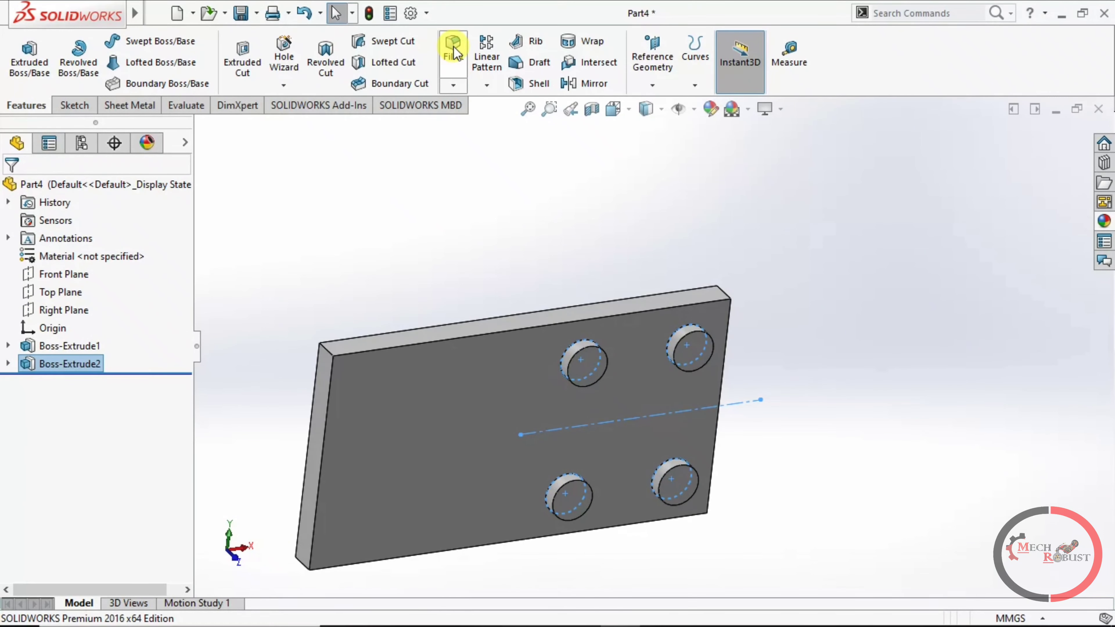
Step: Fillet the edges of the four bosses with a 2 mm radius as Fillet1
click(491, 205)
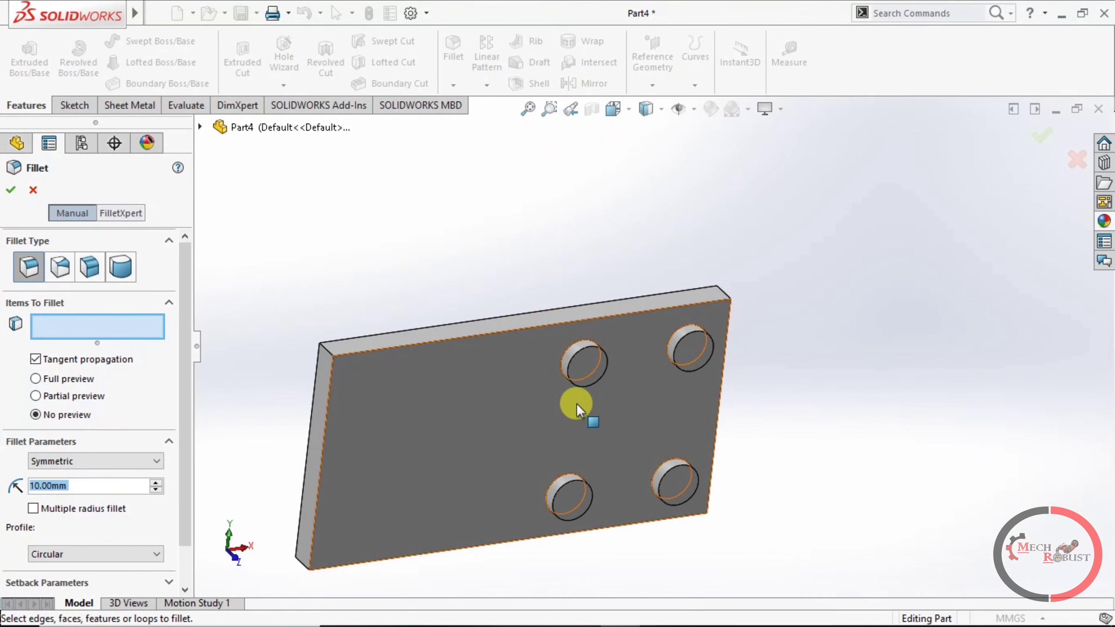
click(580, 389)
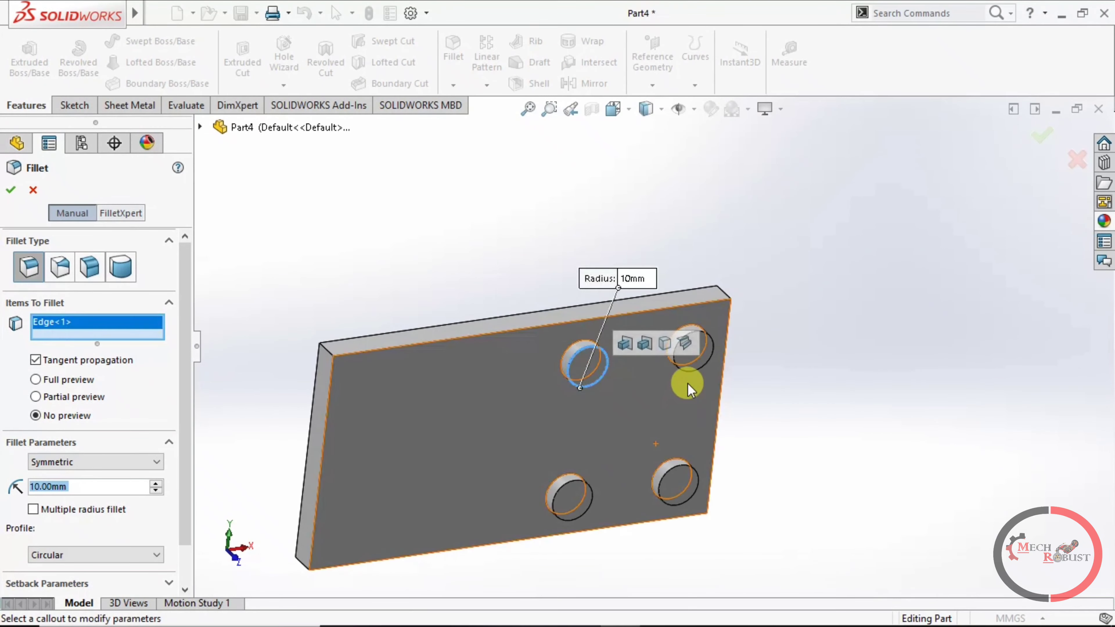
click(687, 372)
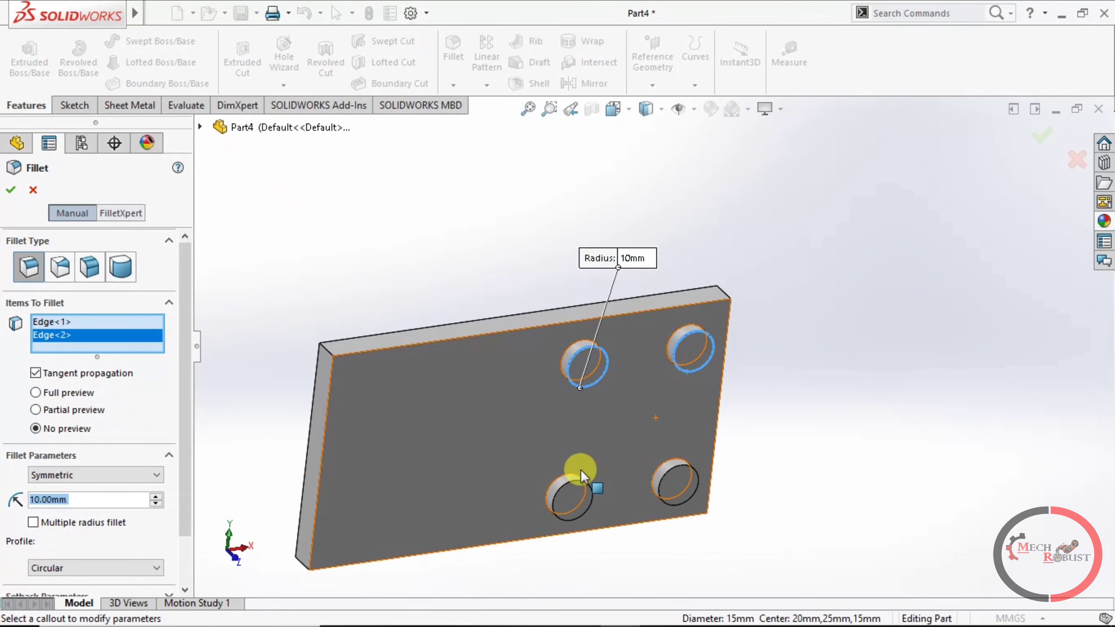
click(581, 479)
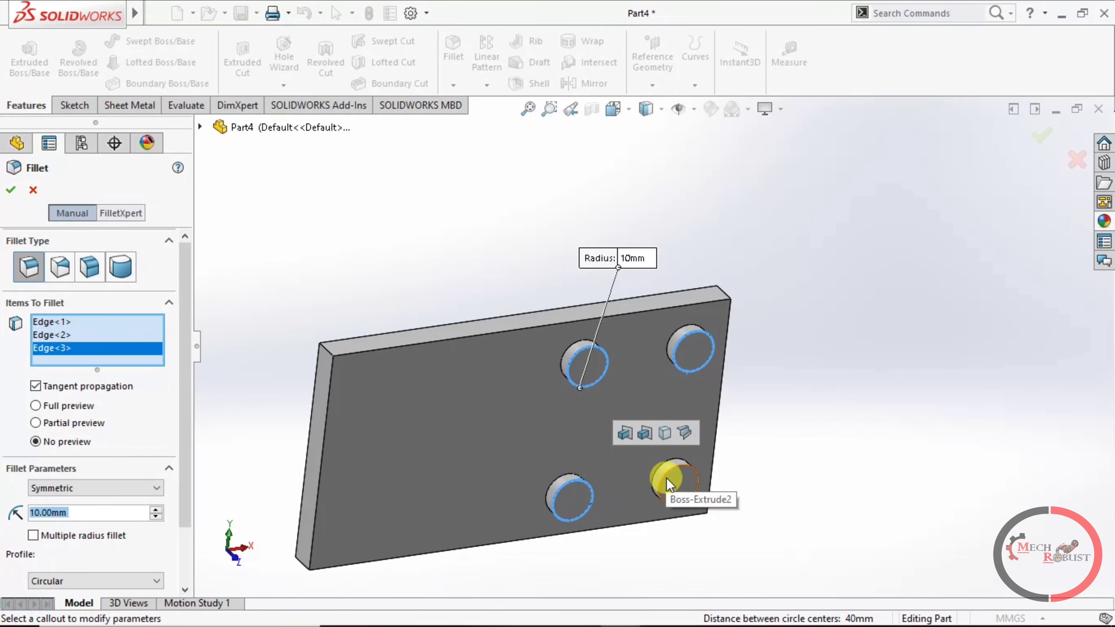
click(654, 493)
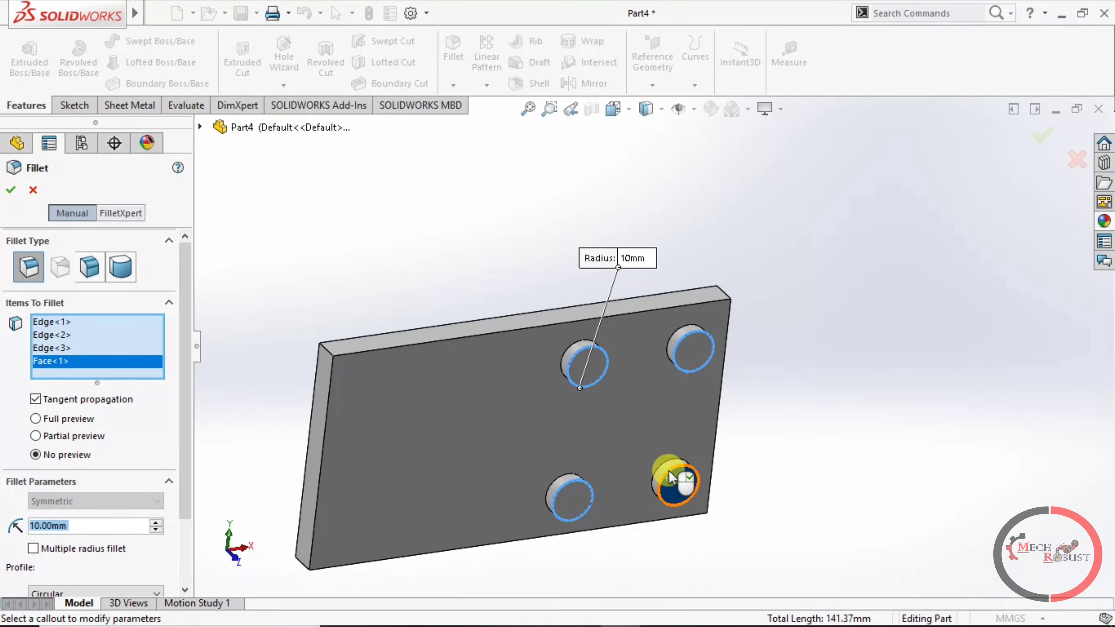
click(669, 472)
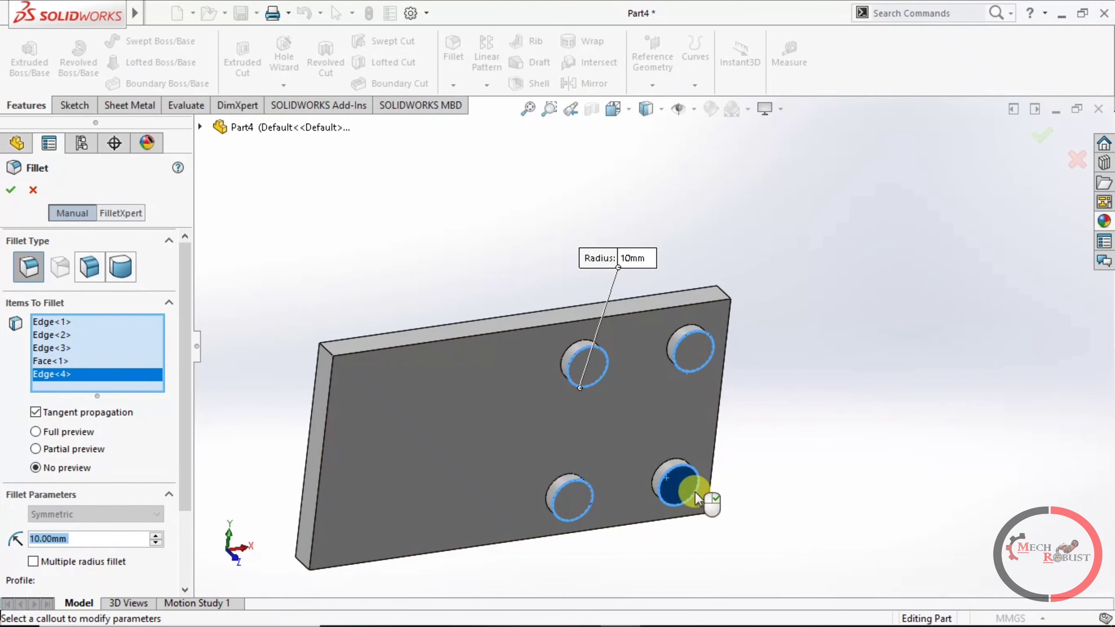
click(684, 485)
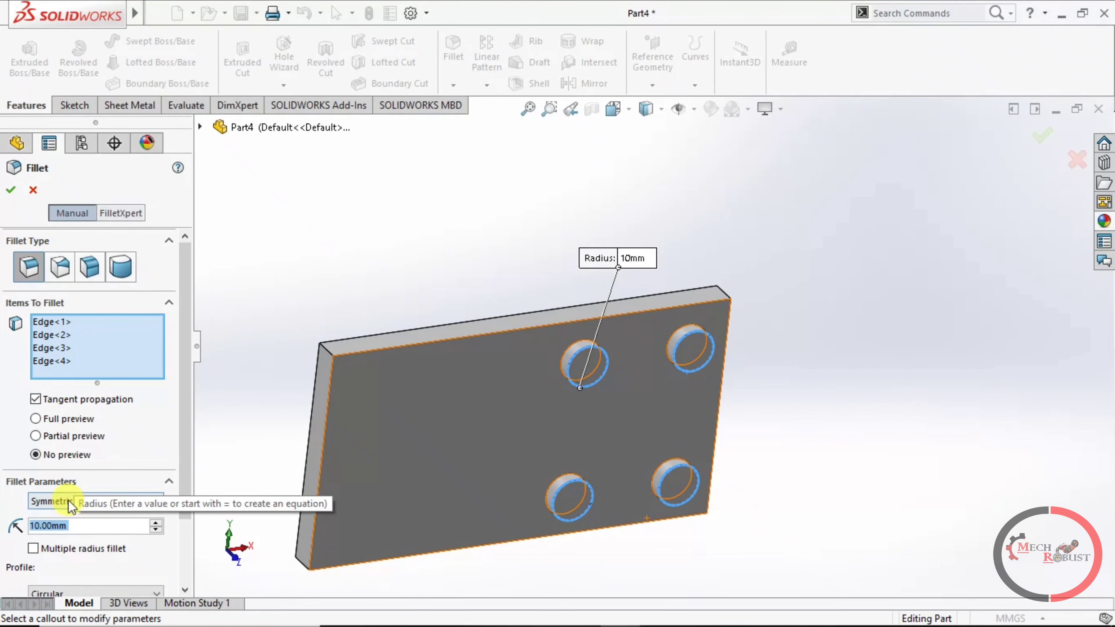
text(2)
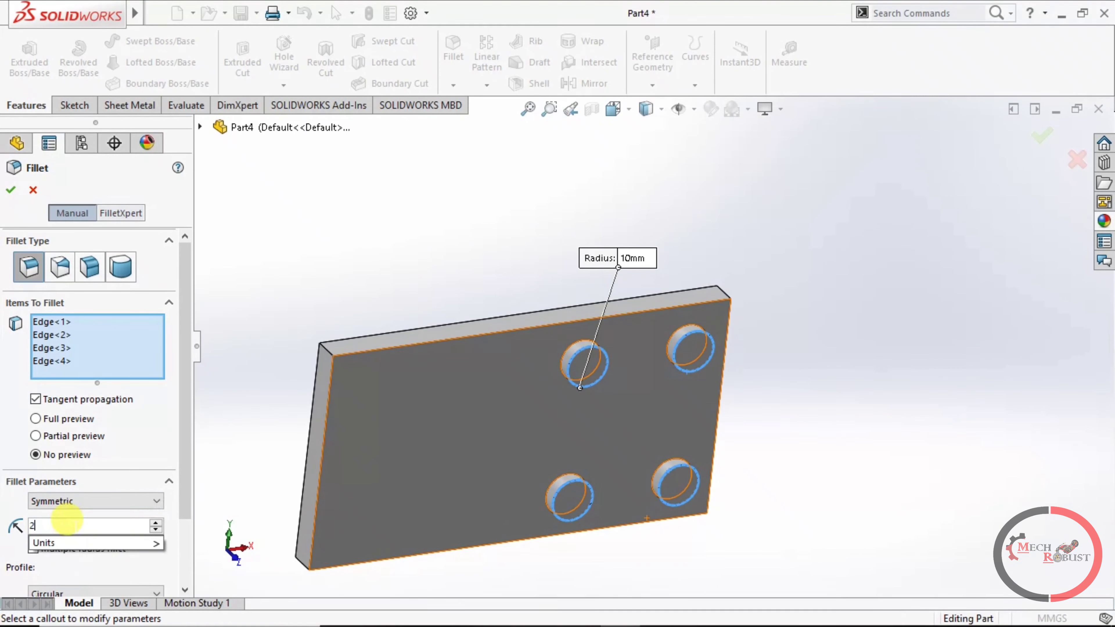
key(Return)
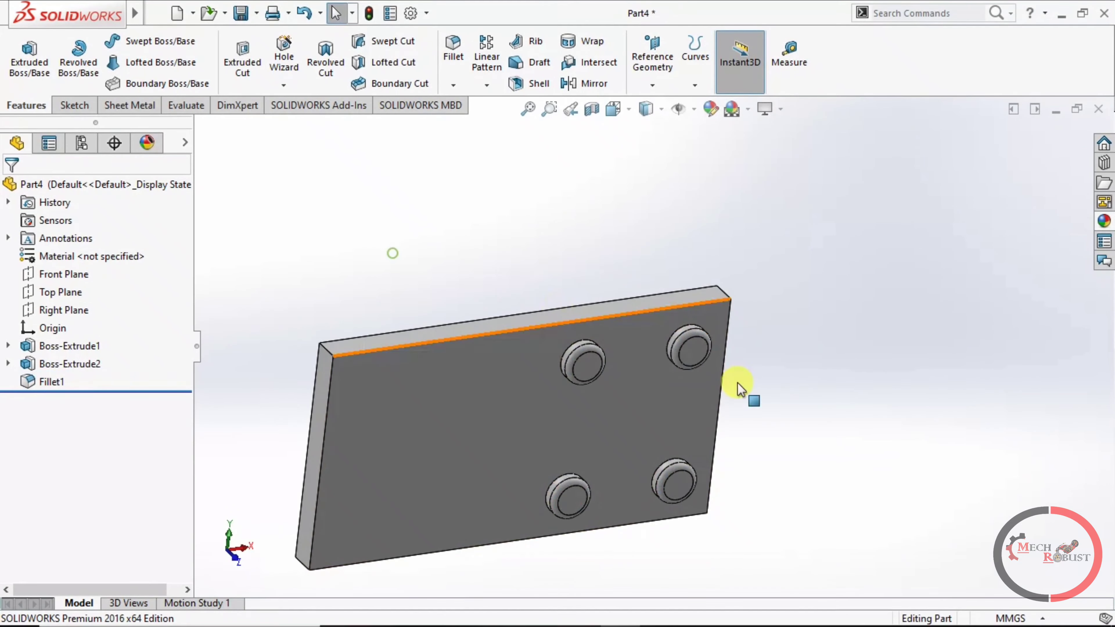
key(ctrl+1)
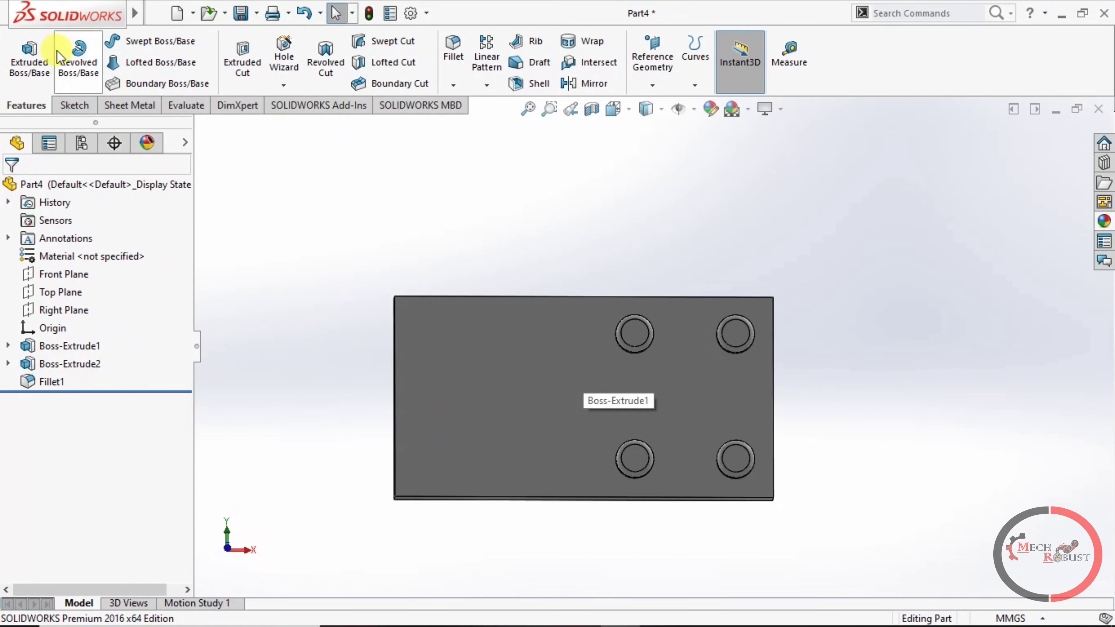
Step: Start Sketch3 on the plate's front face and draw a center rectangle left of the origin
click(72, 108)
click(23, 51)
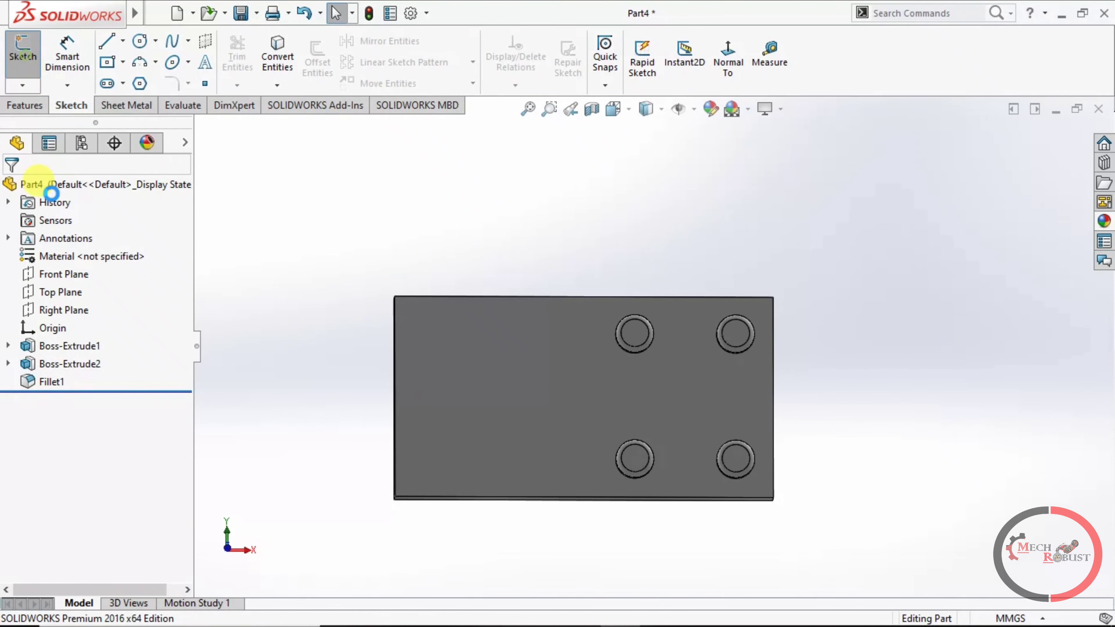
click(512, 382)
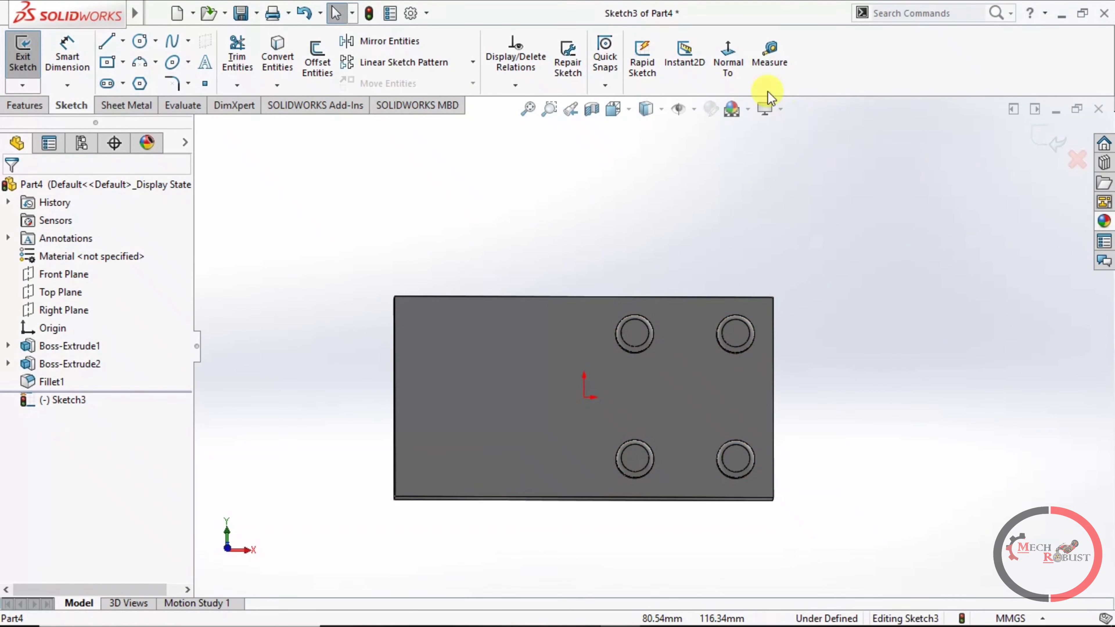
click(722, 55)
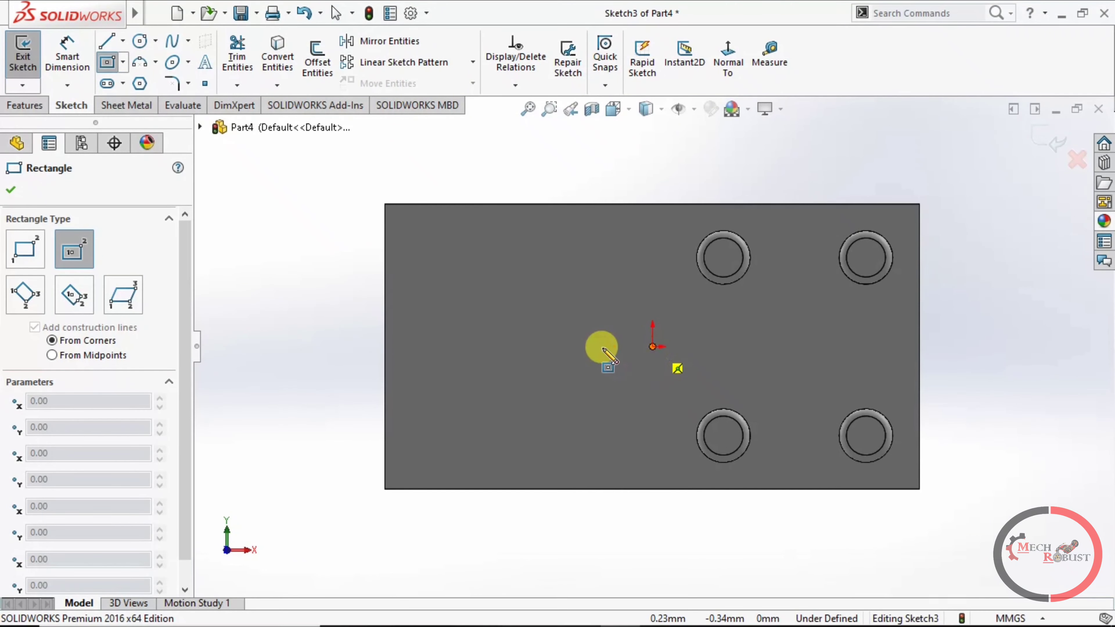
click(524, 348)
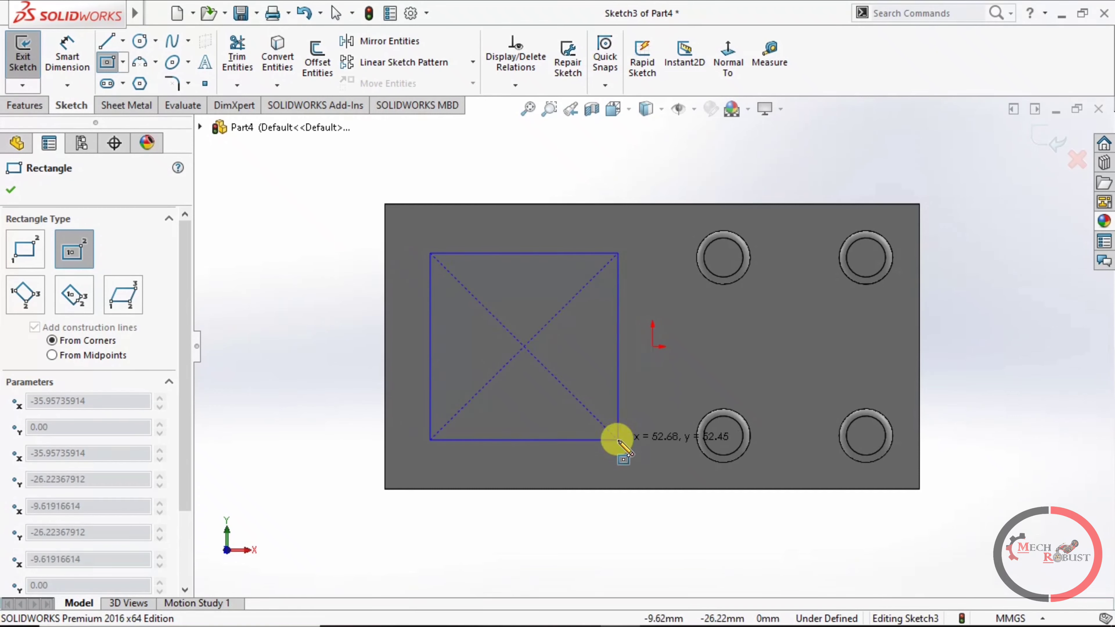
click(623, 441)
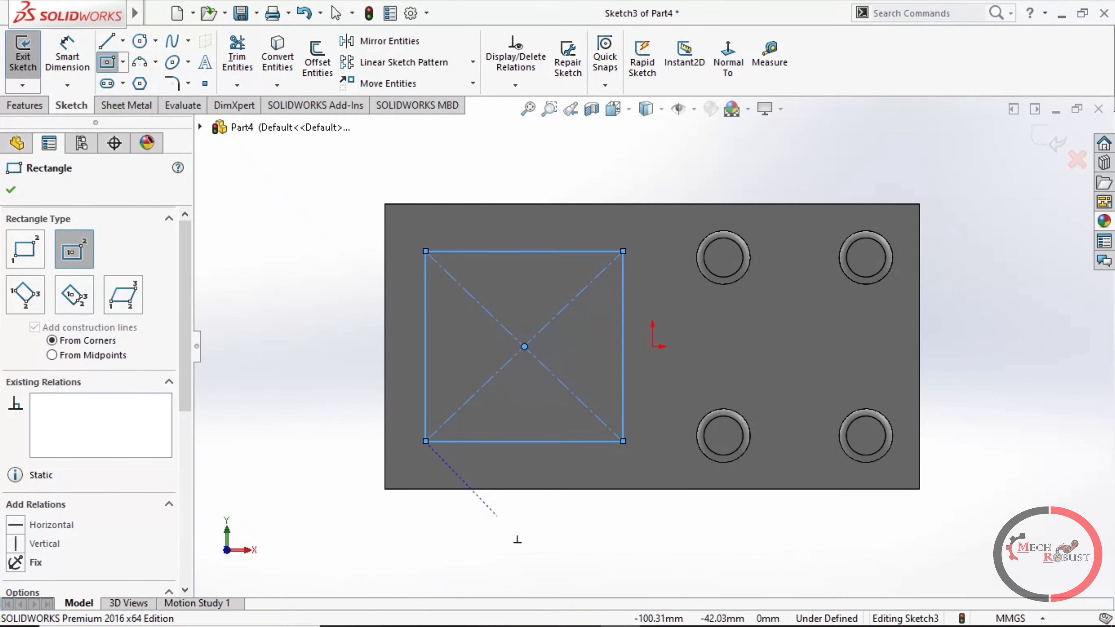
click(17, 195)
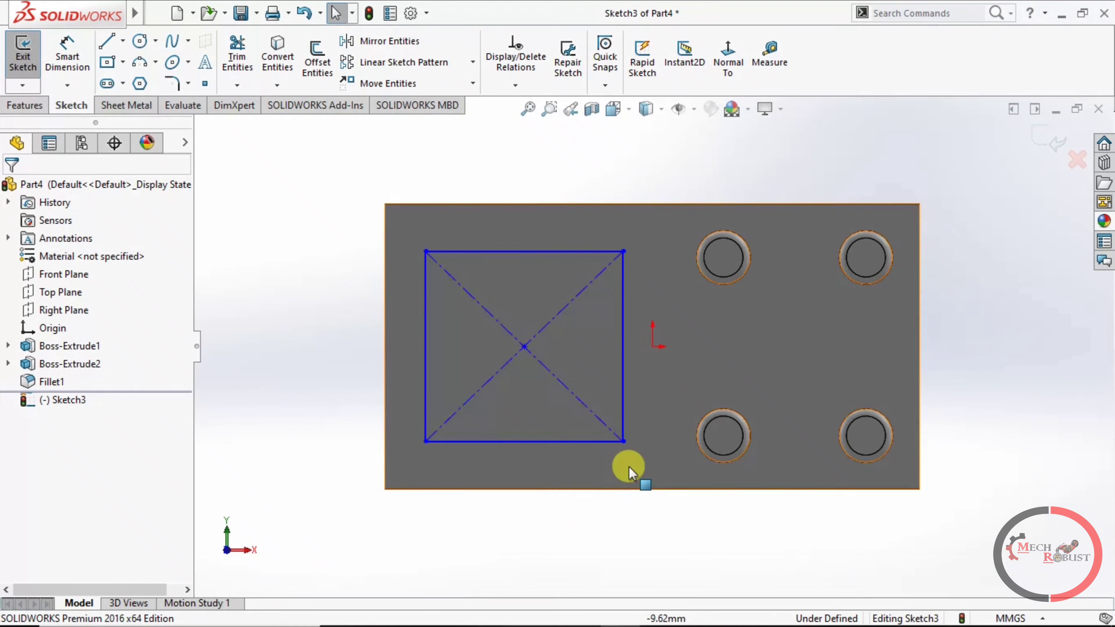
Step: Add a Midpoint relation between the rectangle's right edge and the origin
click(635, 352)
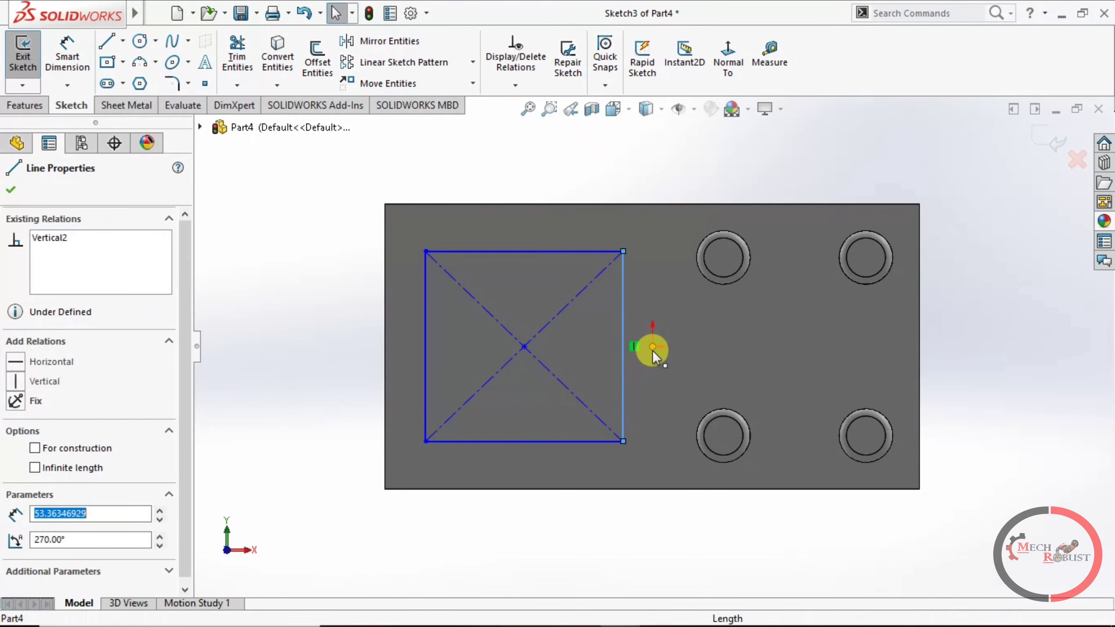
ctrl+click(653, 348)
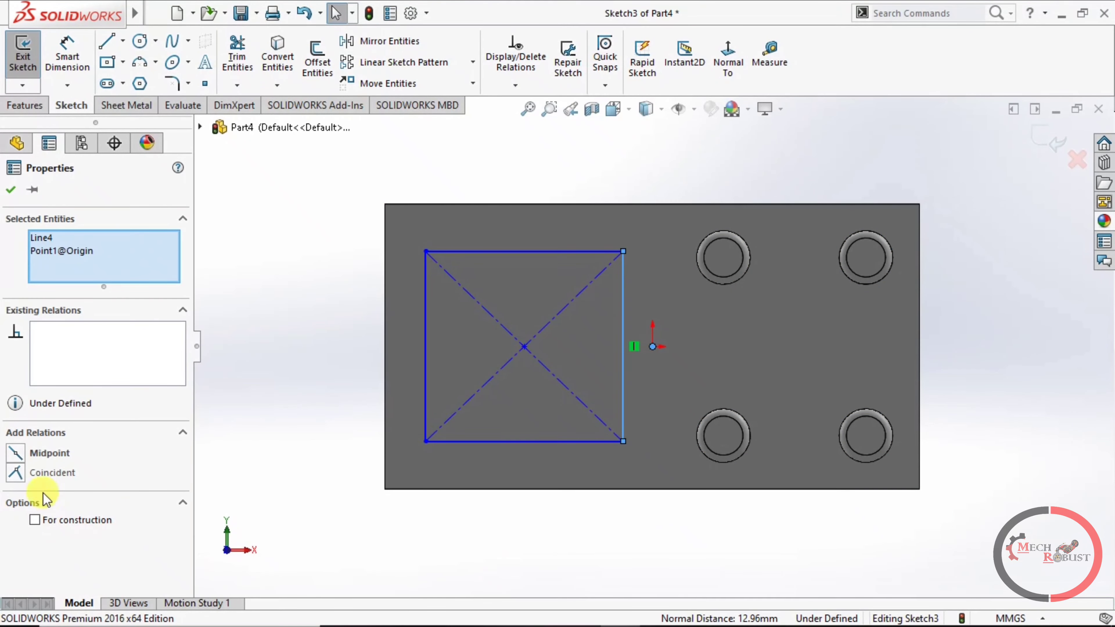
click(39, 457)
Step: Dimension the rectangle's top and left edges at 60 mm each
click(497, 529)
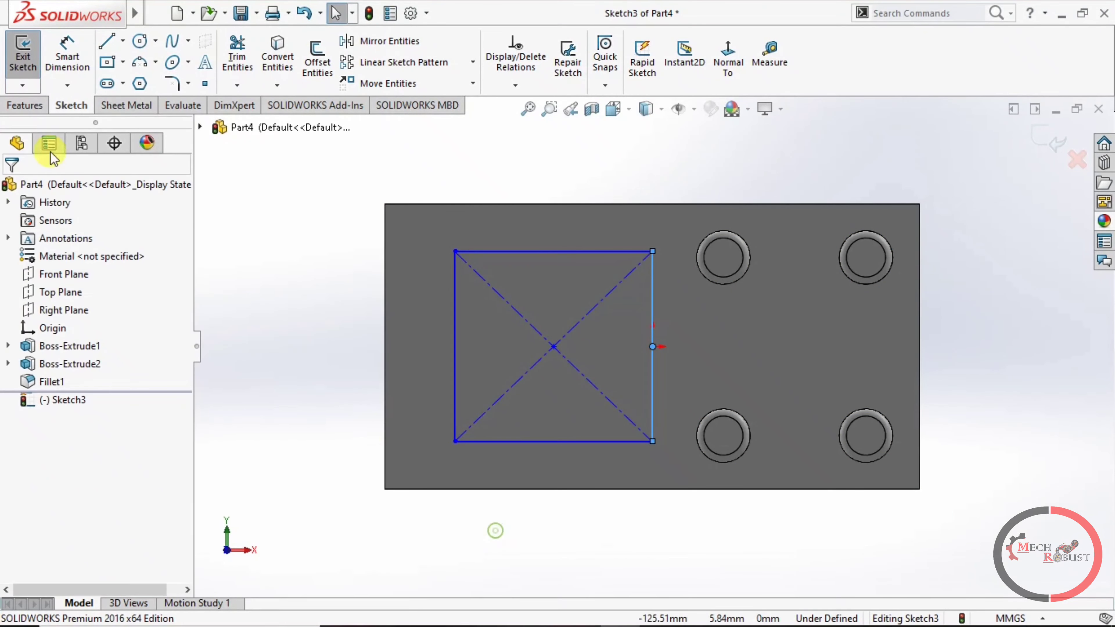
click(66, 57)
click(492, 252)
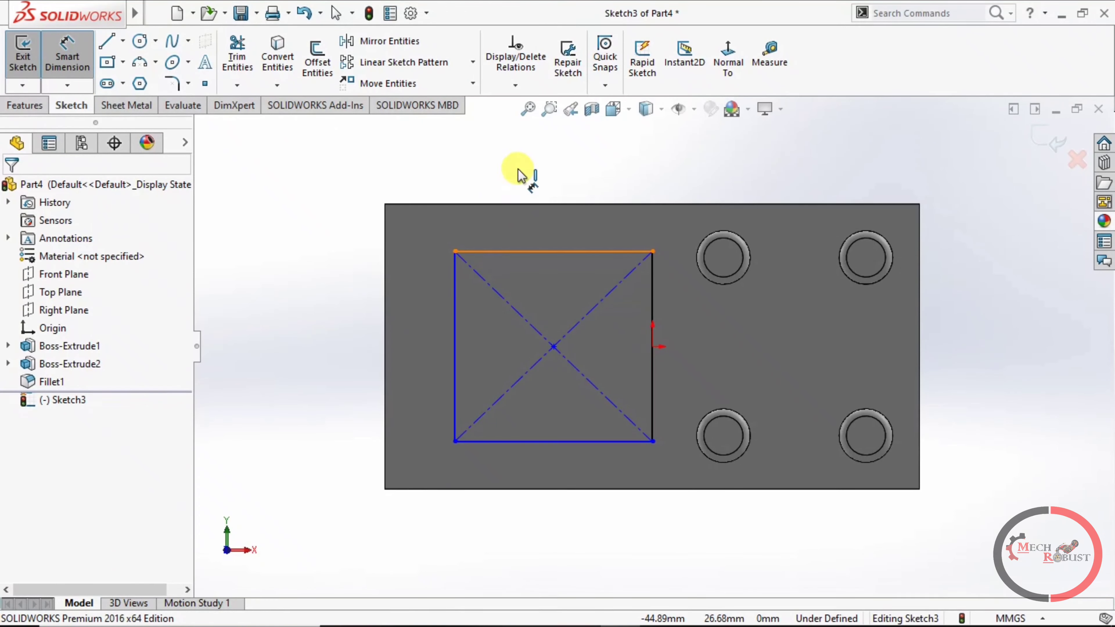
click(519, 166)
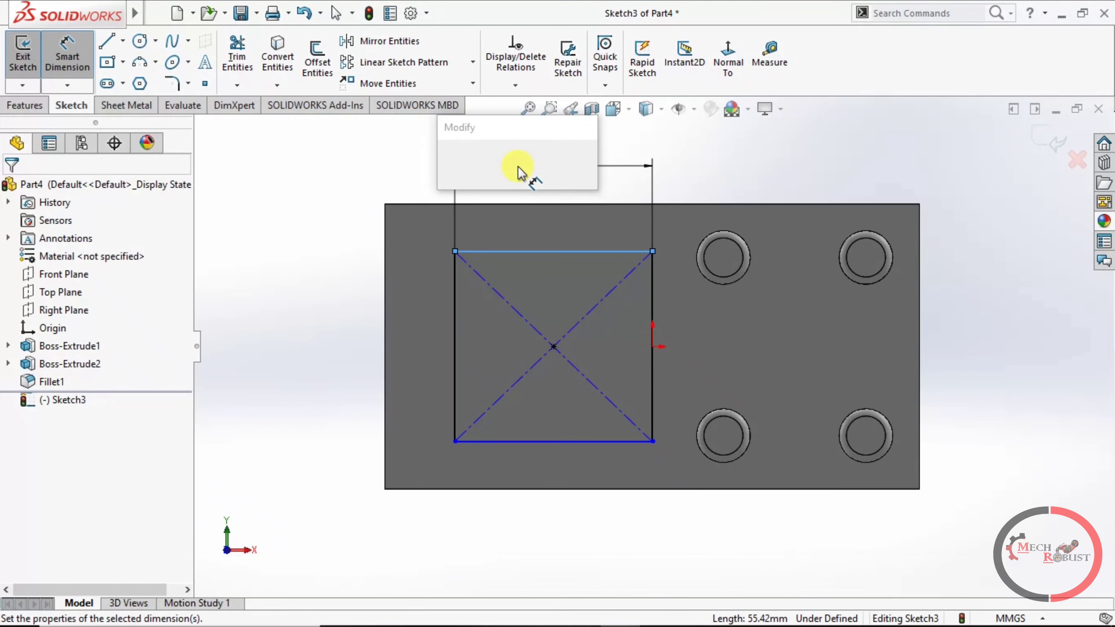
text(60)
key(Return)
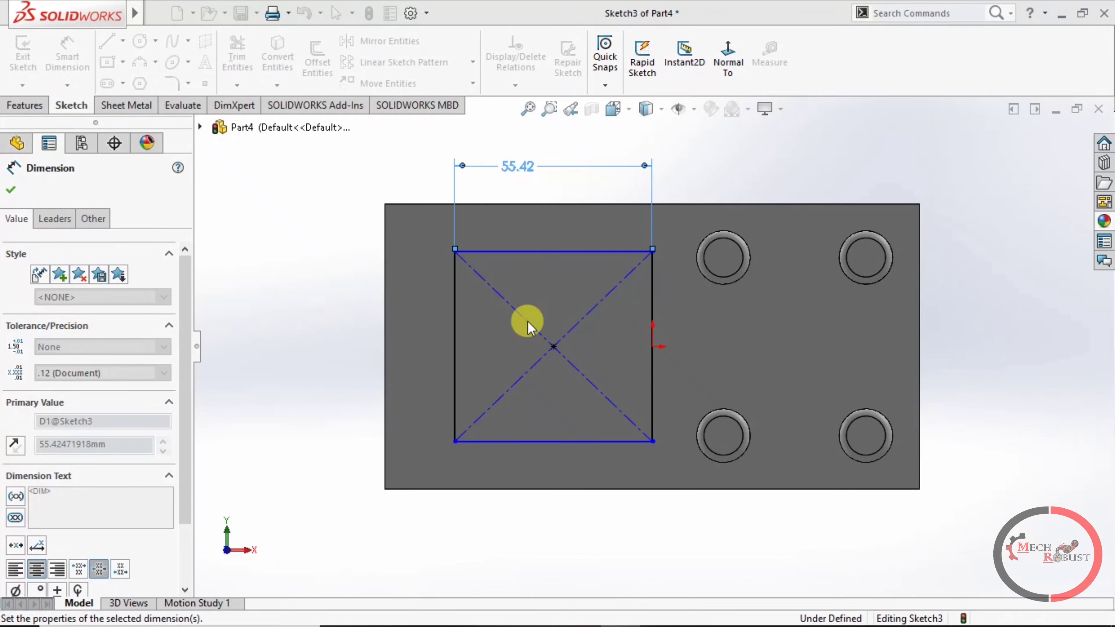
click(439, 347)
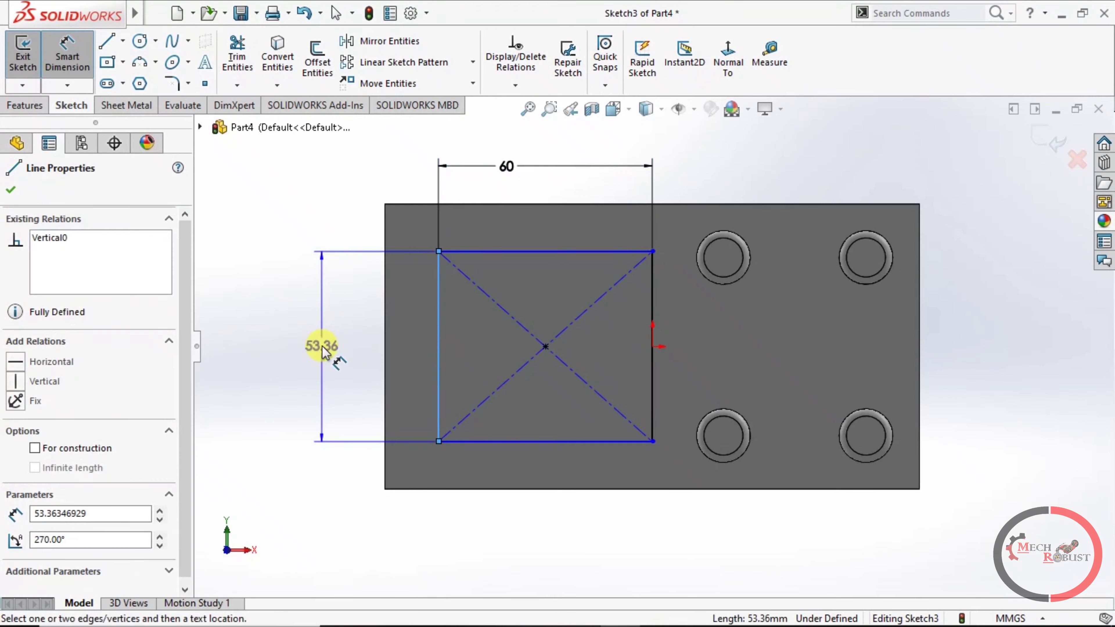
click(323, 351)
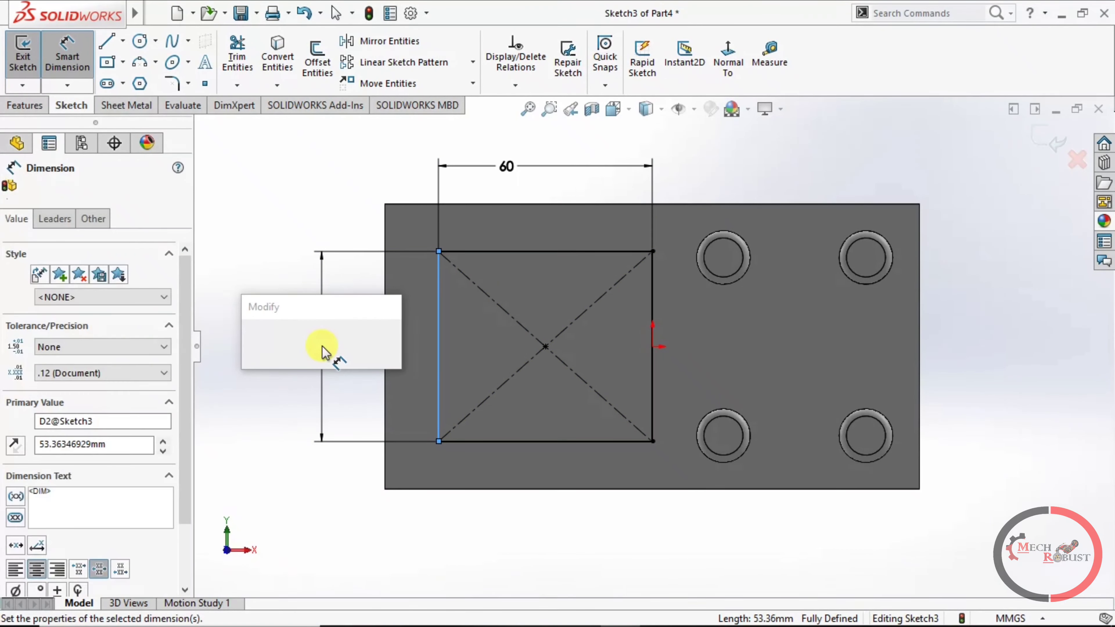
text(60)
key(Return)
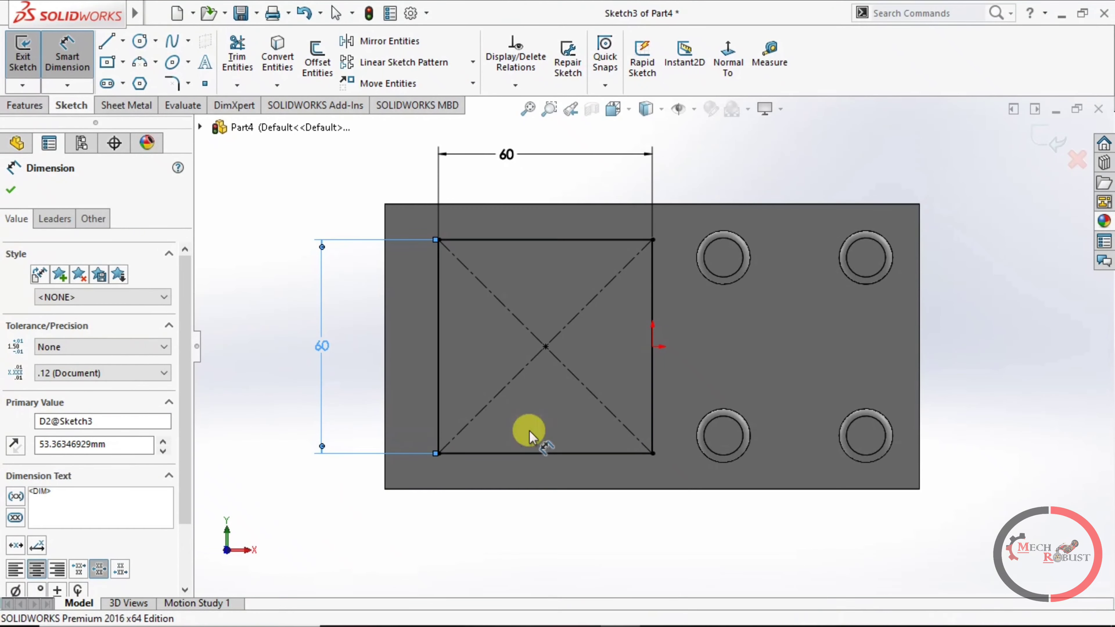
click(506, 573)
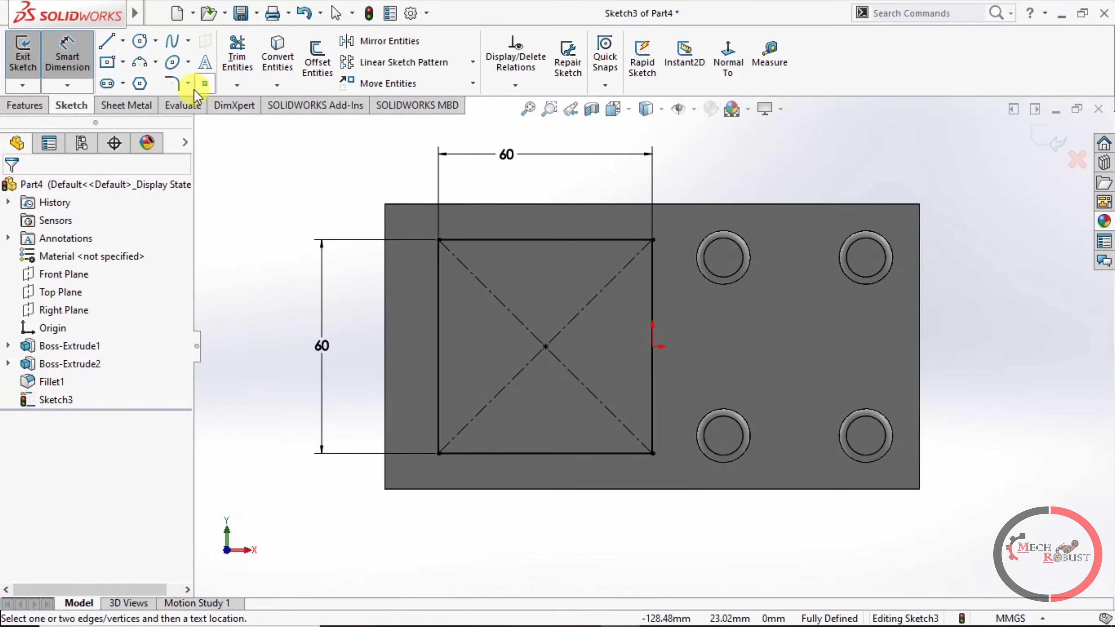
Step: Add 10 mm sketch fillets to all four corners of Sketch3's 60 mm square, then exit the sketch
click(171, 85)
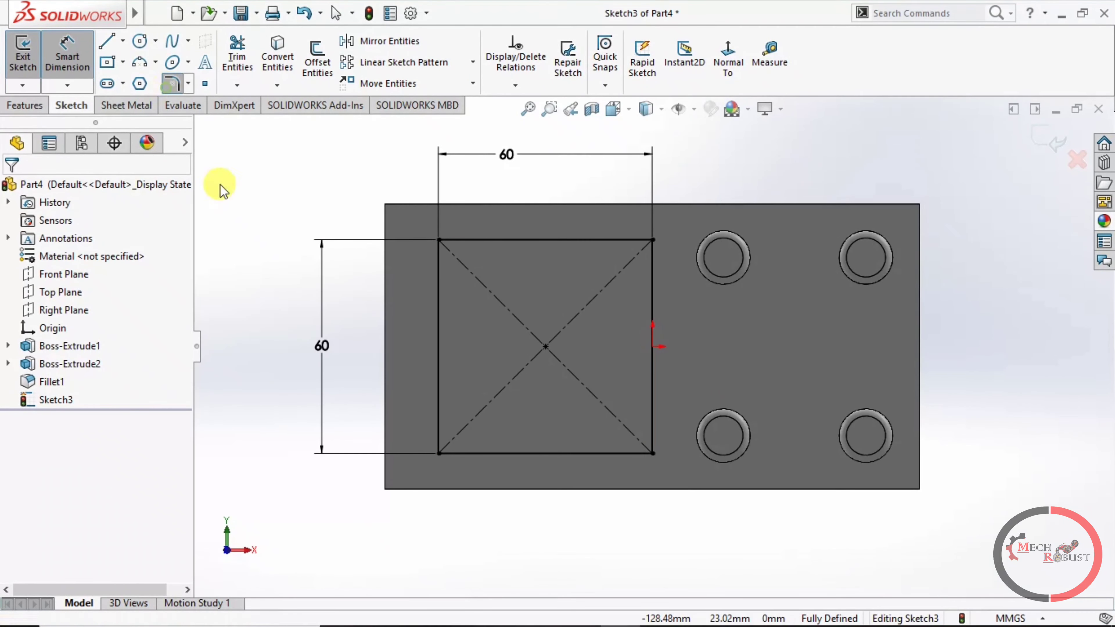
click(440, 259)
click(464, 240)
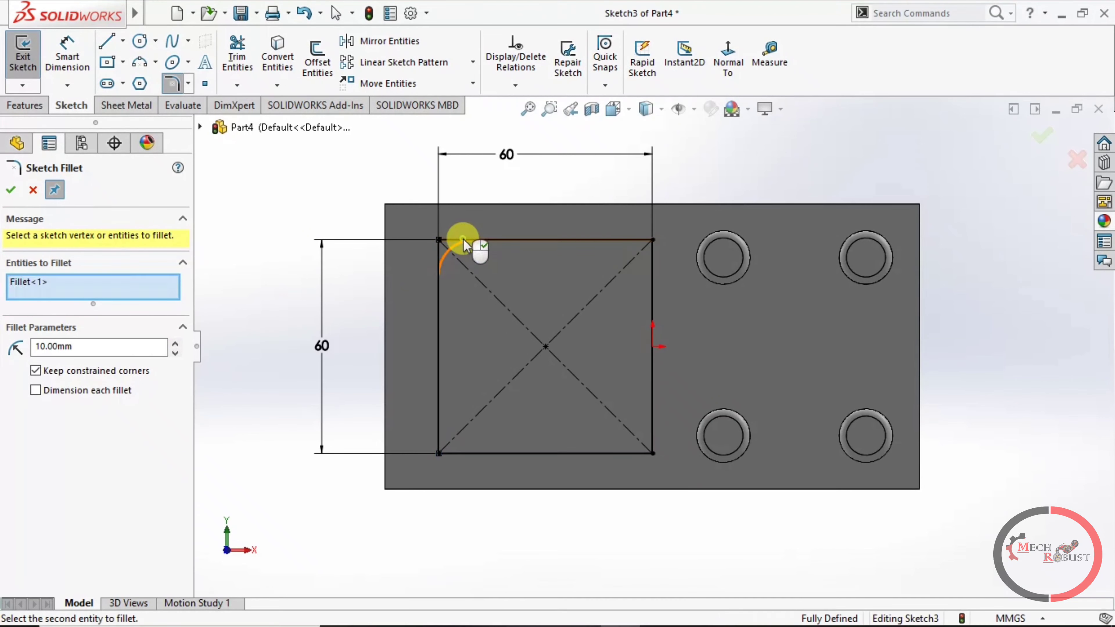
click(653, 240)
click(592, 335)
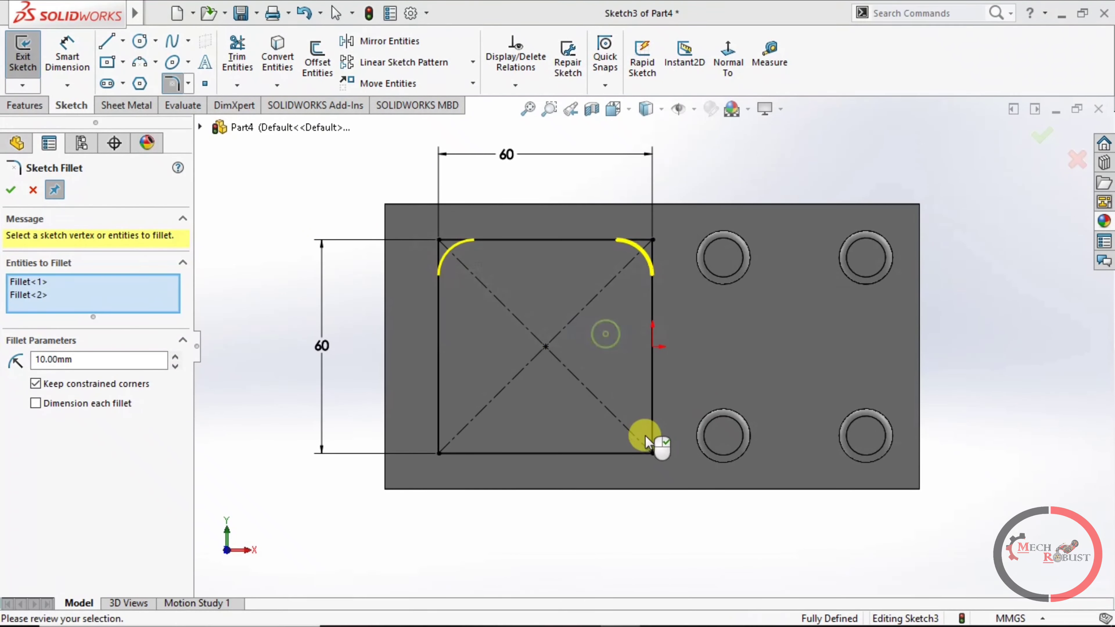
click(653, 453)
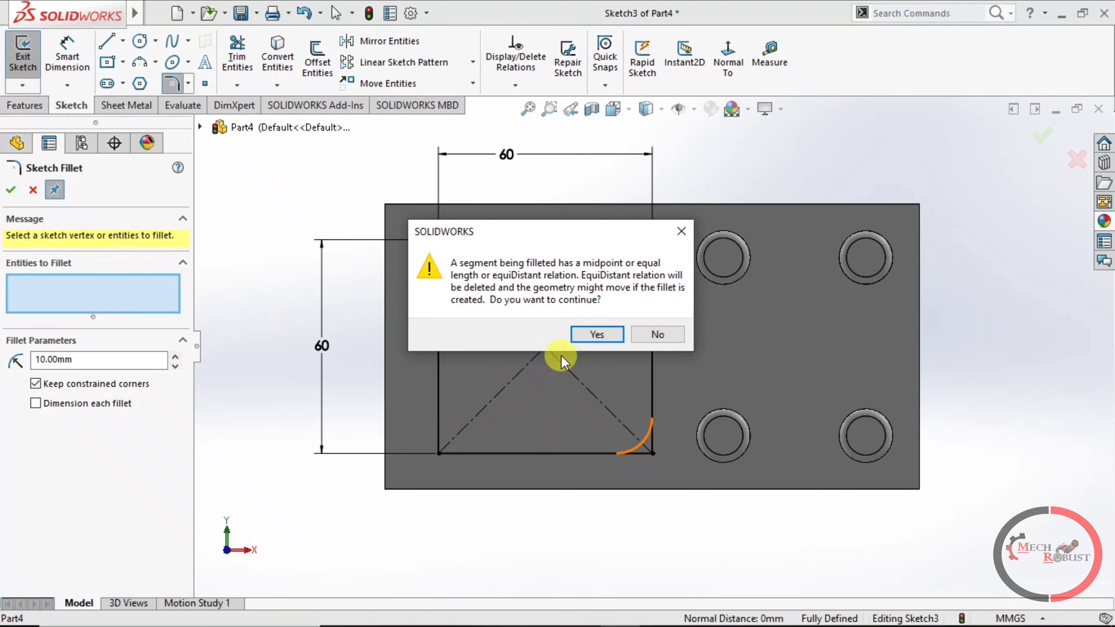
click(580, 342)
click(439, 453)
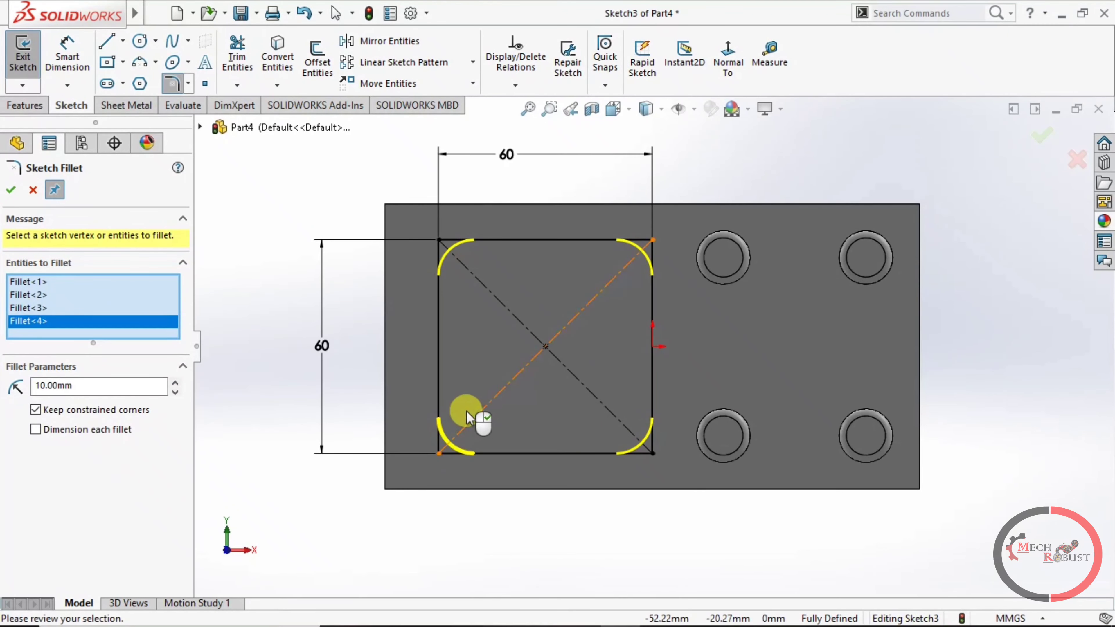
click(13, 192)
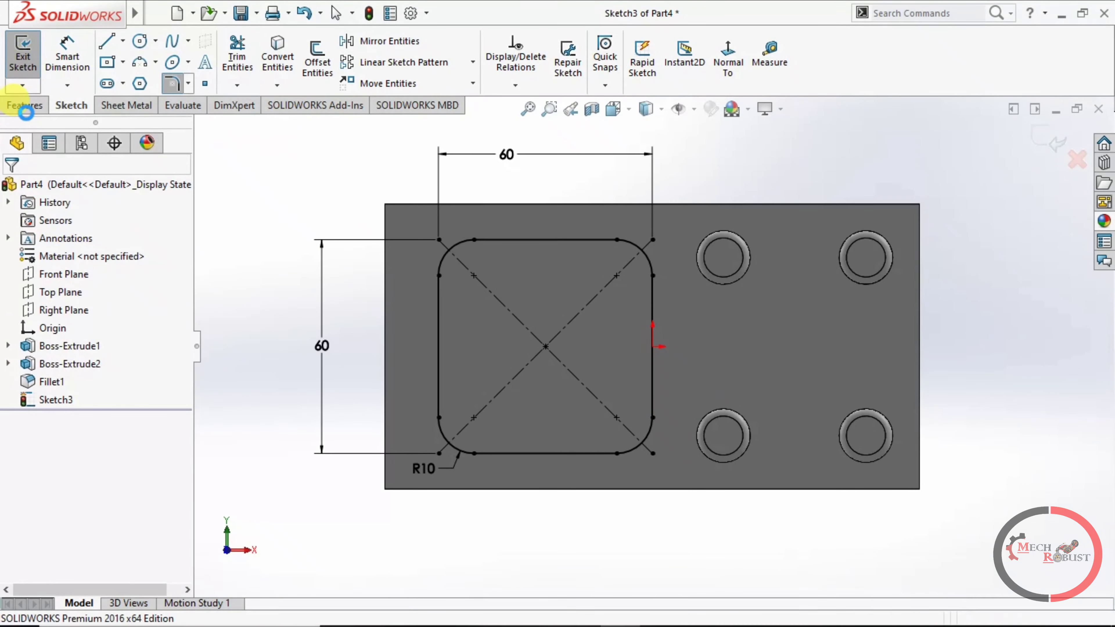
click(24, 107)
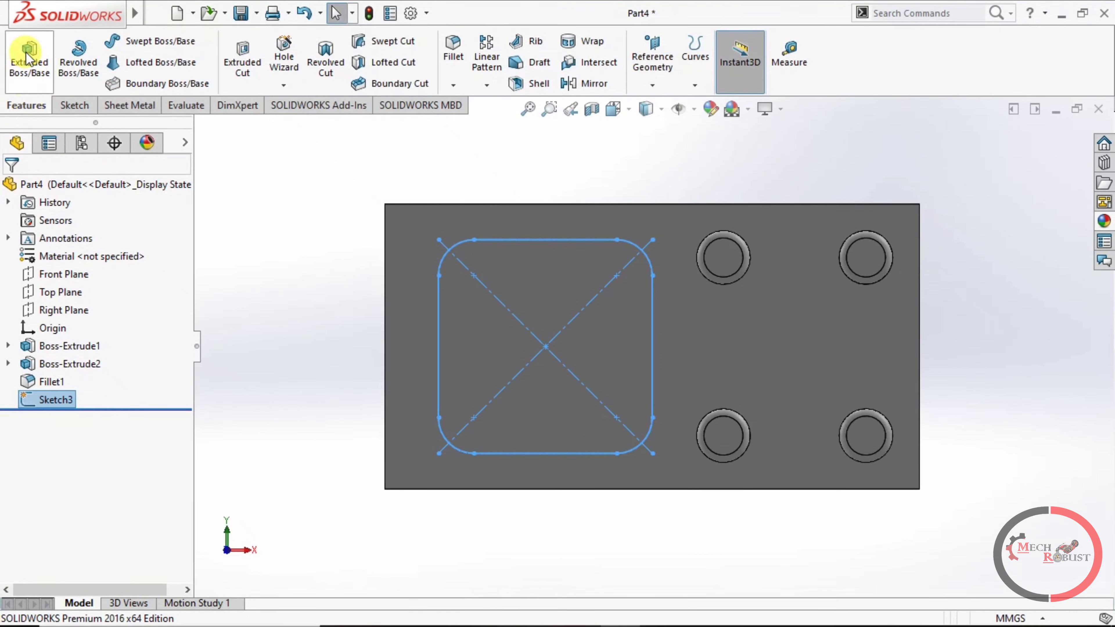
Step: Extrude Sketch3's rounded square 25 mm Blind as Boss-Extrude3
click(27, 57)
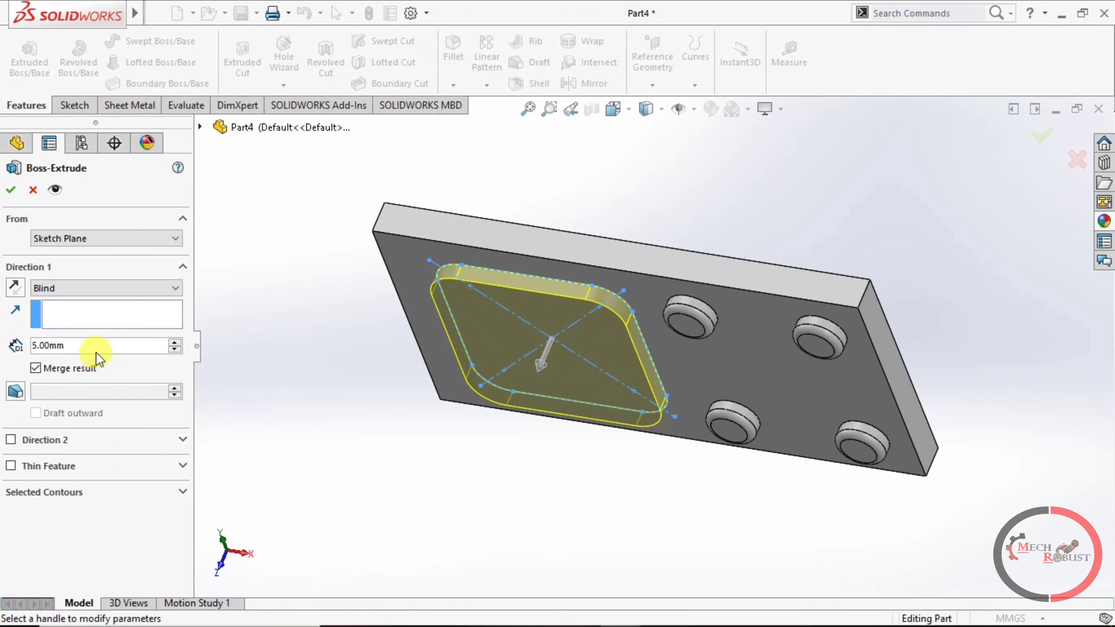
text(20)
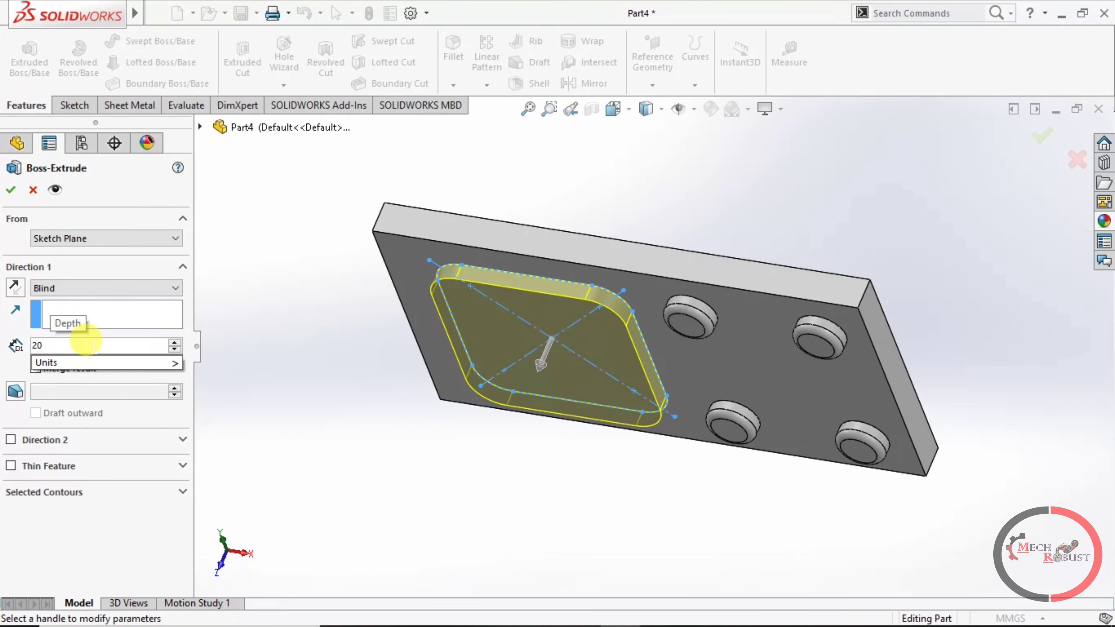
key(BackSpace)
text(5)
key(Return)
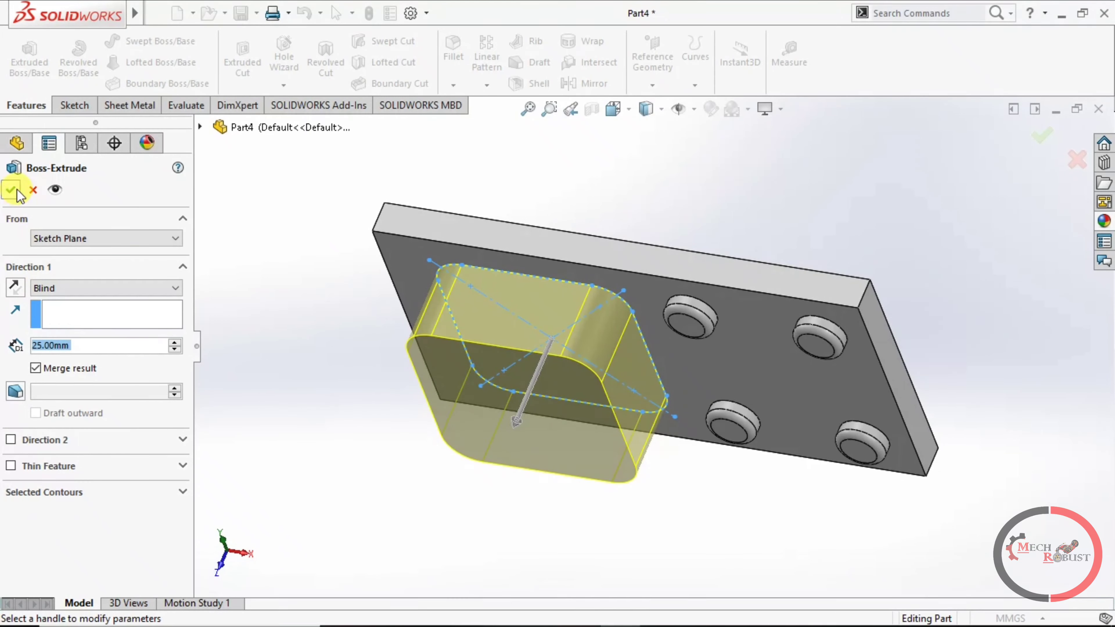
click(13, 191)
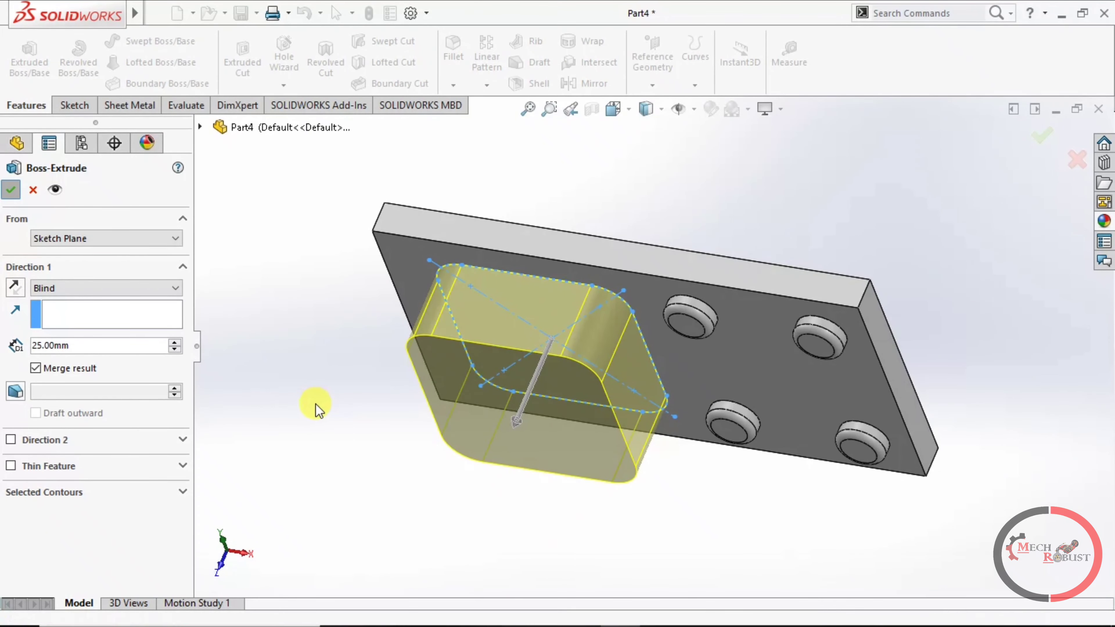
click(315, 403)
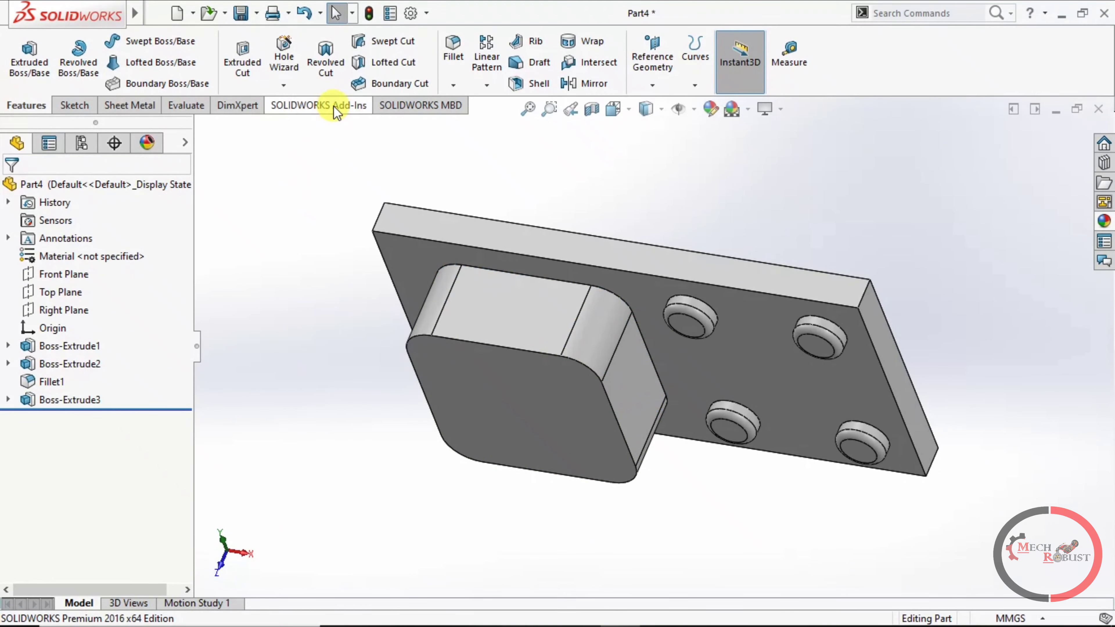
Step: Add a 2 mm fillet, Fillet2, to the block's front face edges
click(454, 55)
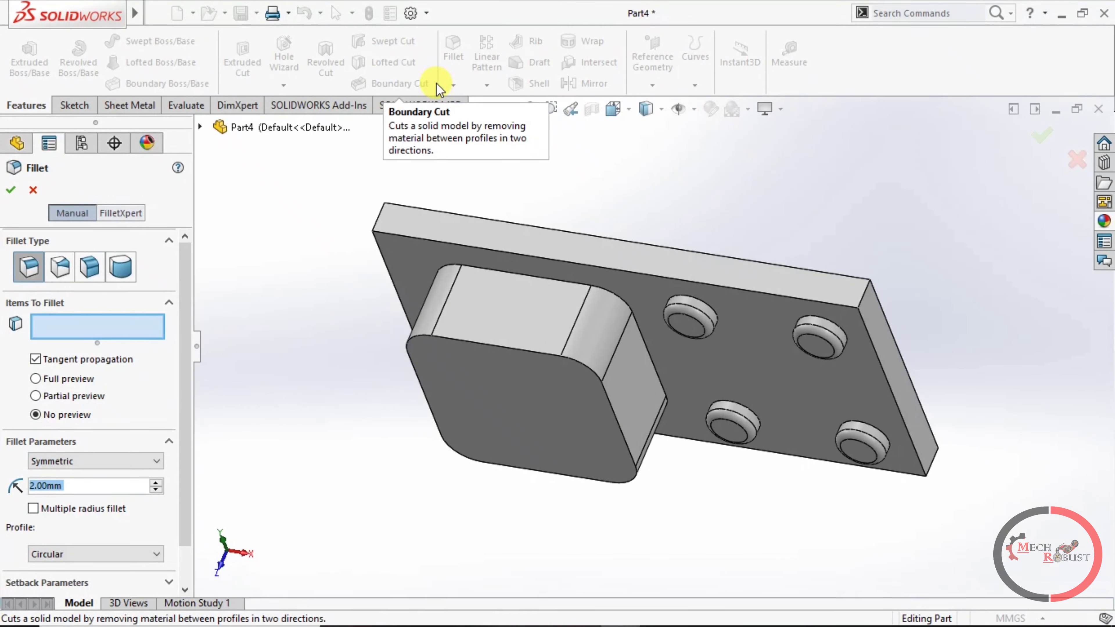
click(470, 341)
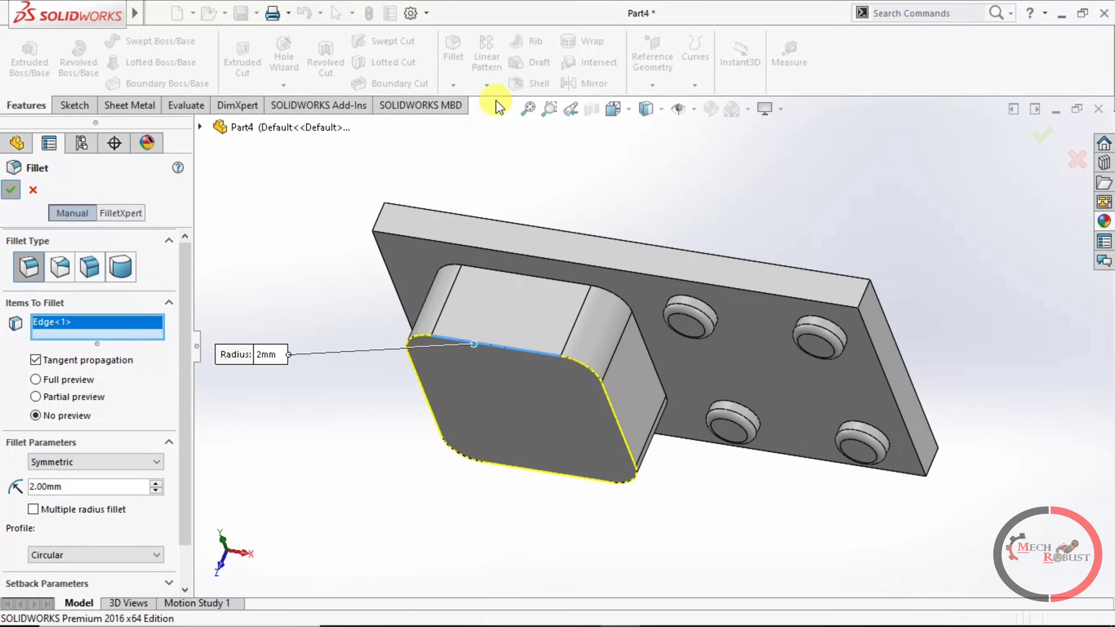
key(Return)
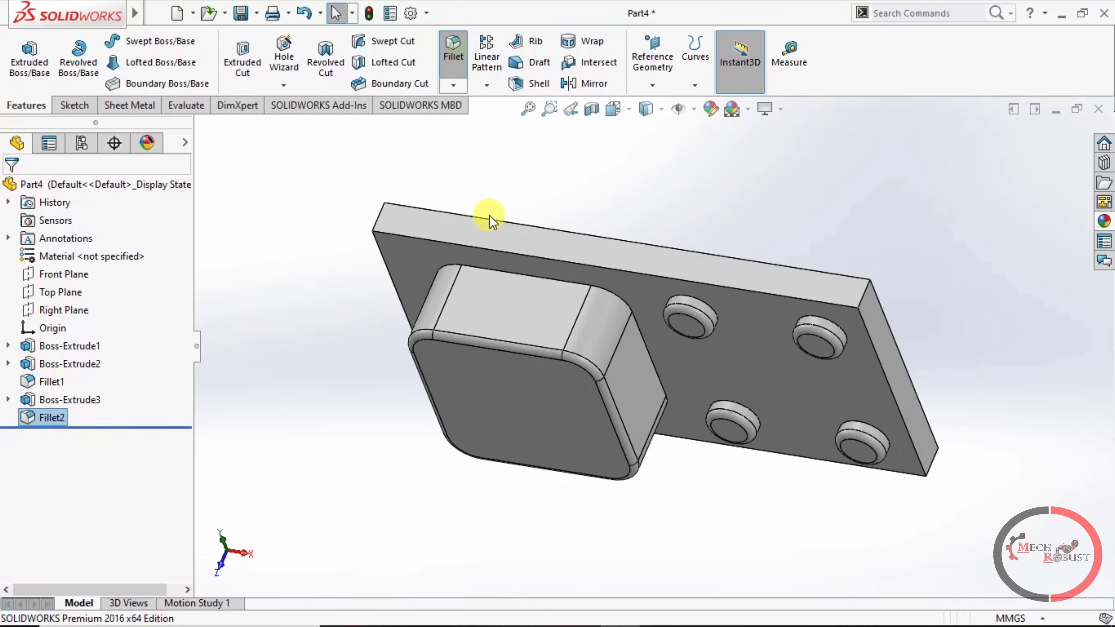
Step: Add a 5 mm fillet, Fillet3, where the 25 mm block meets the plate
key(Return)
click(508, 272)
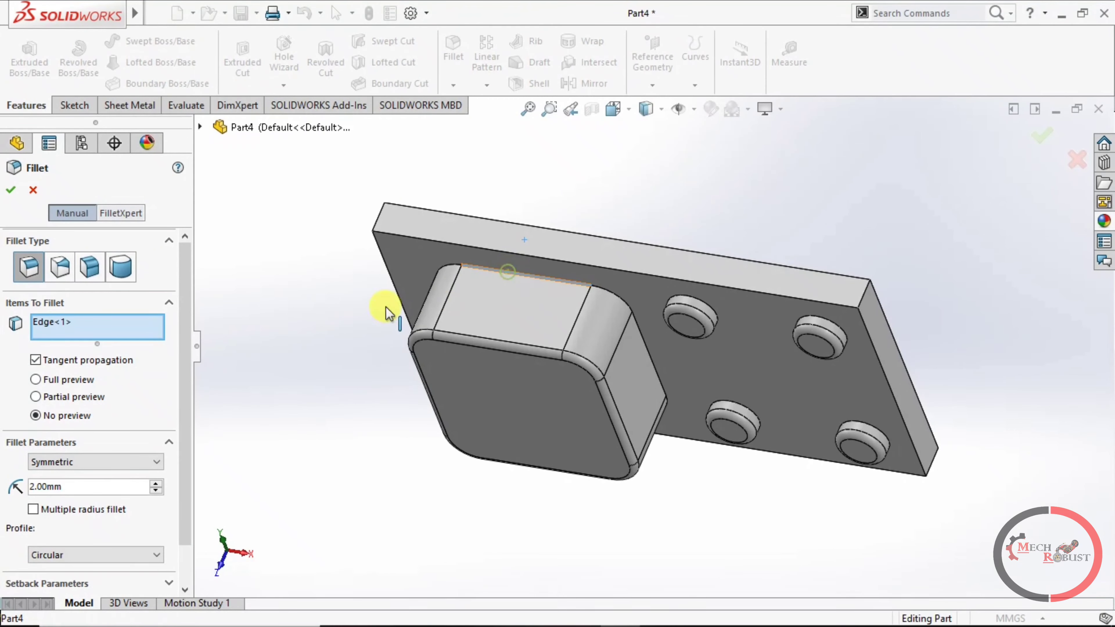
text(5)
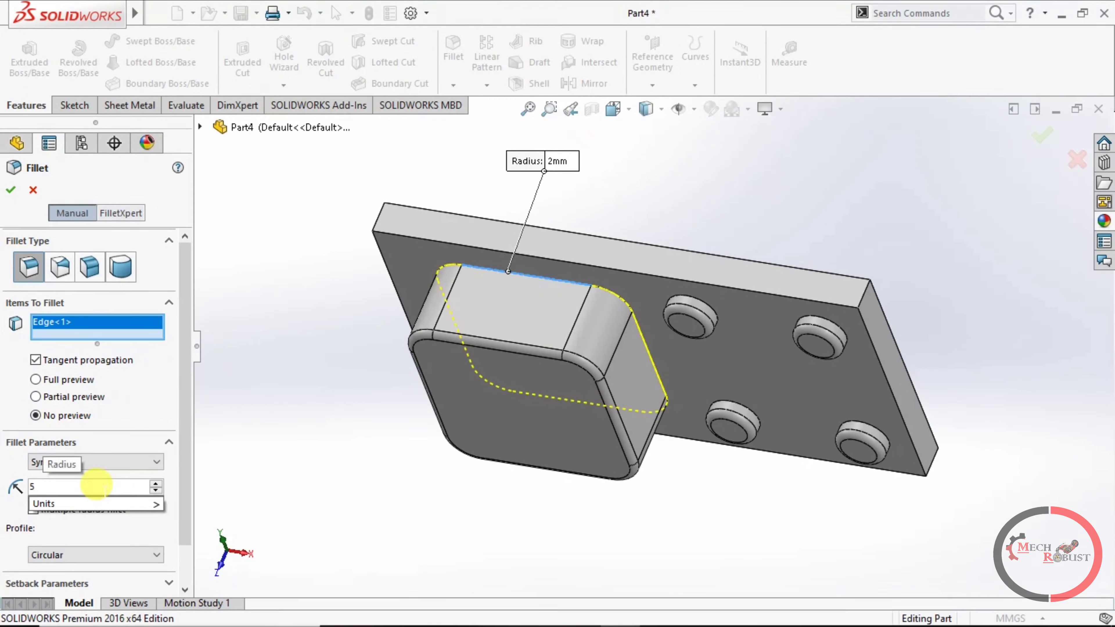
key(Return)
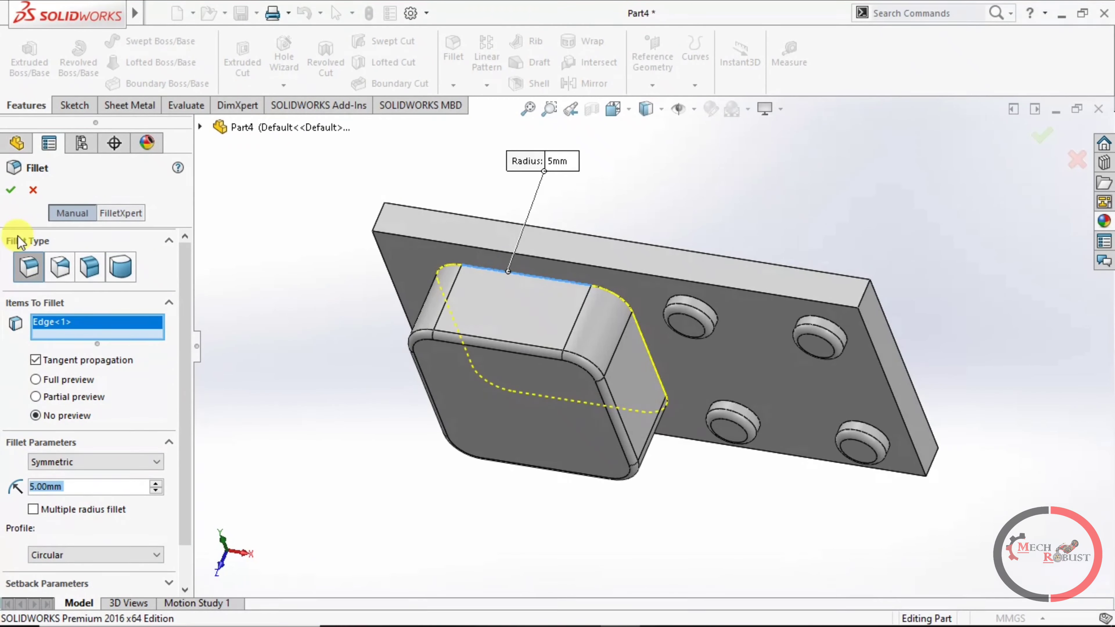
click(12, 192)
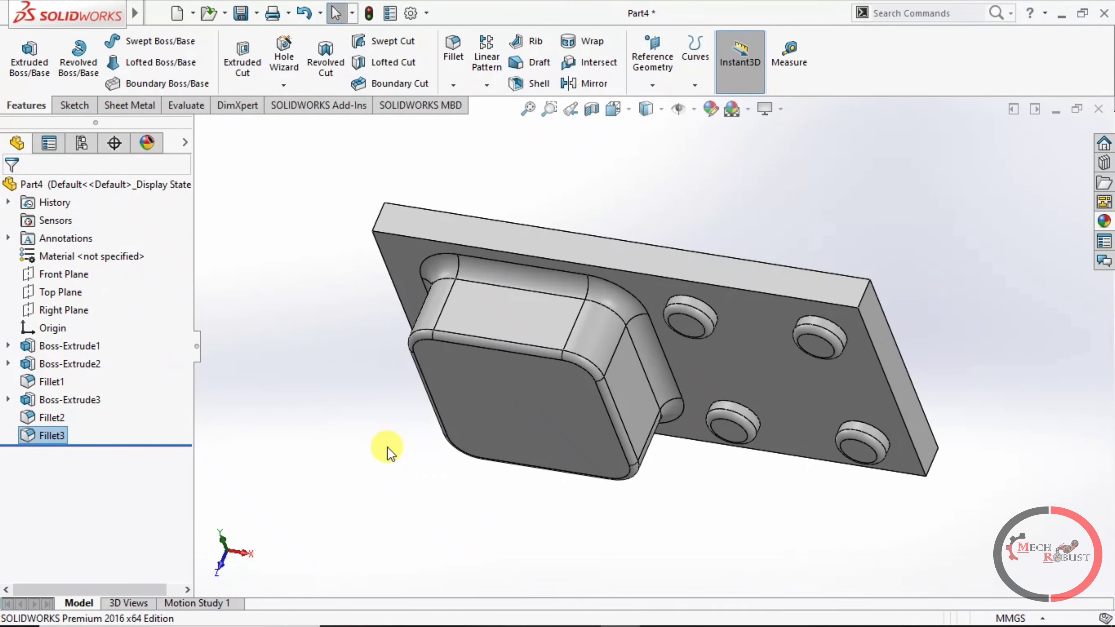
mouse_move(452, 446)
middle_down()
mouse_move(506, 237)
mouse_move(438, 378)
mouse_move(246, 253)
middle_up()
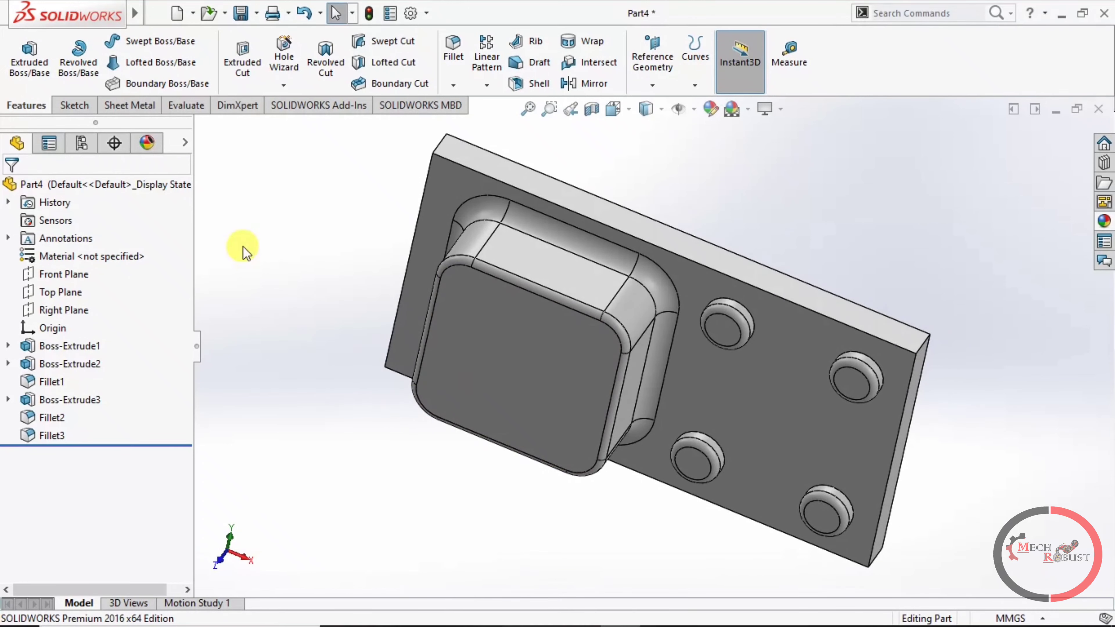
click(127, 111)
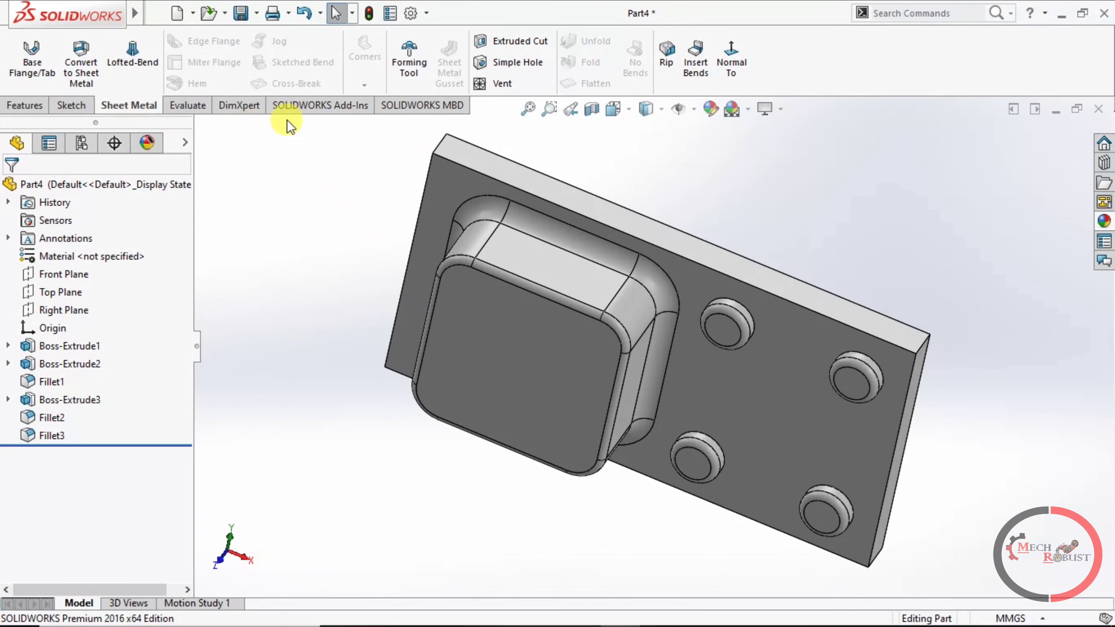
Step: Create FormTool1 with the plate face as stopping face and the four round boss tops removed
click(408, 54)
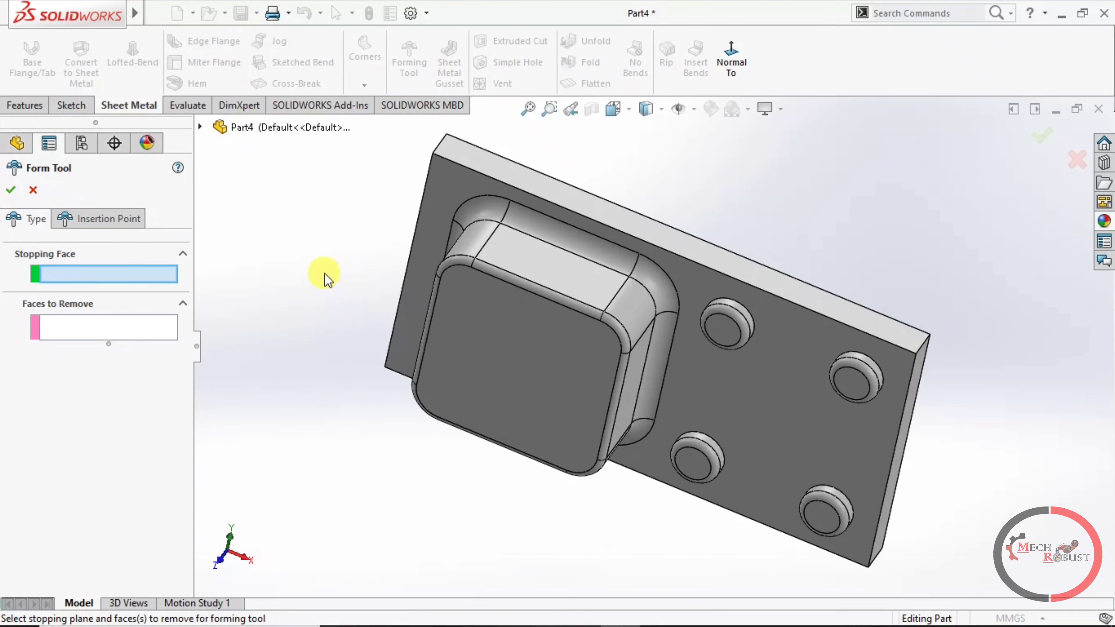
click(436, 188)
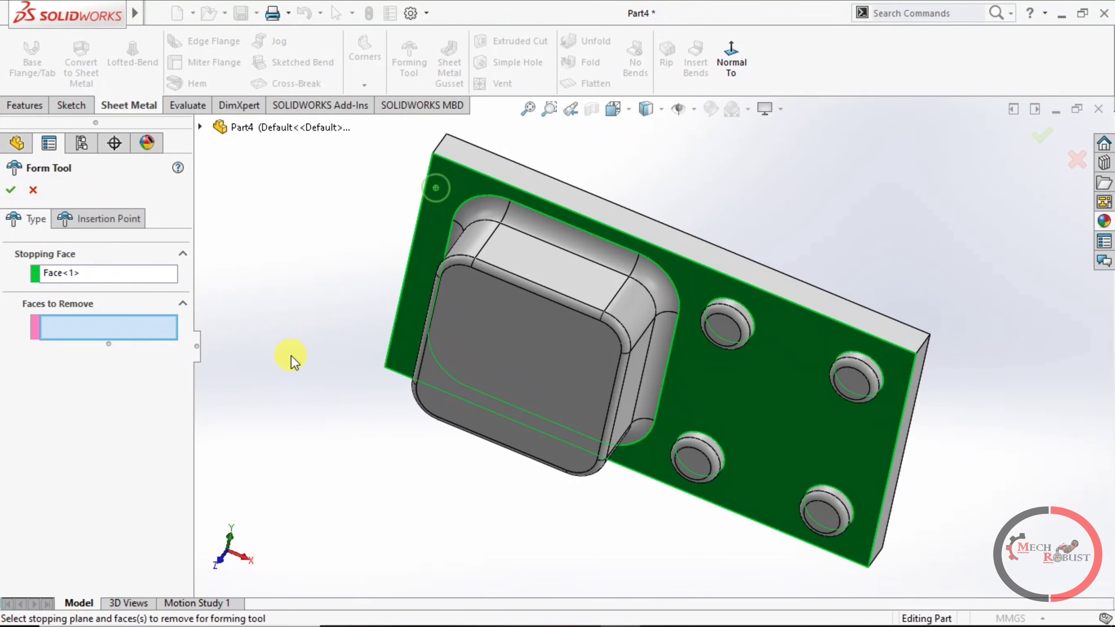
click(727, 328)
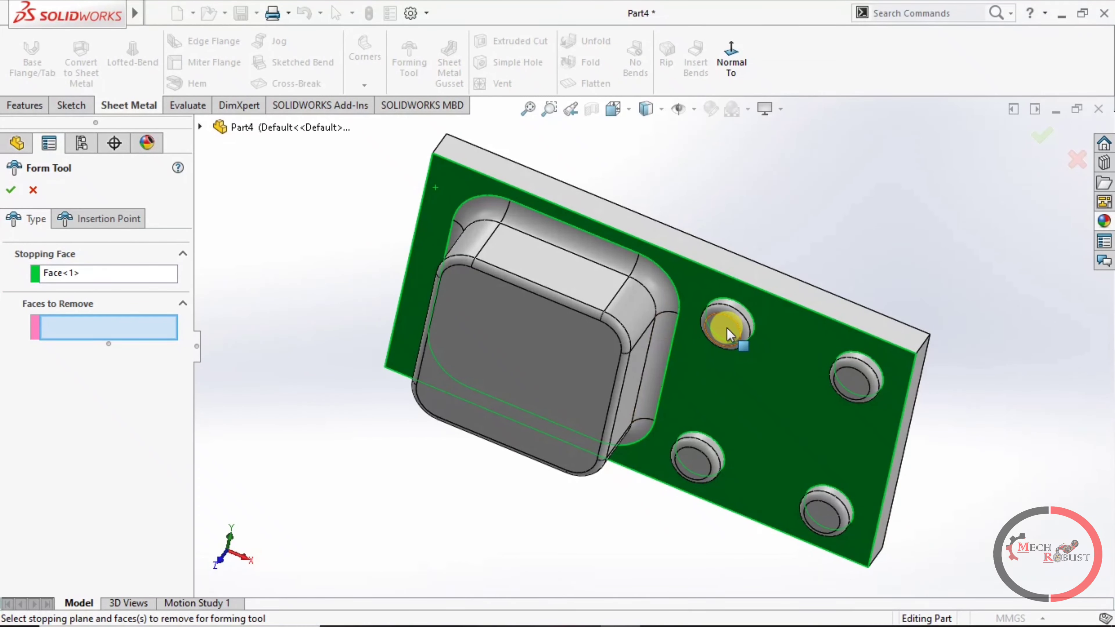
click(854, 376)
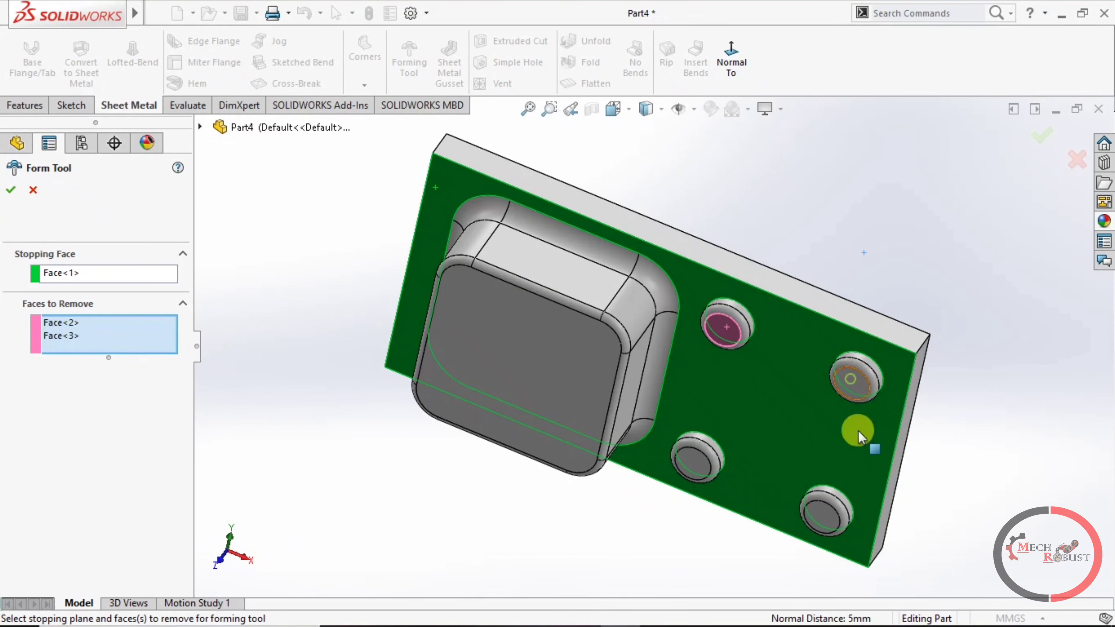
click(694, 457)
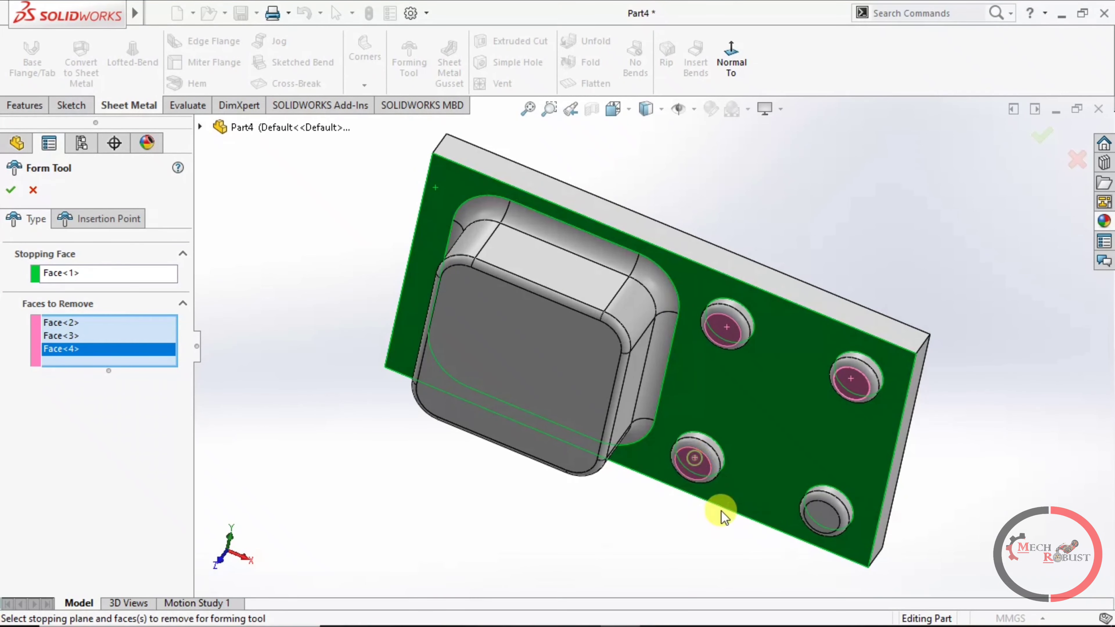
click(815, 508)
click(13, 190)
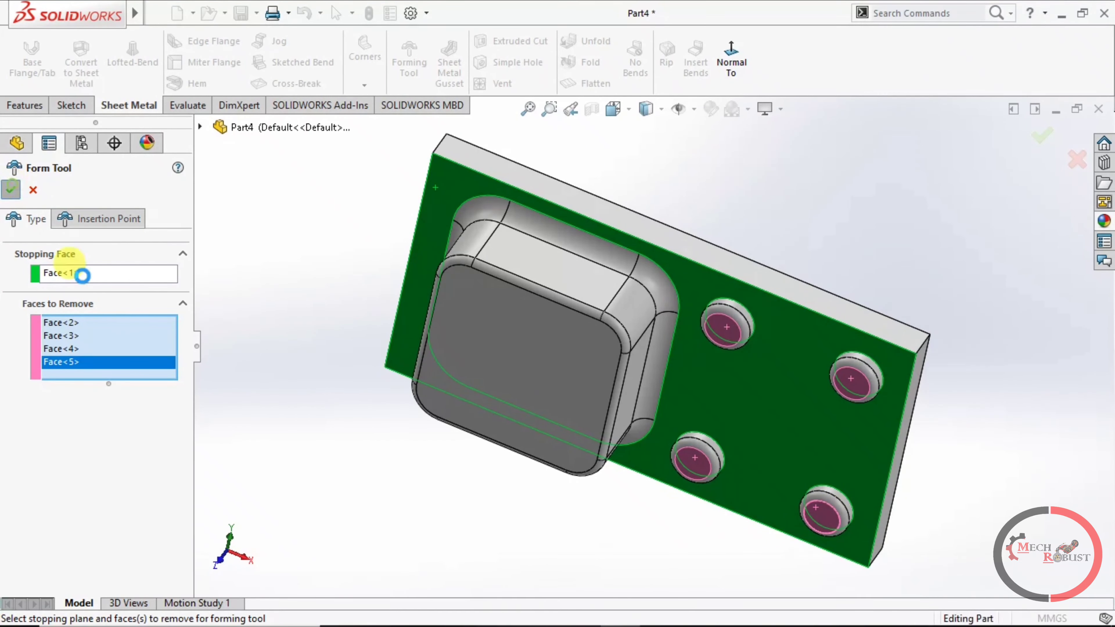
mouse_move(356, 431)
middle_down()
mouse_move(491, 316)
mouse_move(496, 378)
mouse_move(395, 453)
mouse_move(428, 428)
mouse_move(415, 505)
middle_up()
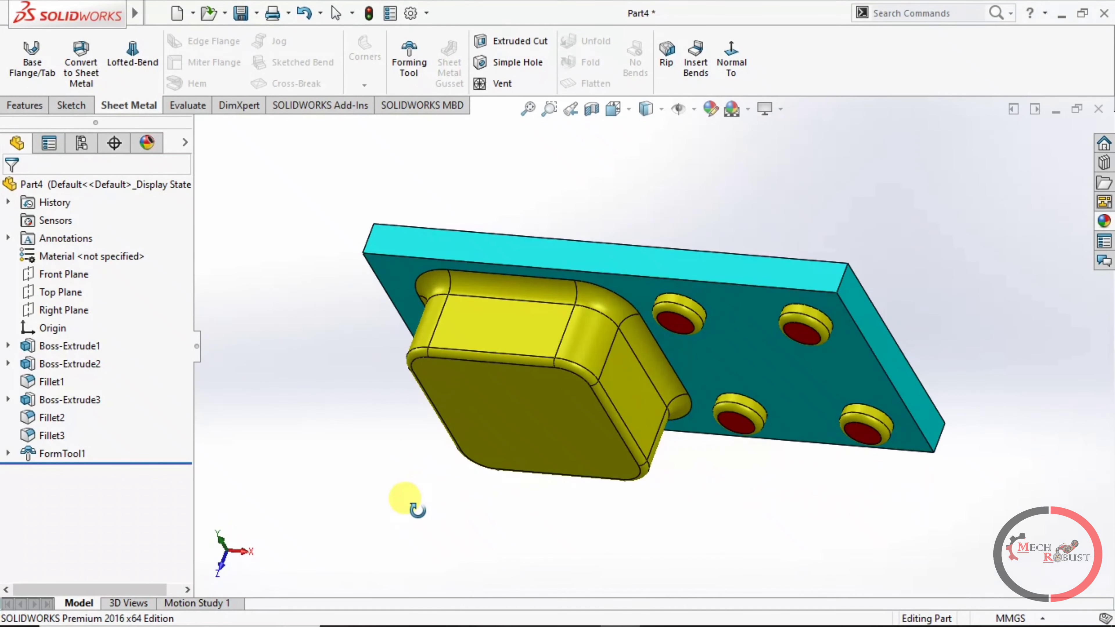
mouse_move(96, 14)
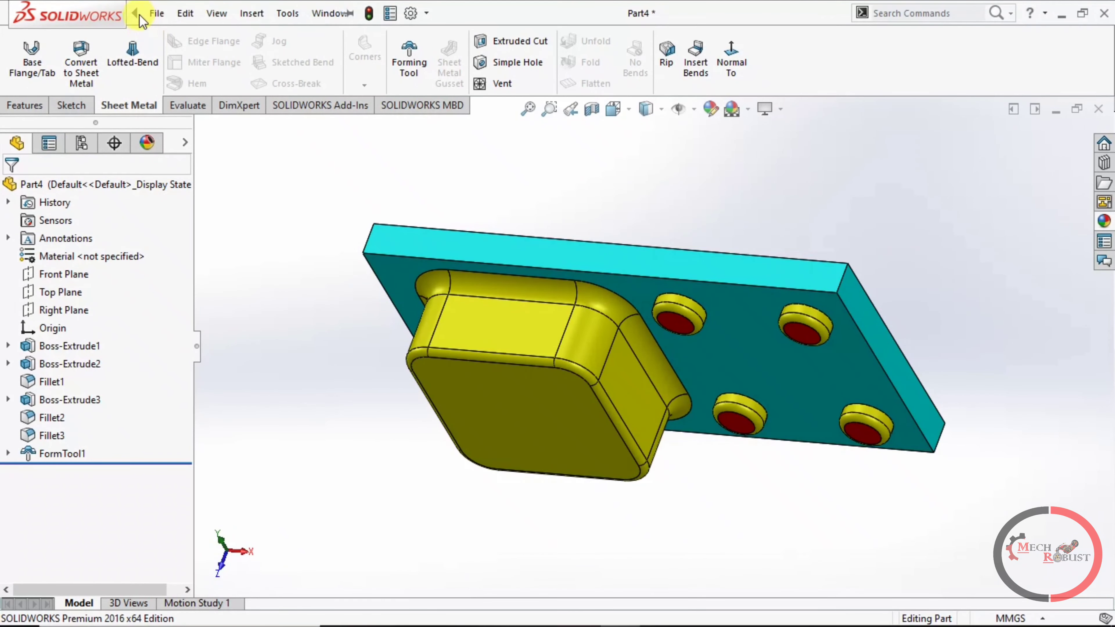
Step: Start Save As and browse through This PC and Local Disk (C:) into ProgramData
click(166, 20)
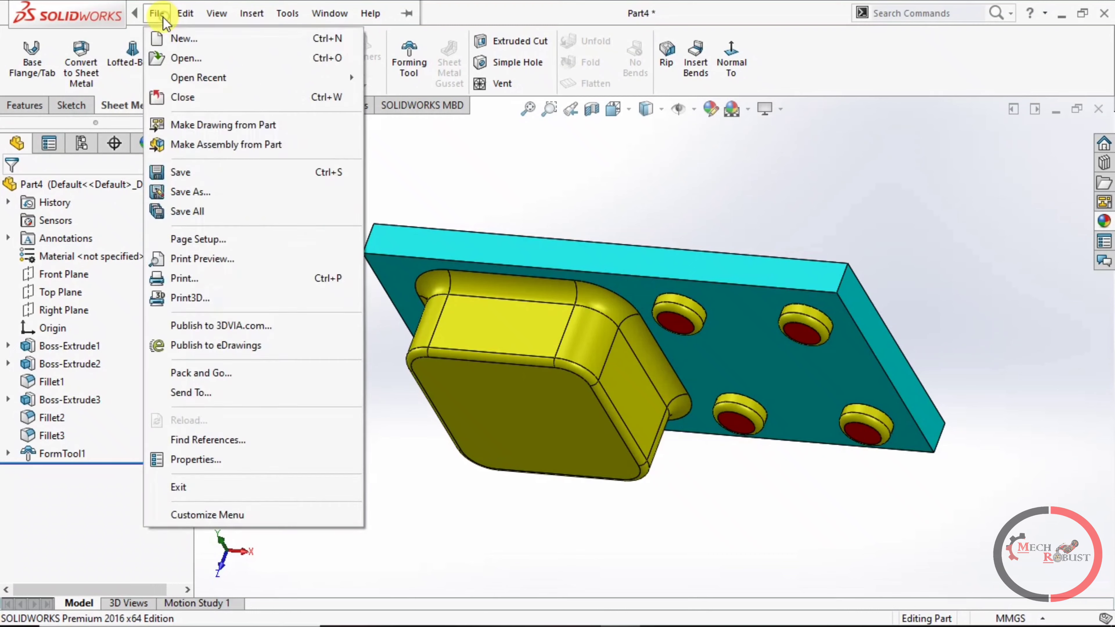
click(193, 172)
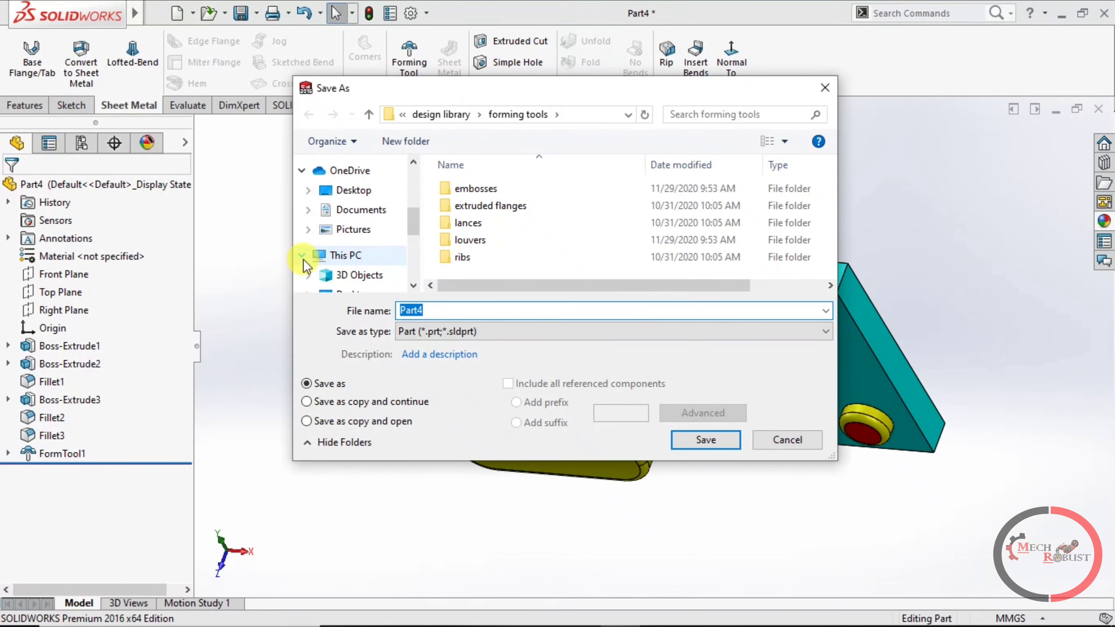
click(351, 259)
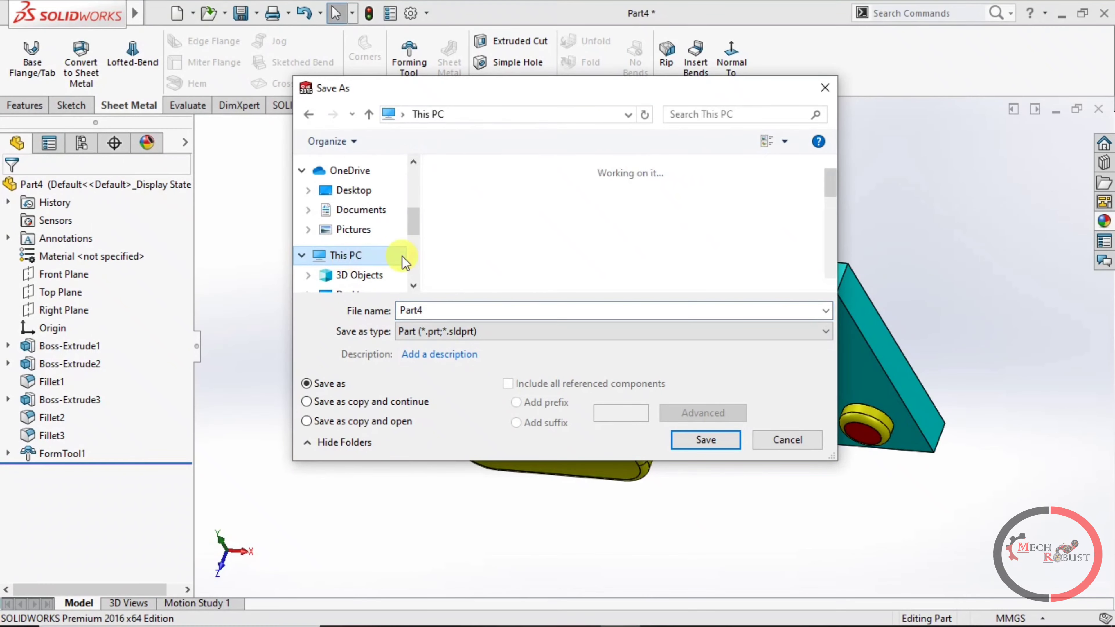
scroll(501, 251, down, 1)
scroll(483, 253, down, 4)
scroll(571, 262, down, 1)
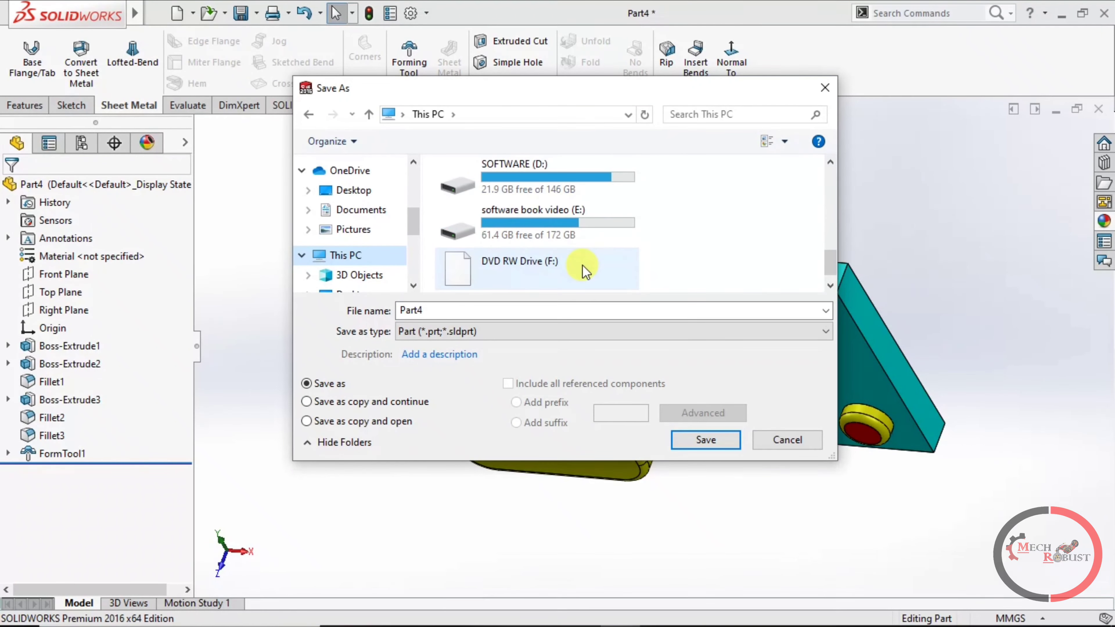
scroll(565, 222, up, 1)
double_click(545, 202)
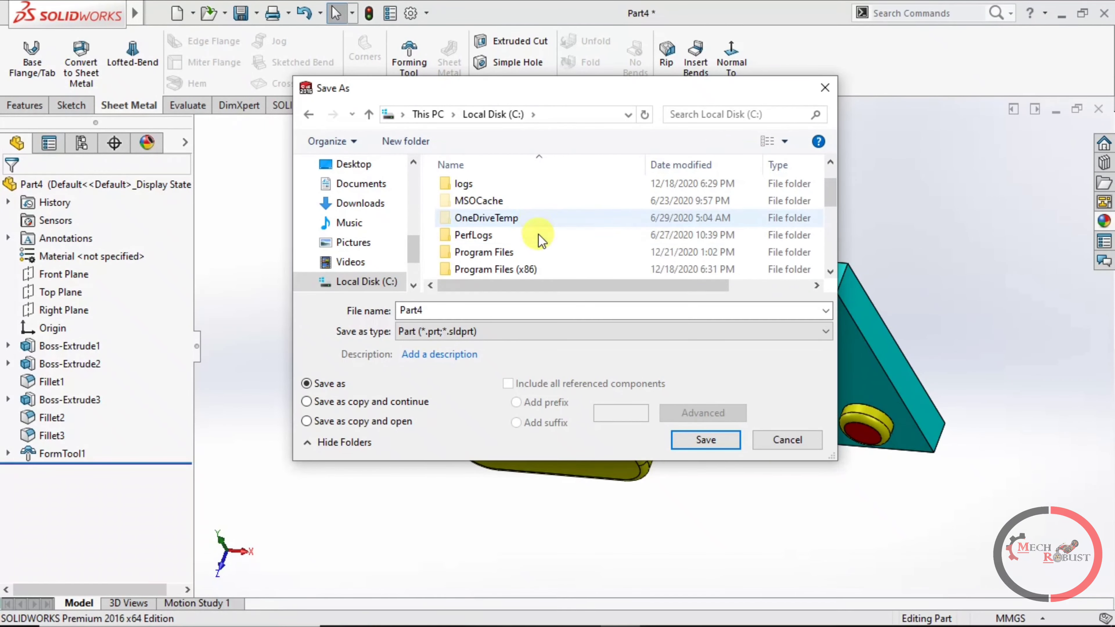
scroll(541, 239, down, 1)
scroll(540, 249, down, 1)
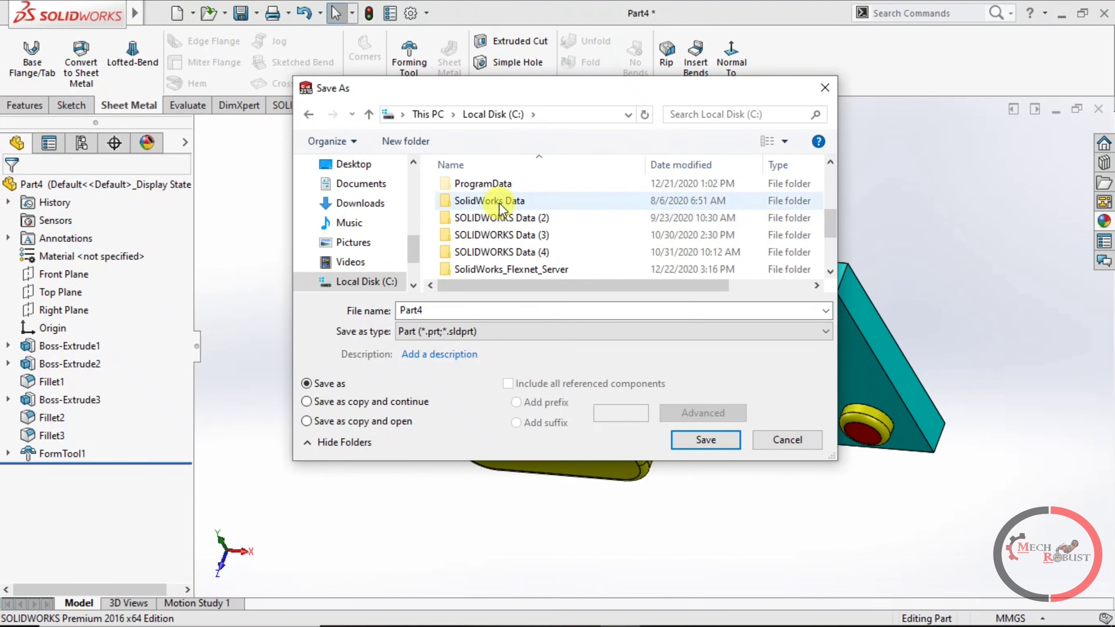
double_click(490, 185)
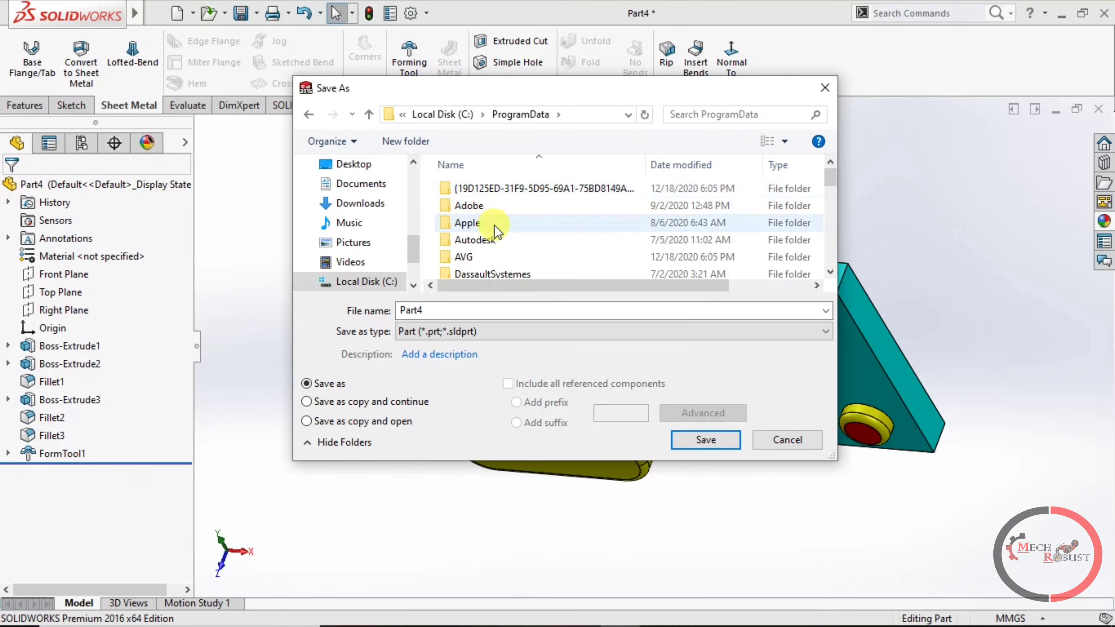
scroll(495, 230, down, 2)
scroll(495, 230, down, 1)
scroll(496, 231, down, 1)
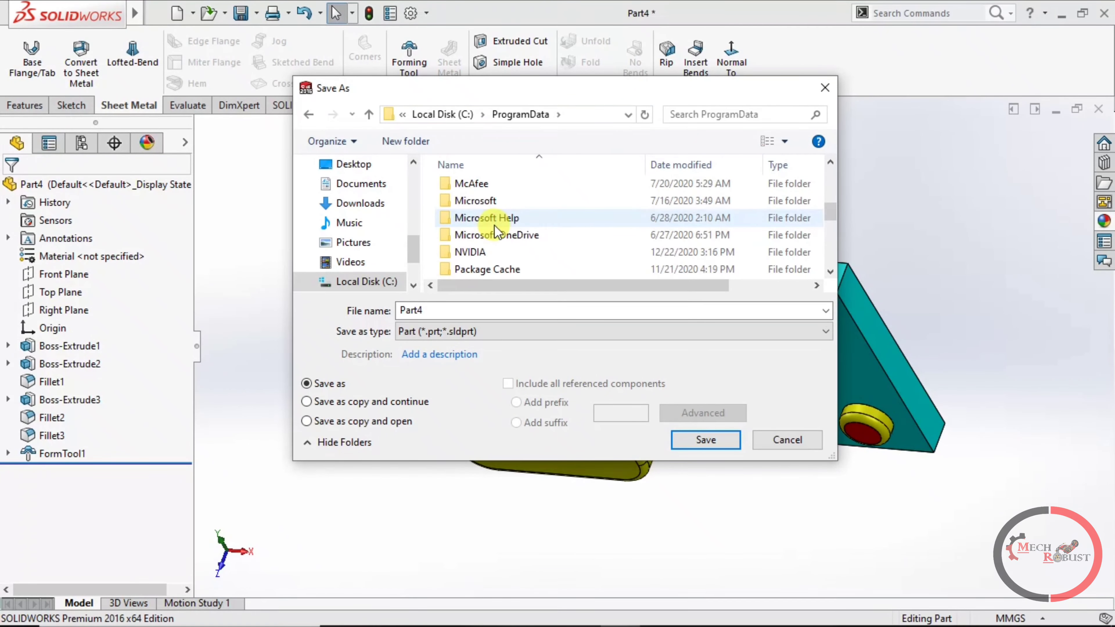
scroll(495, 230, down, 1)
scroll(495, 230, down, 1)
scroll(496, 232, down, 2)
scroll(496, 231, down, 1)
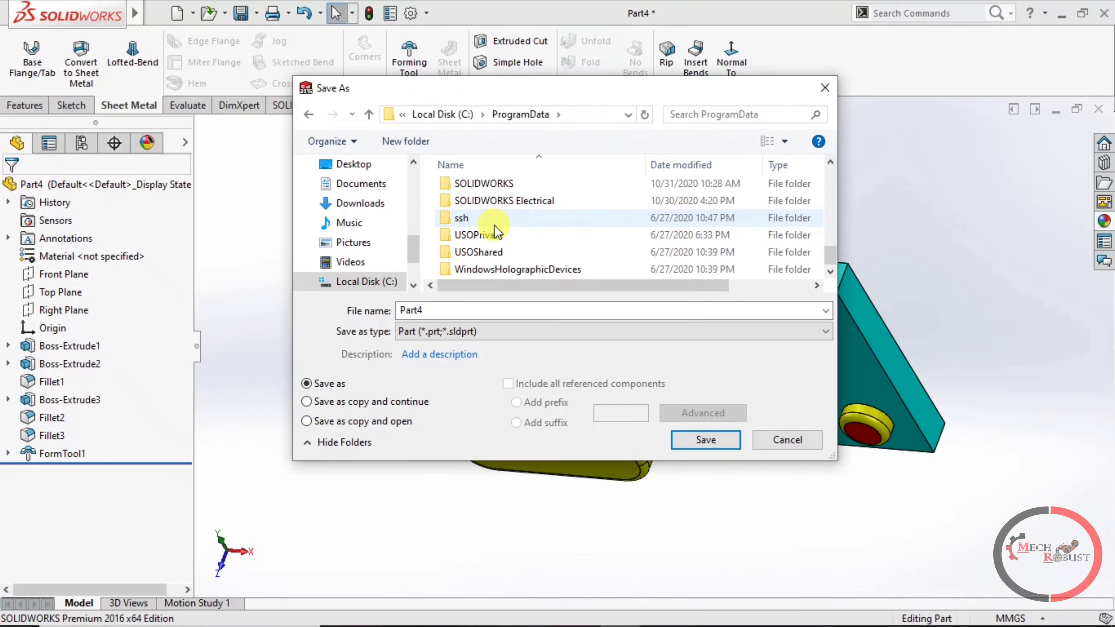
scroll(496, 231, up, 1)
Step: Save the part as forming tool 1 in SOLIDWORKS\SOLIDWORKS 2016\design library\forming tools
double_click(496, 235)
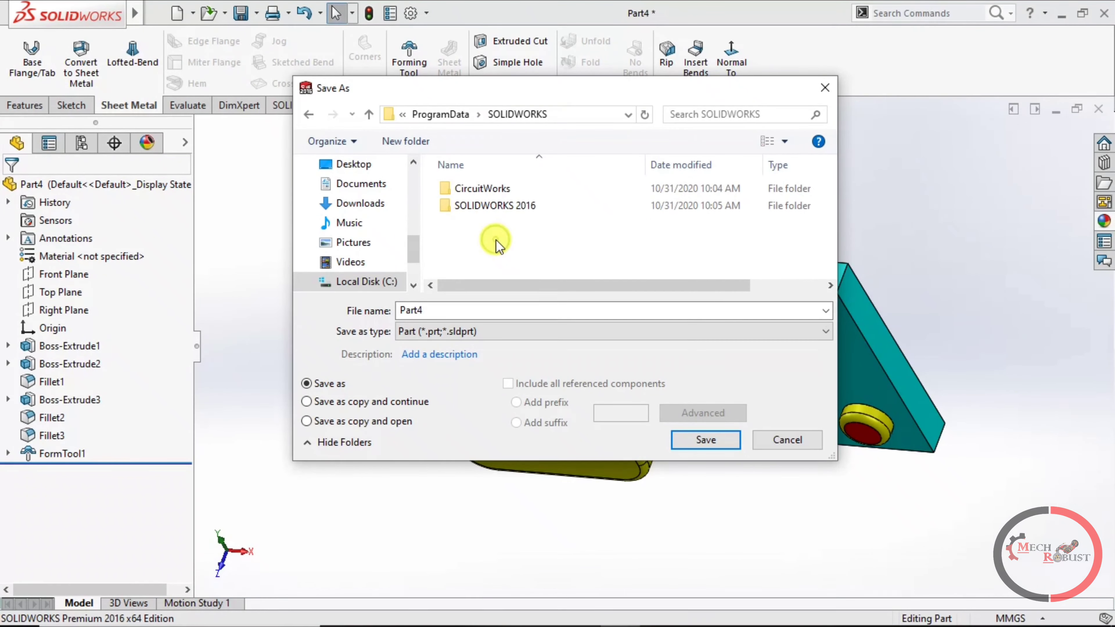
double_click(505, 209)
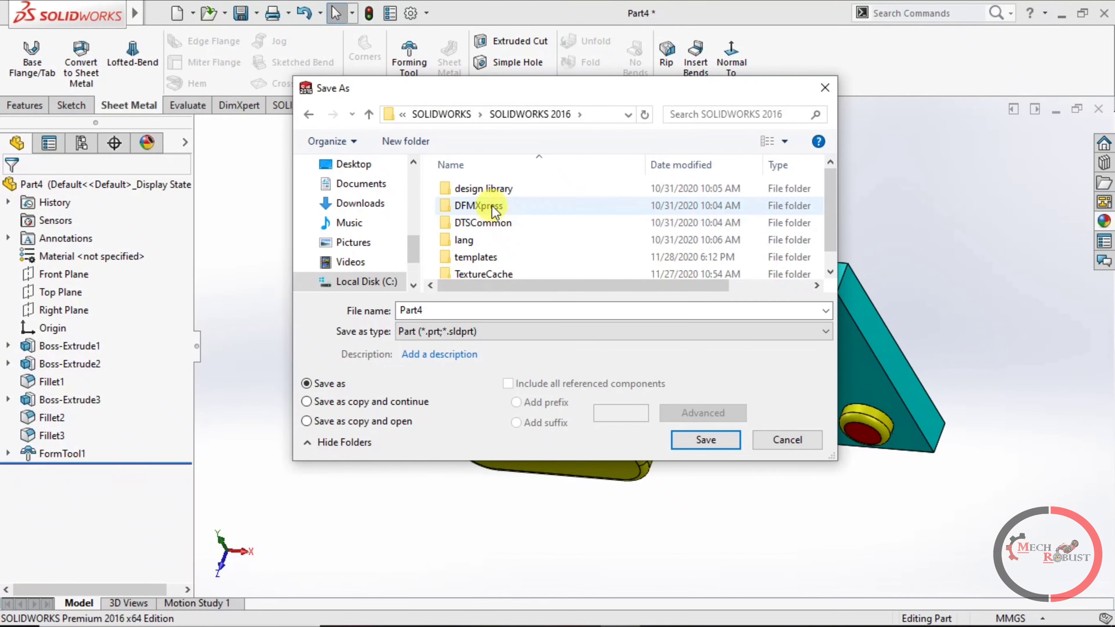
click(496, 194)
double_click(495, 195)
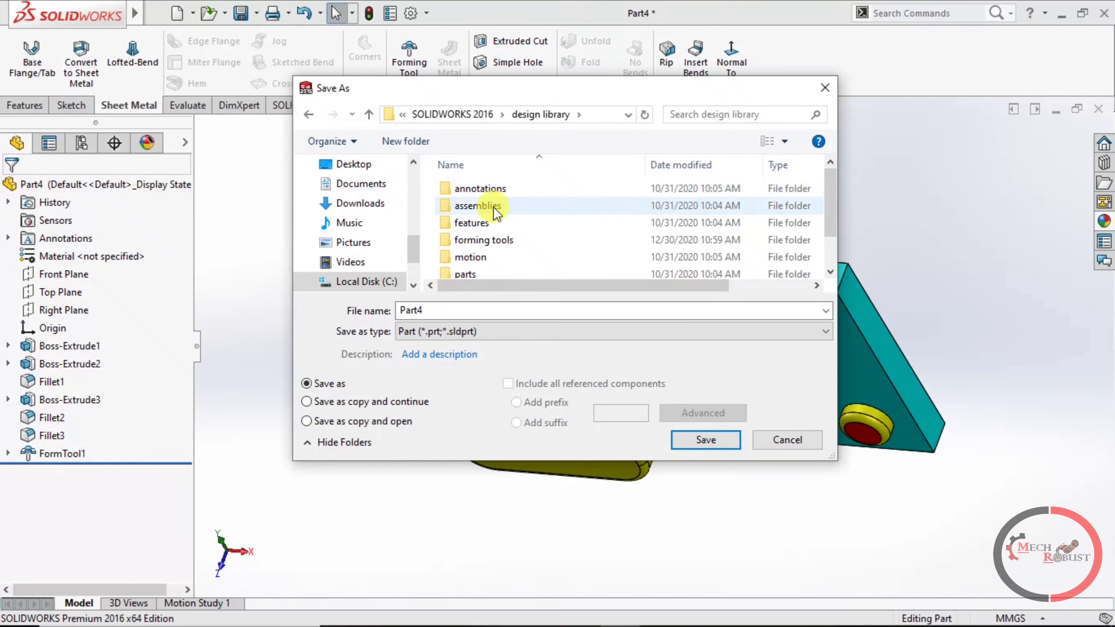
click(503, 241)
double_click(502, 242)
text(forming tool 1)
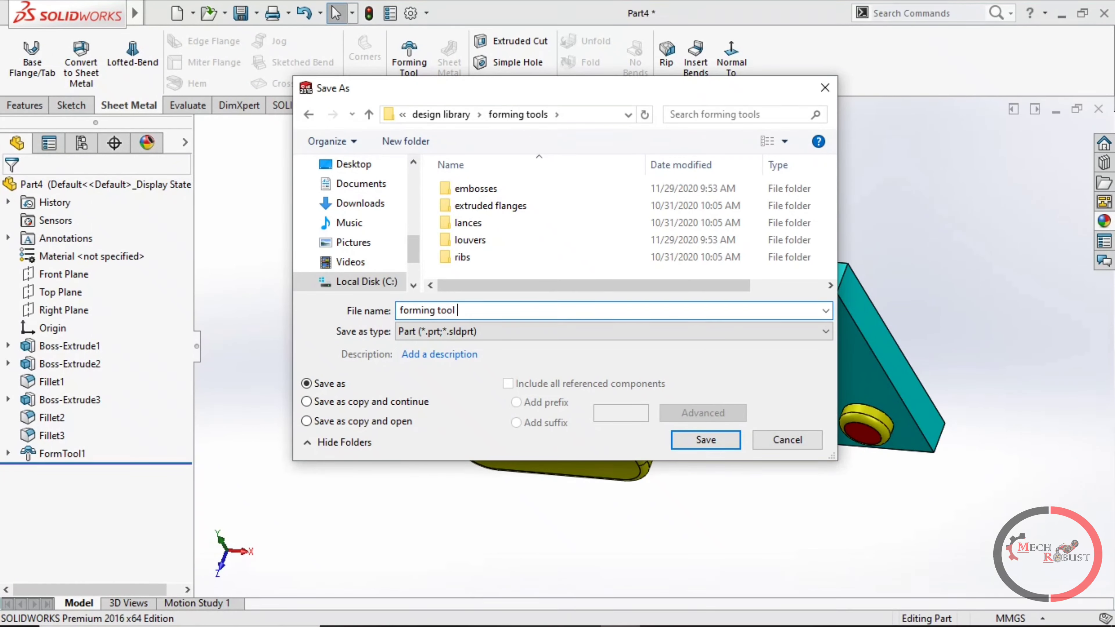
click(706, 441)
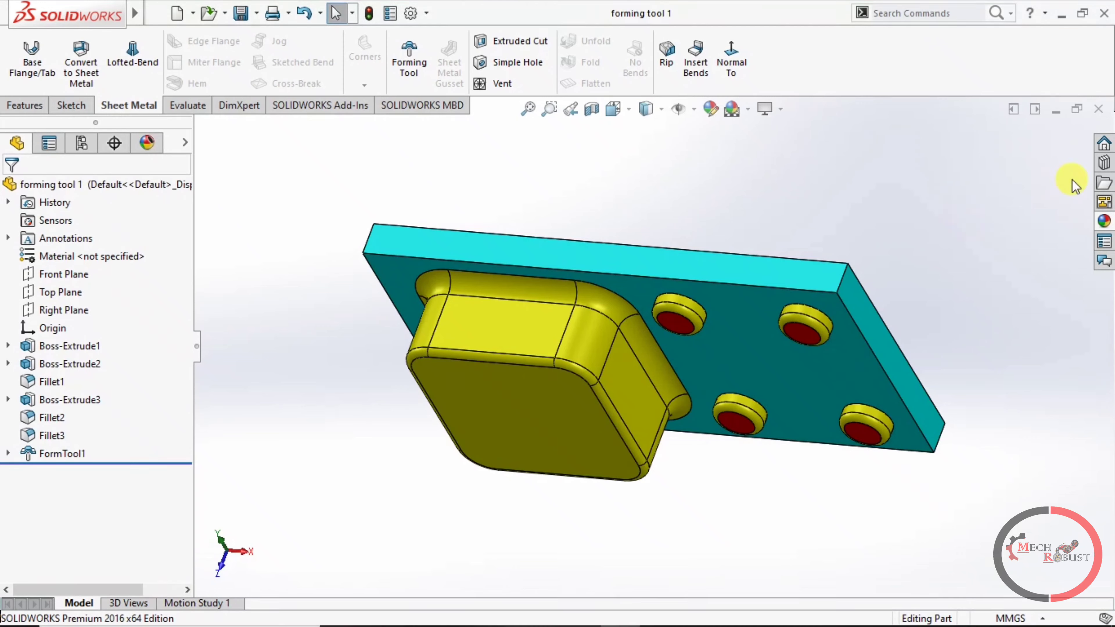
Step: Check that forming tool 1 appears in the Design Library's forming tools folder, then close the part
click(1104, 182)
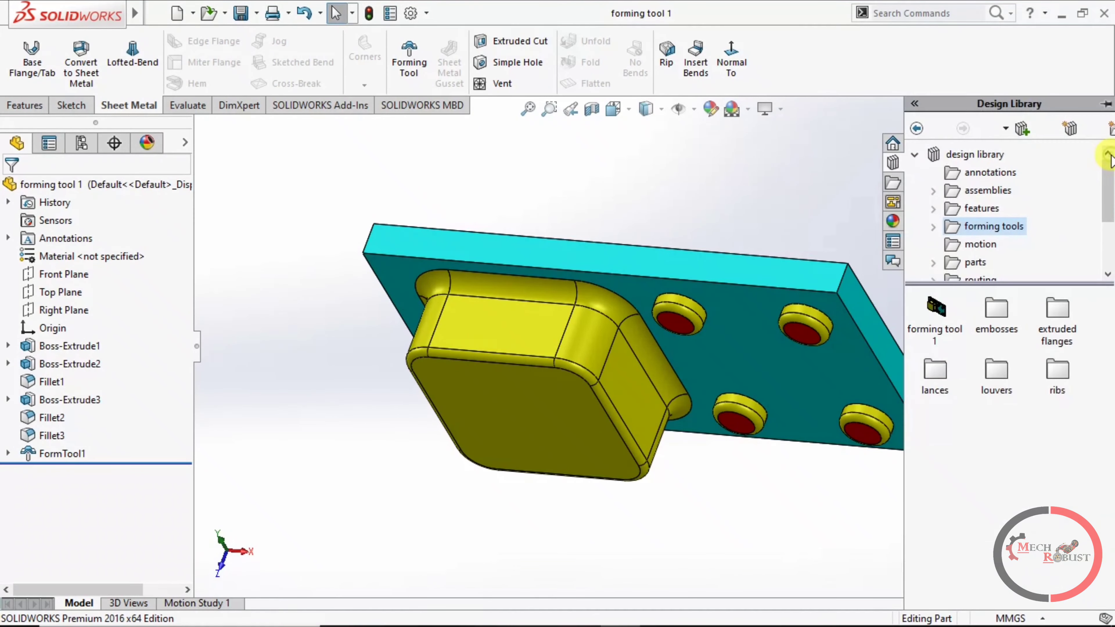
click(960, 159)
click(915, 155)
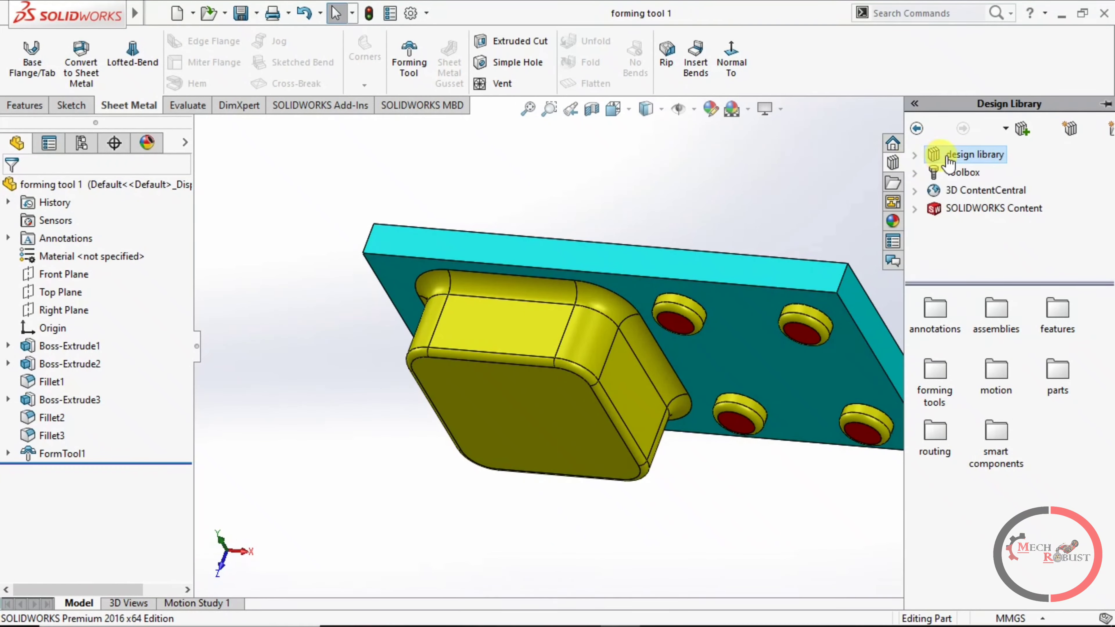
click(918, 156)
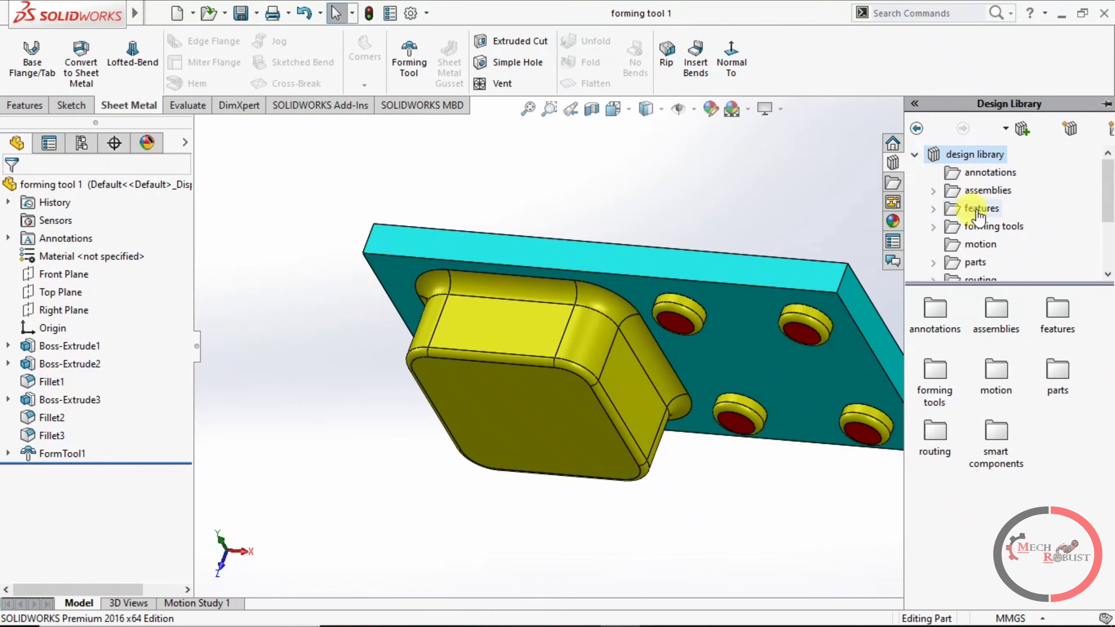
click(979, 229)
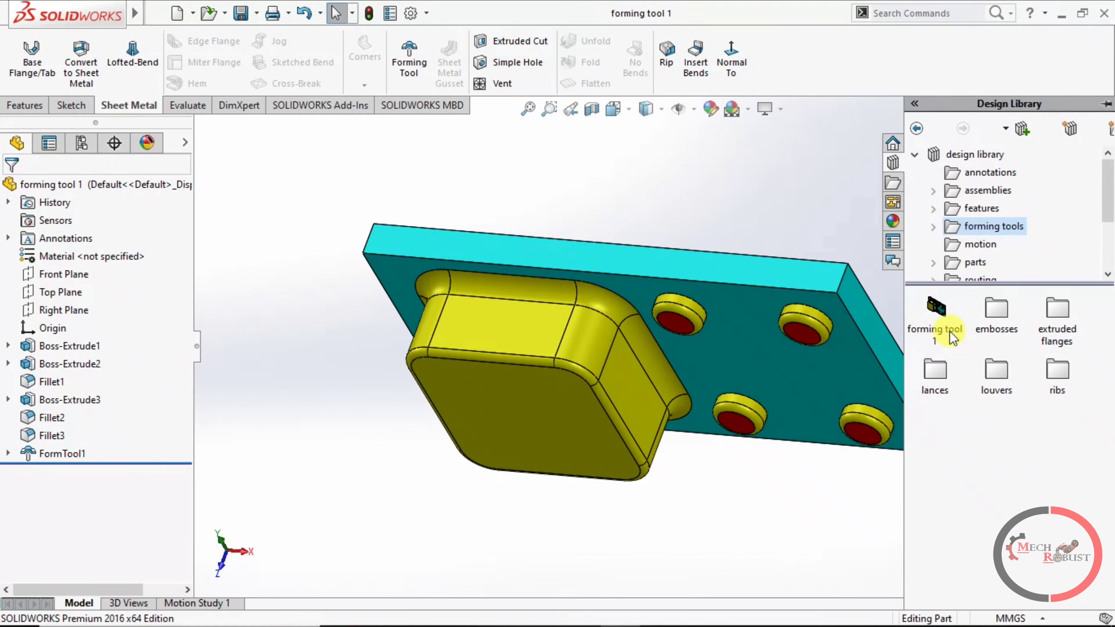
click(813, 161)
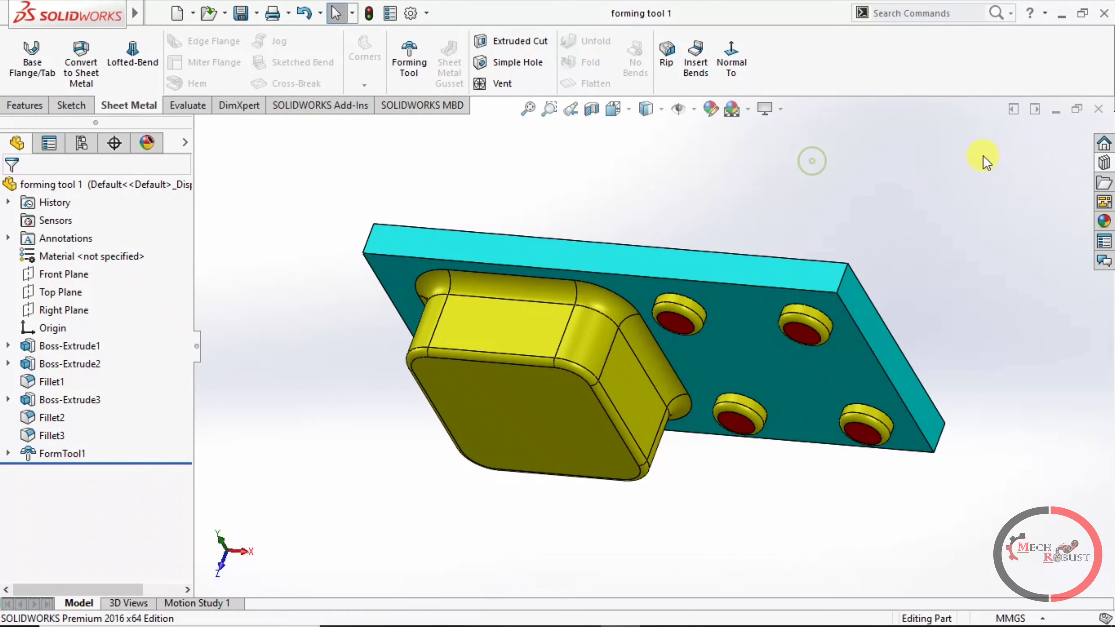
click(1098, 110)
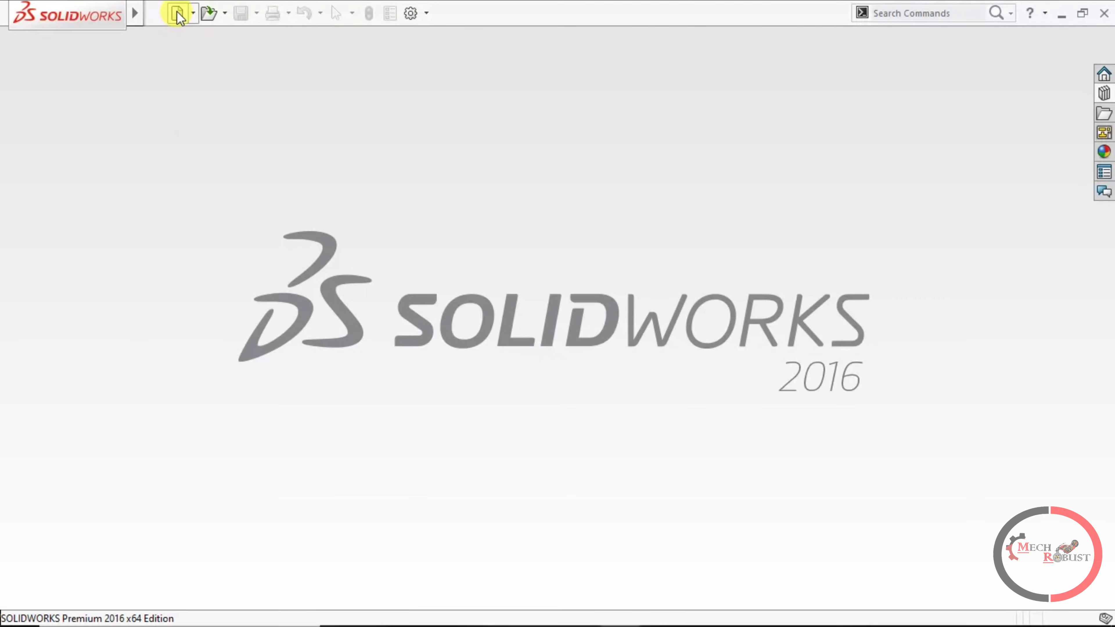
Step: Create a new part and start a sketch on the Front Plane
click(178, 14)
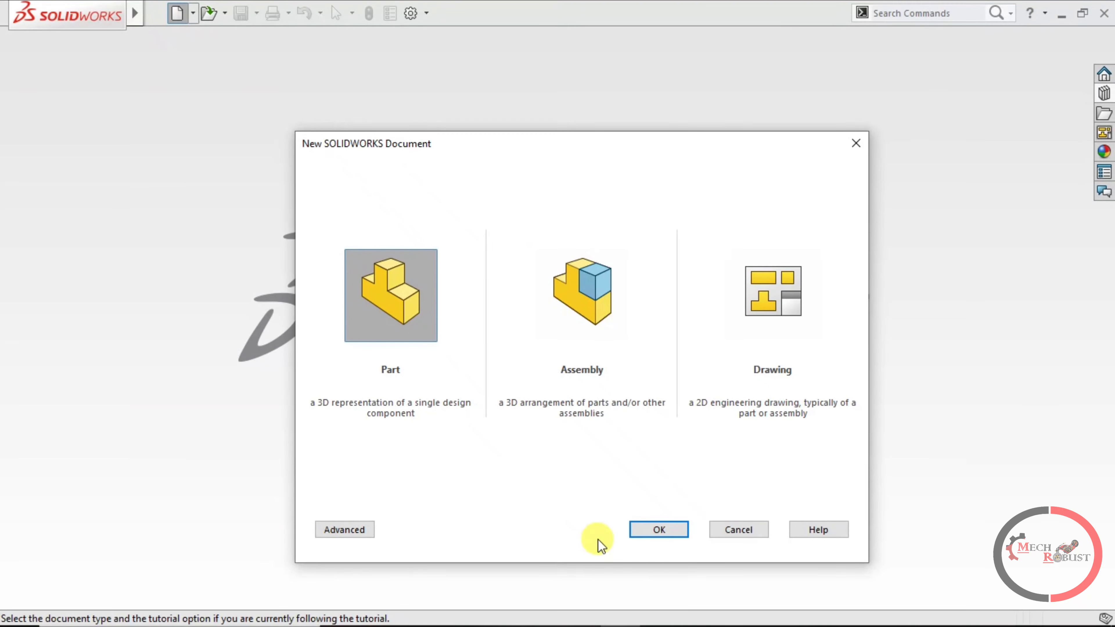
click(641, 529)
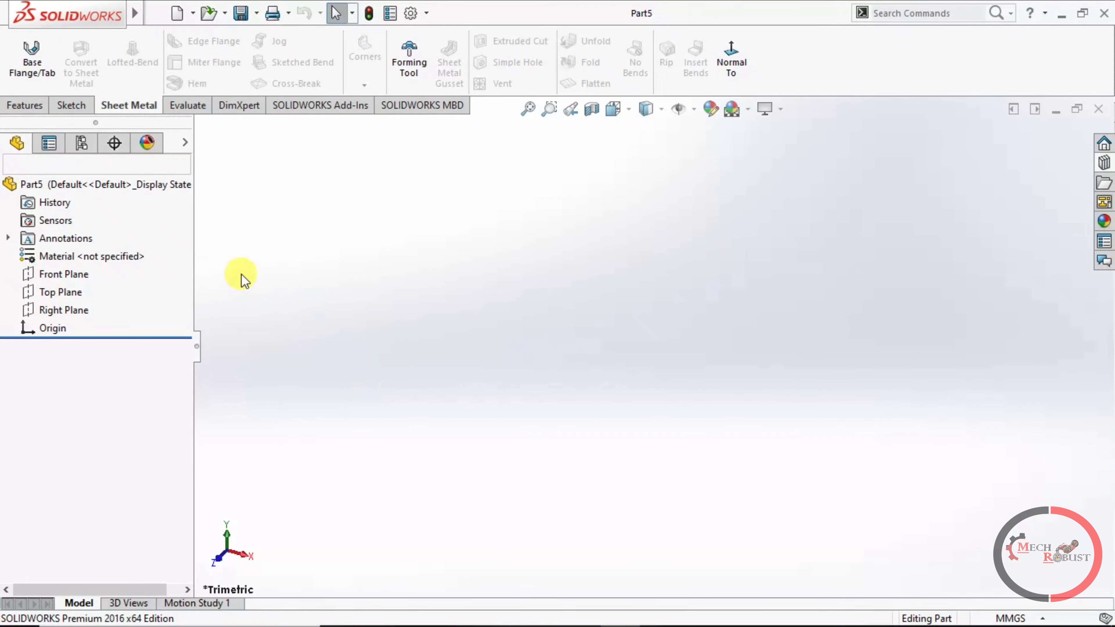
click(62, 274)
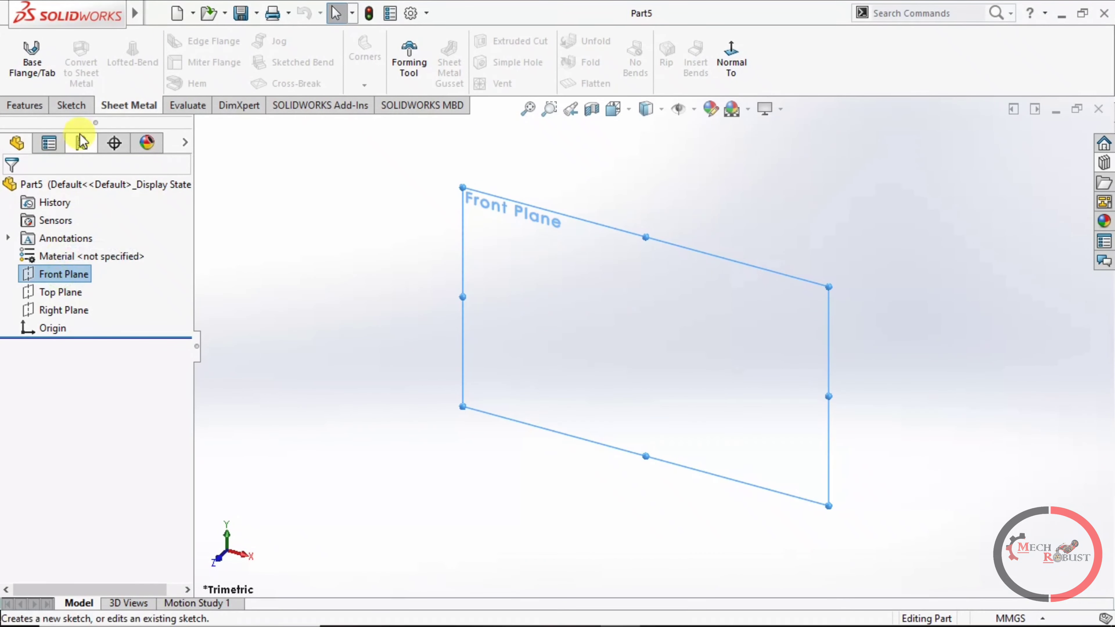
click(71, 105)
click(21, 54)
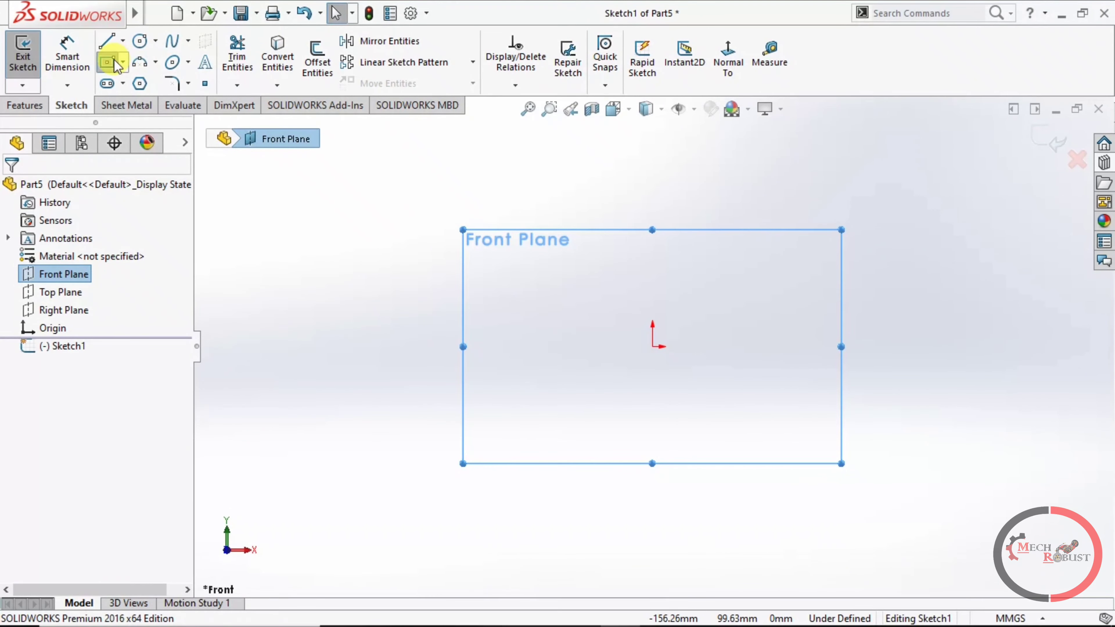
Step: Draw a center rectangle at the origin and dimension it 150 wide by 80 high
click(653, 346)
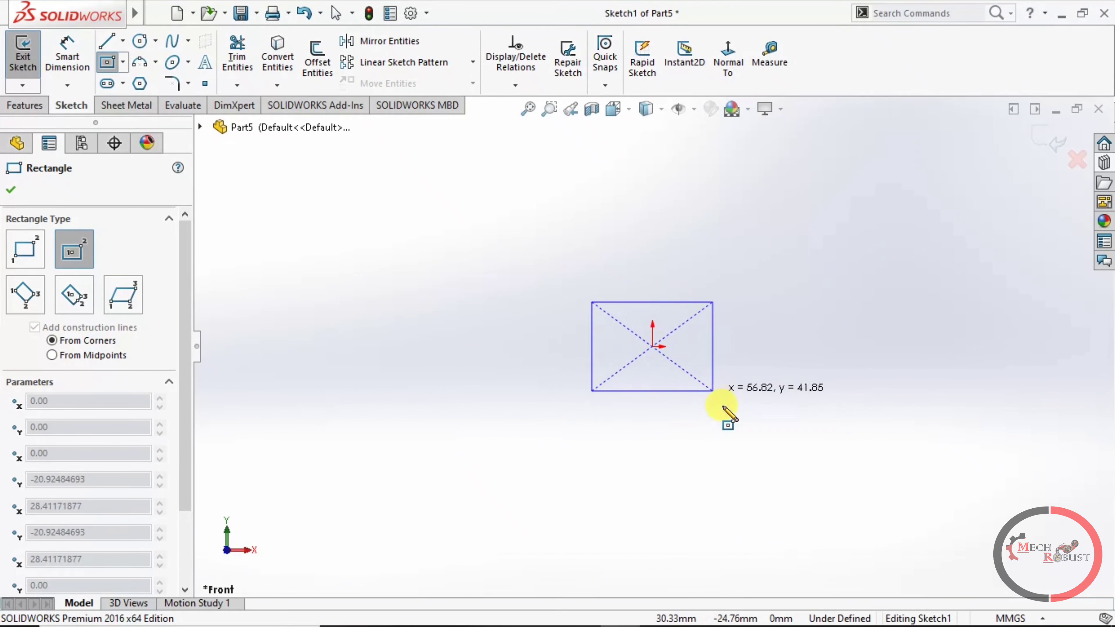
click(761, 422)
click(67, 53)
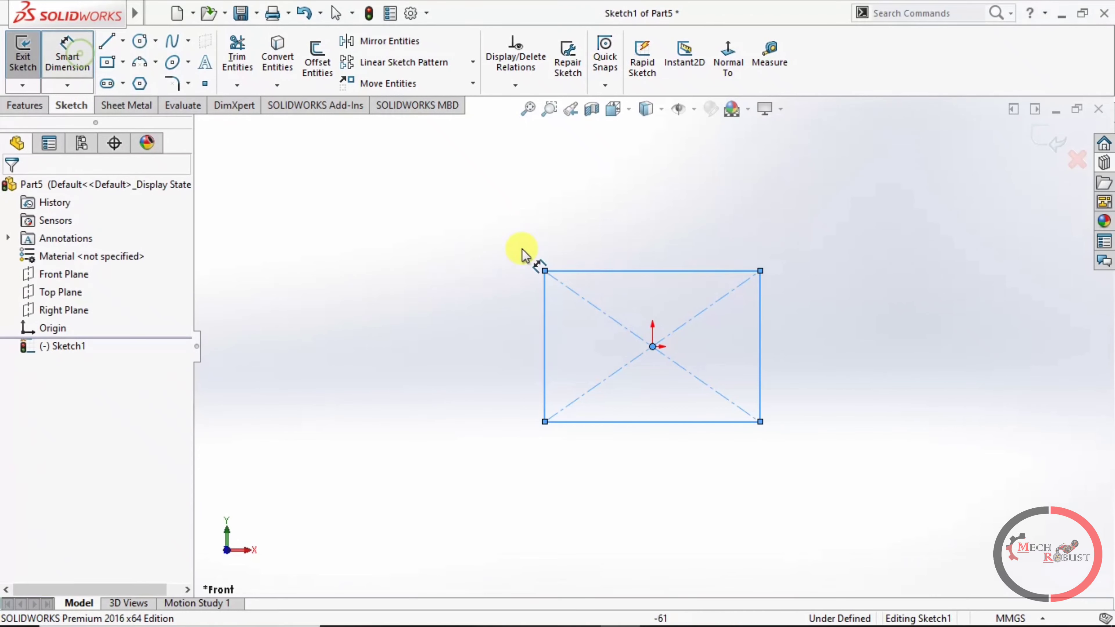
click(563, 272)
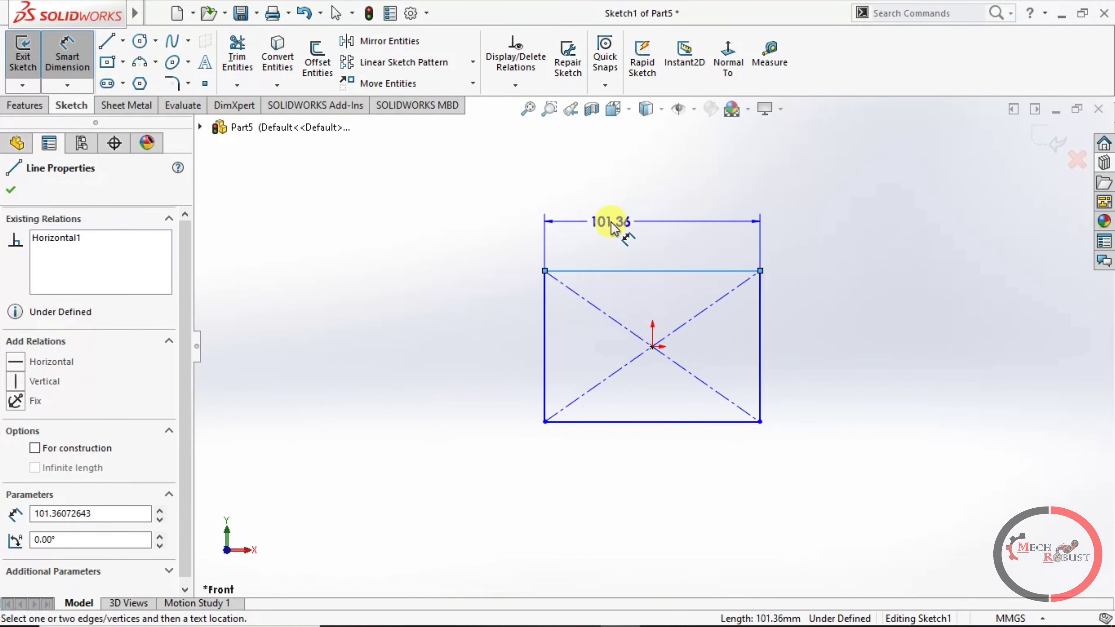
click(611, 221)
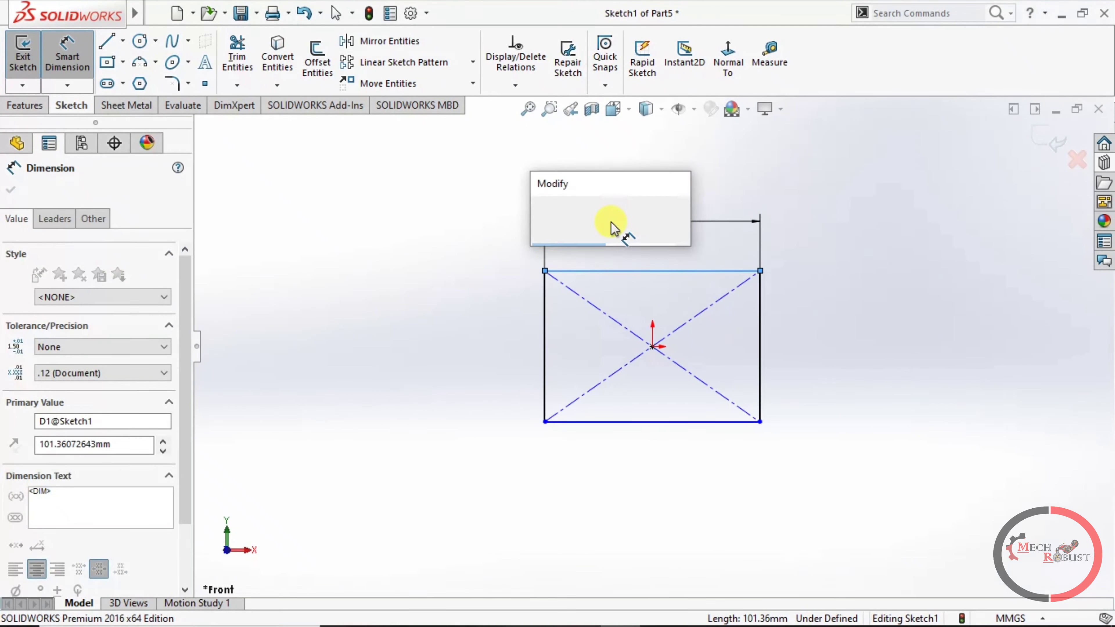
text(150)
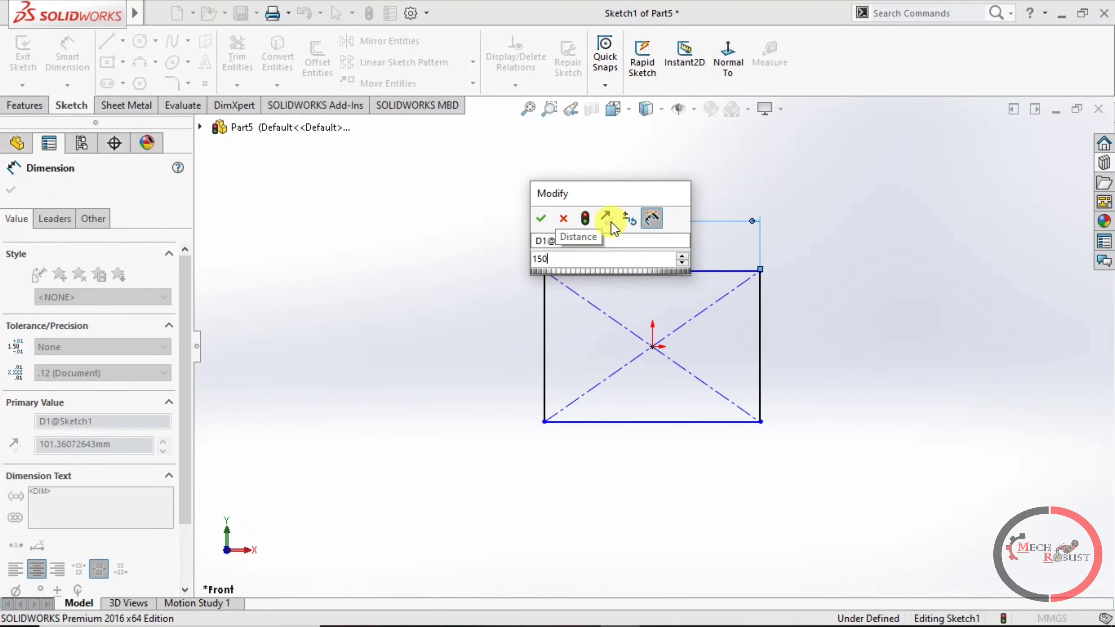
key(Return)
click(483, 359)
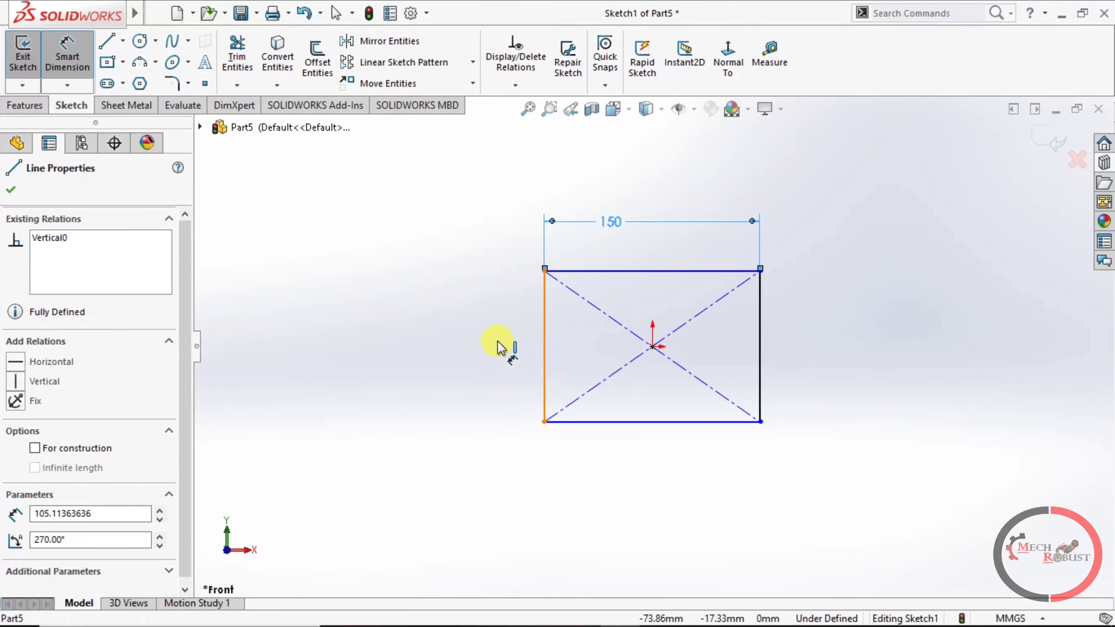
click(498, 341)
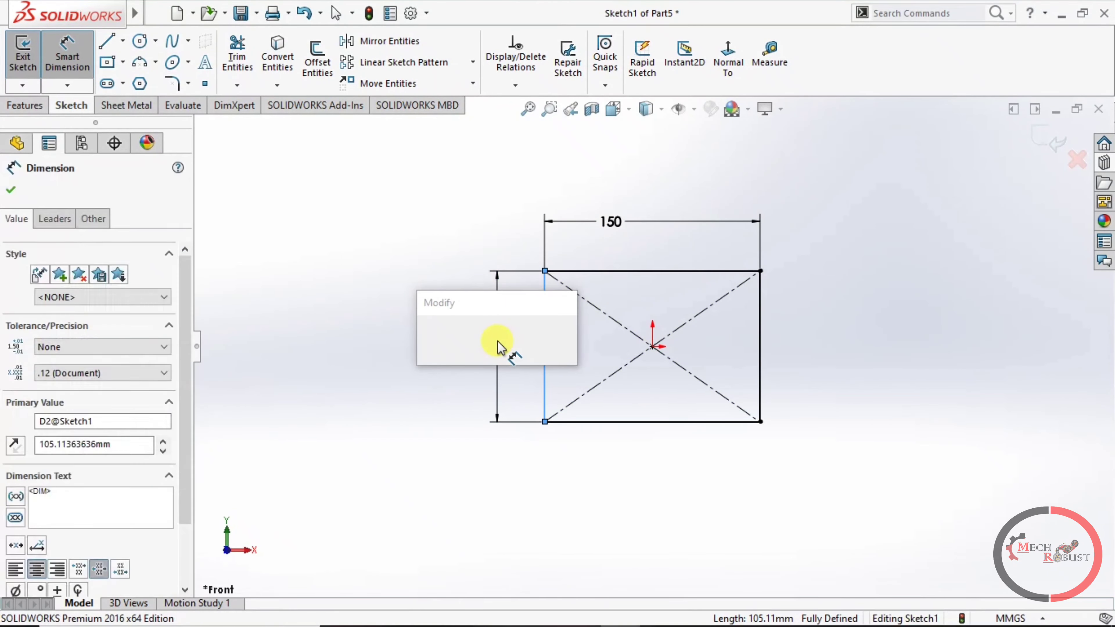
key(Return)
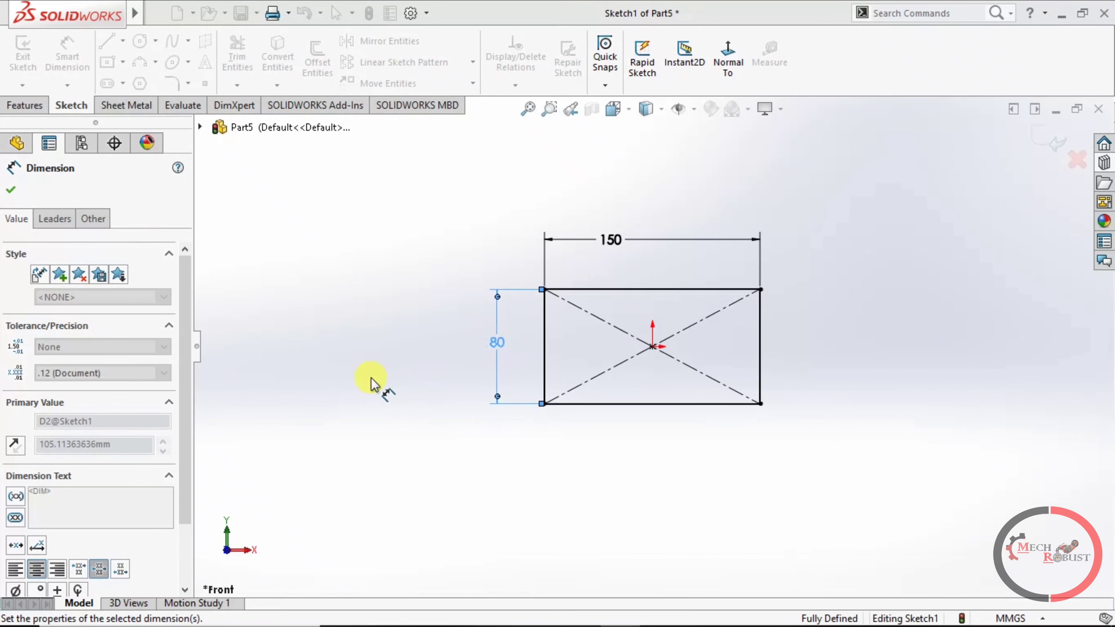
click(373, 381)
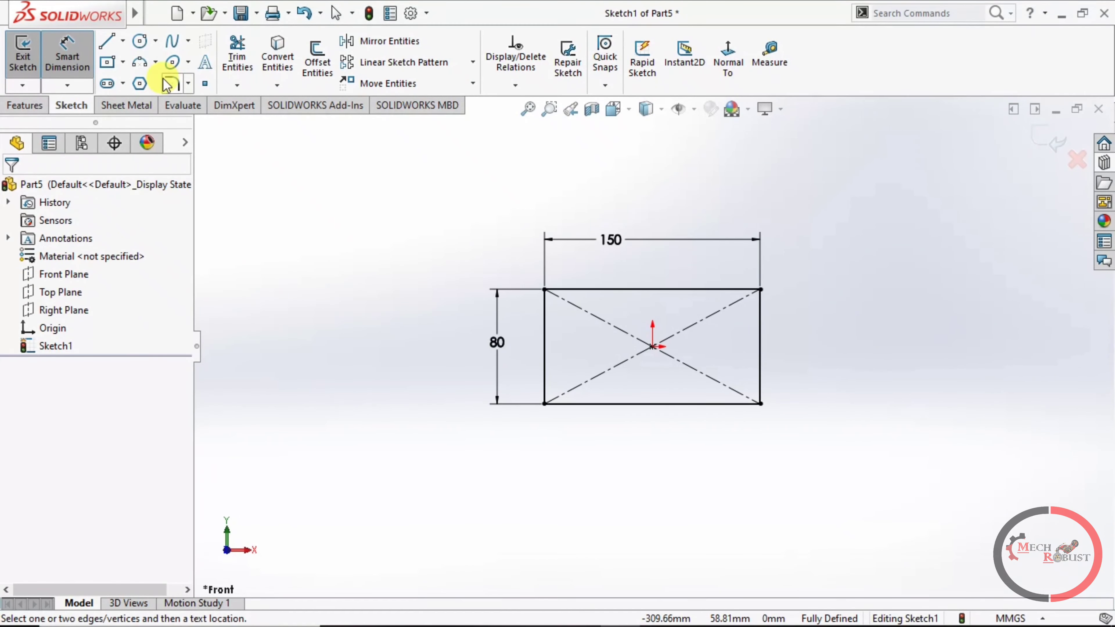
Step: Round all four rectangle corners with R10 sketch fillets and exit the sketch
click(172, 83)
click(545, 291)
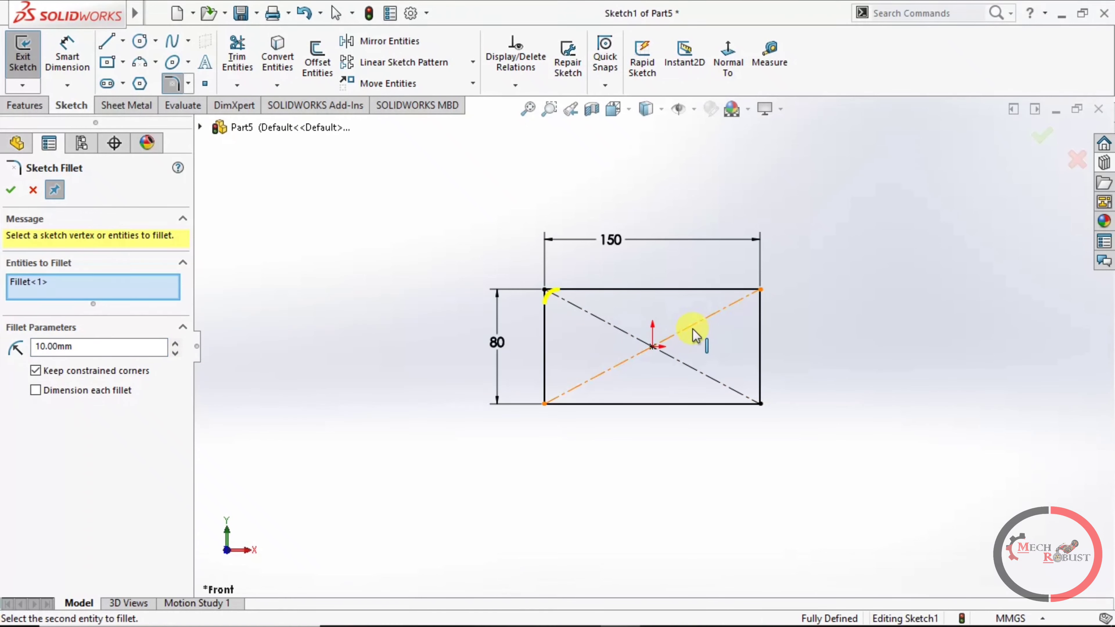
click(761, 290)
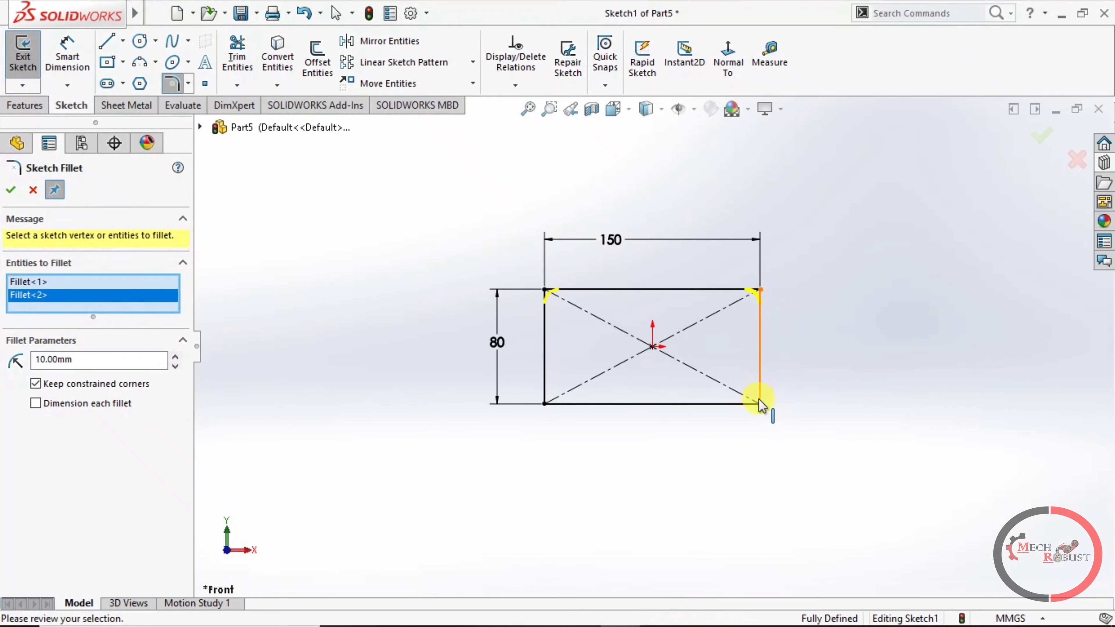
click(760, 404)
click(760, 403)
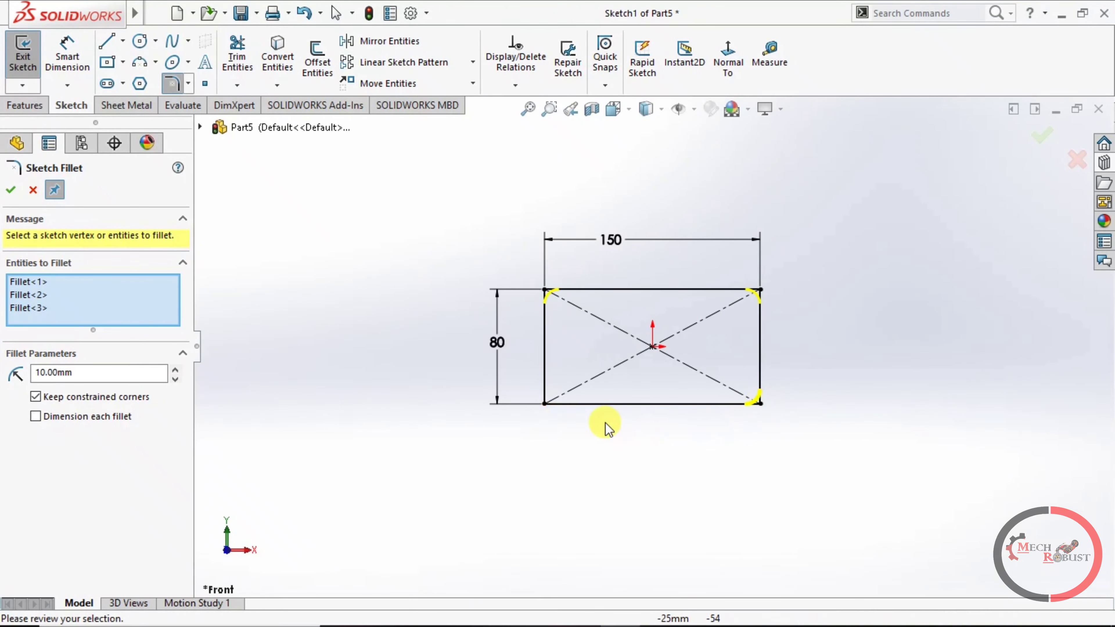
click(545, 403)
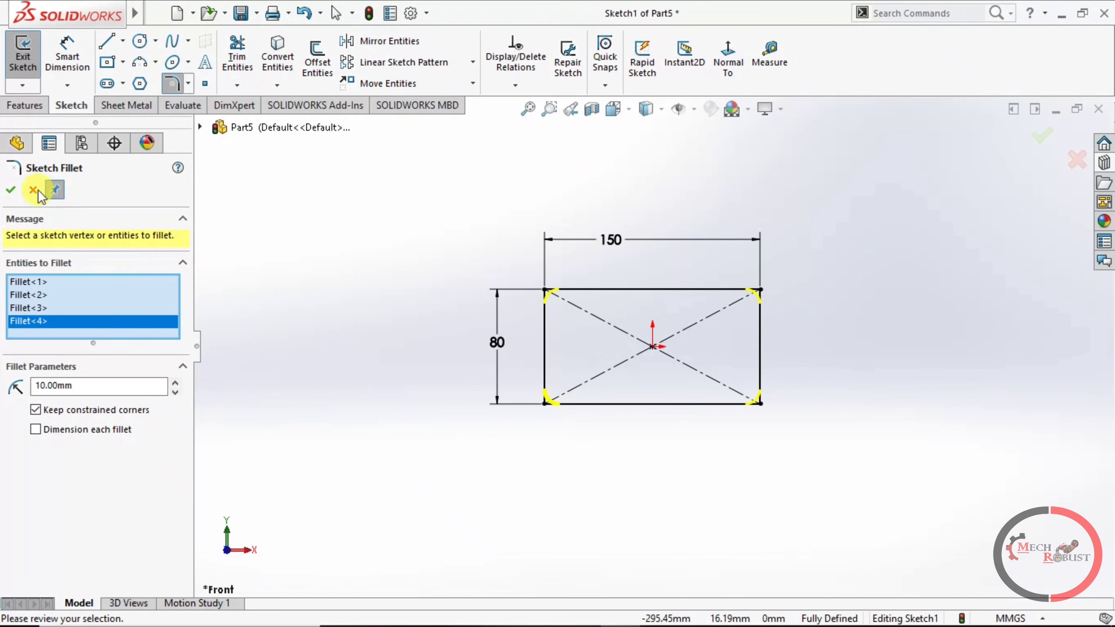
click(11, 190)
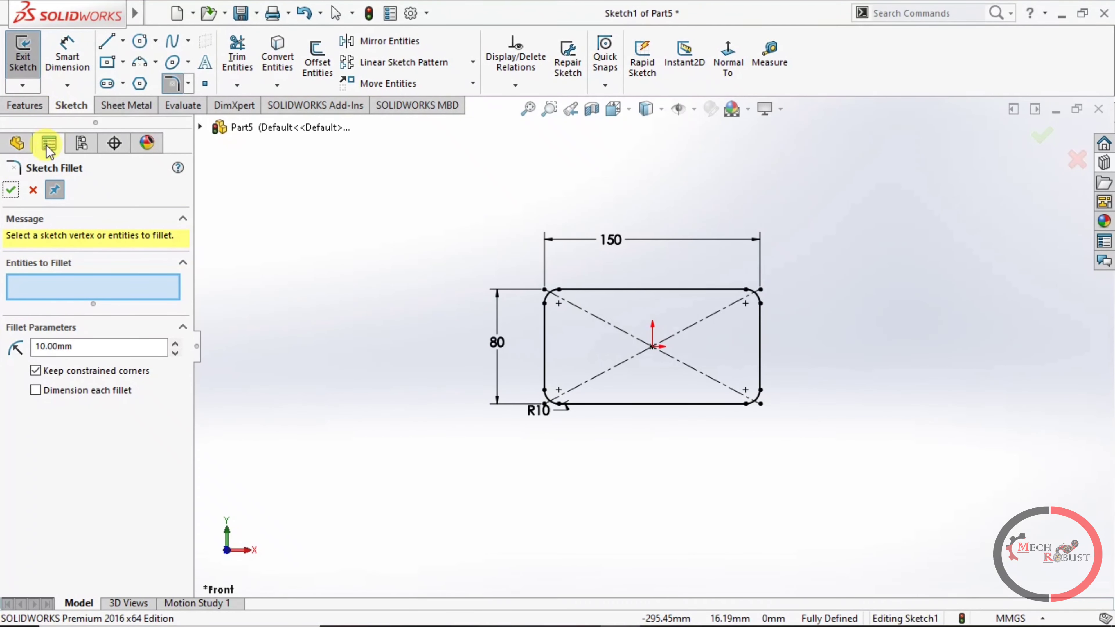
click(20, 58)
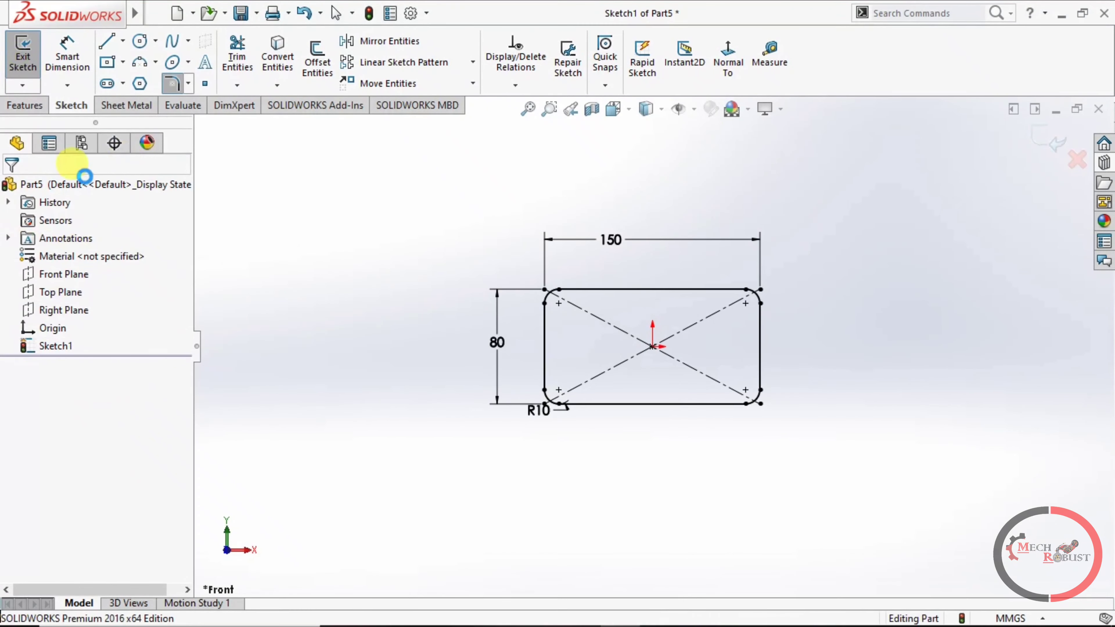
click(119, 108)
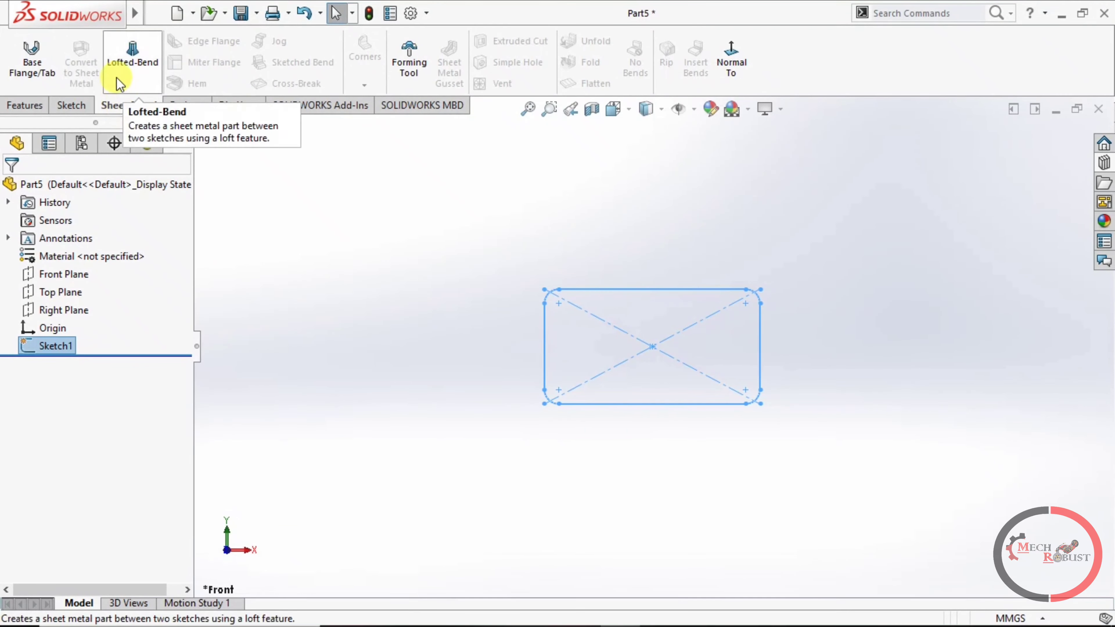
Step: Create a 1.50 mm Base-Flange1 from Sketch1 with K-Factor 0.5, then drag white high gloss plastic toward it
click(32, 57)
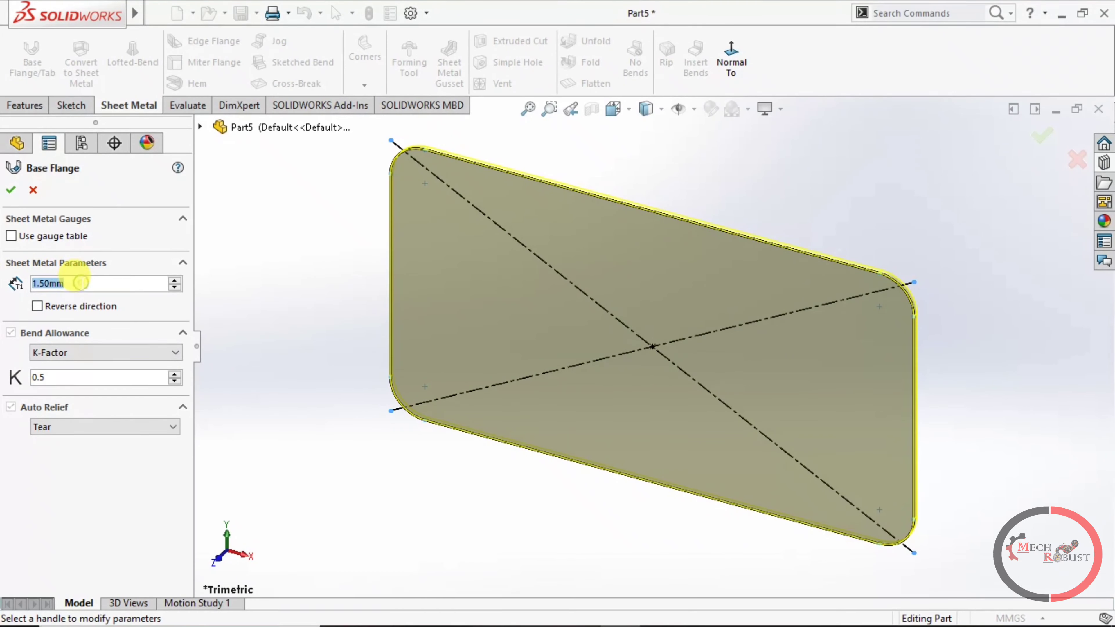
click(11, 192)
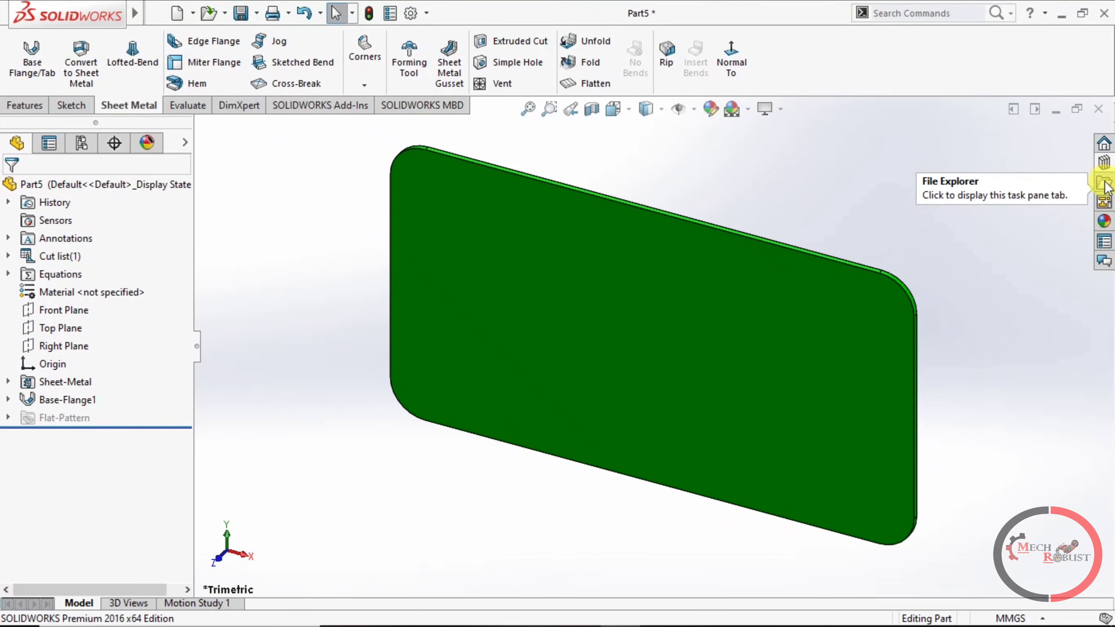
click(1105, 221)
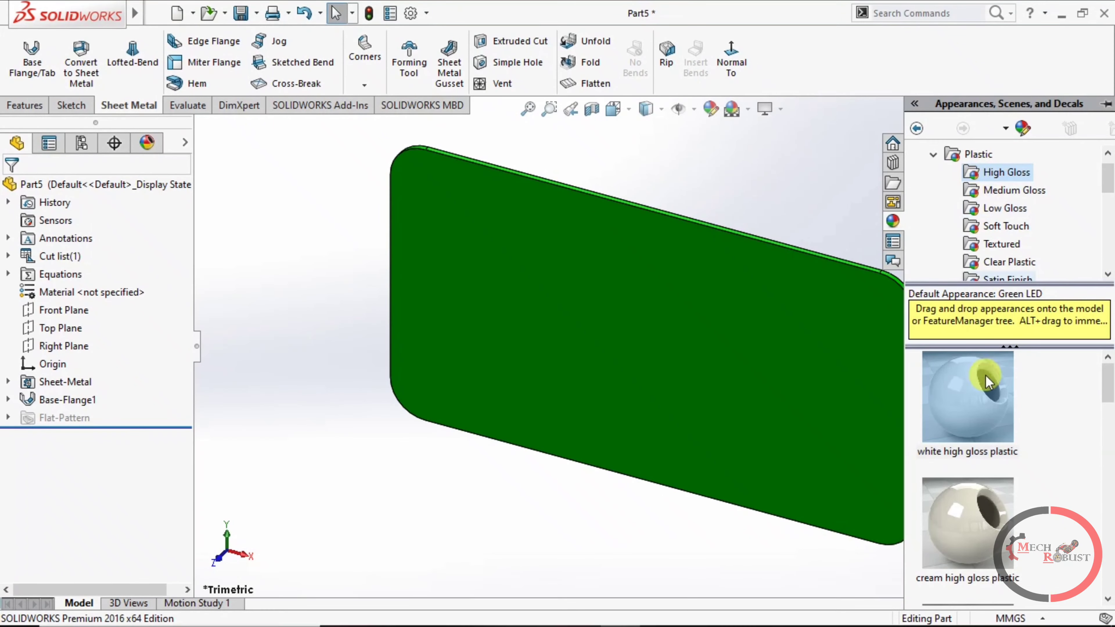
drag(984, 382, 747, 373)
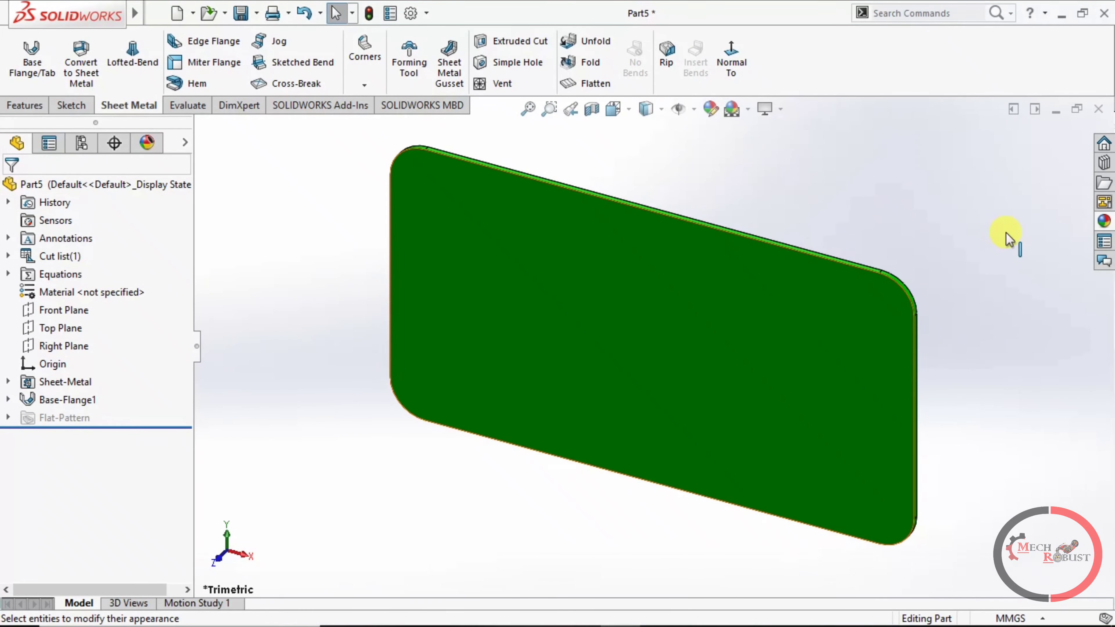
Step: Apply the white high gloss plastic appearance to the whole plate
click(1104, 221)
drag(976, 389, 743, 335)
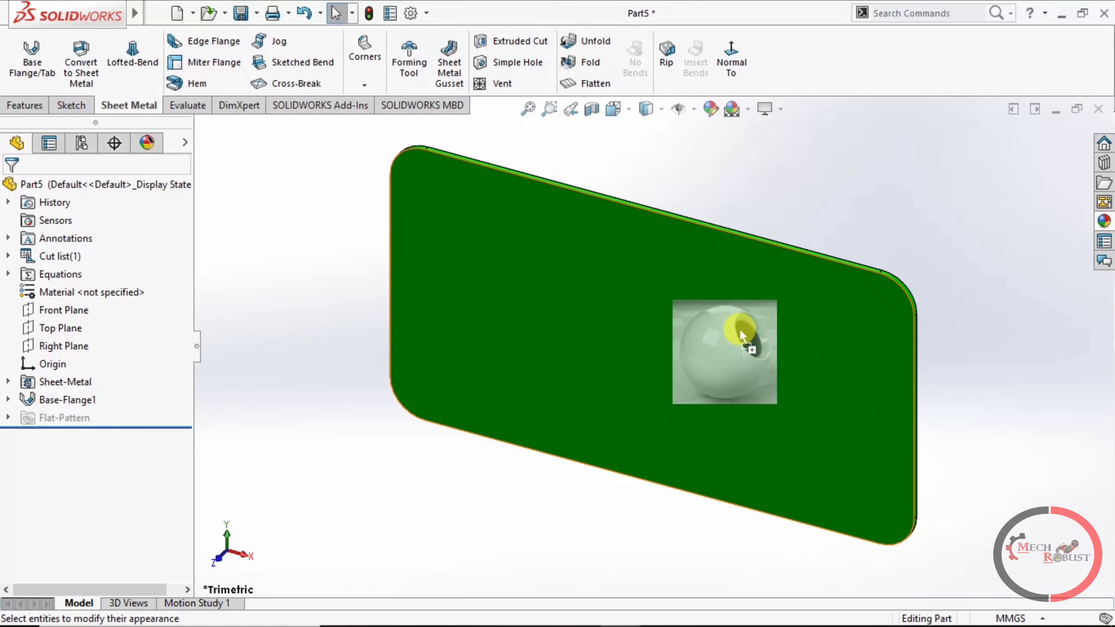
click(747, 334)
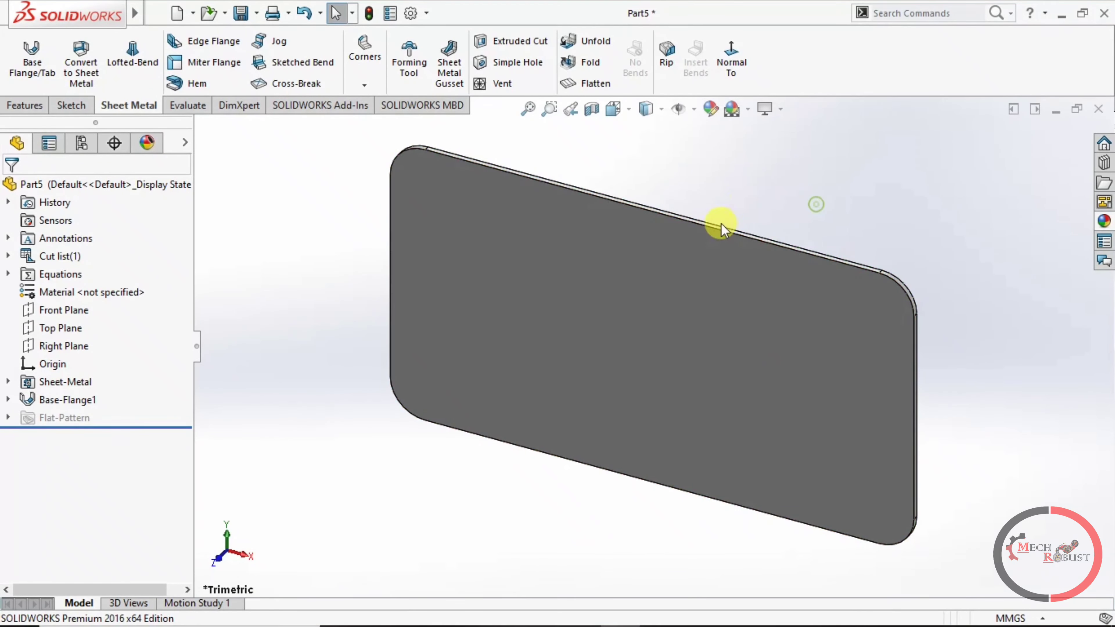
mouse_move(719, 224)
middle_down()
mouse_move(570, 297)
mouse_move(598, 356)
middle_up()
scroll(874, 382, down, 1)
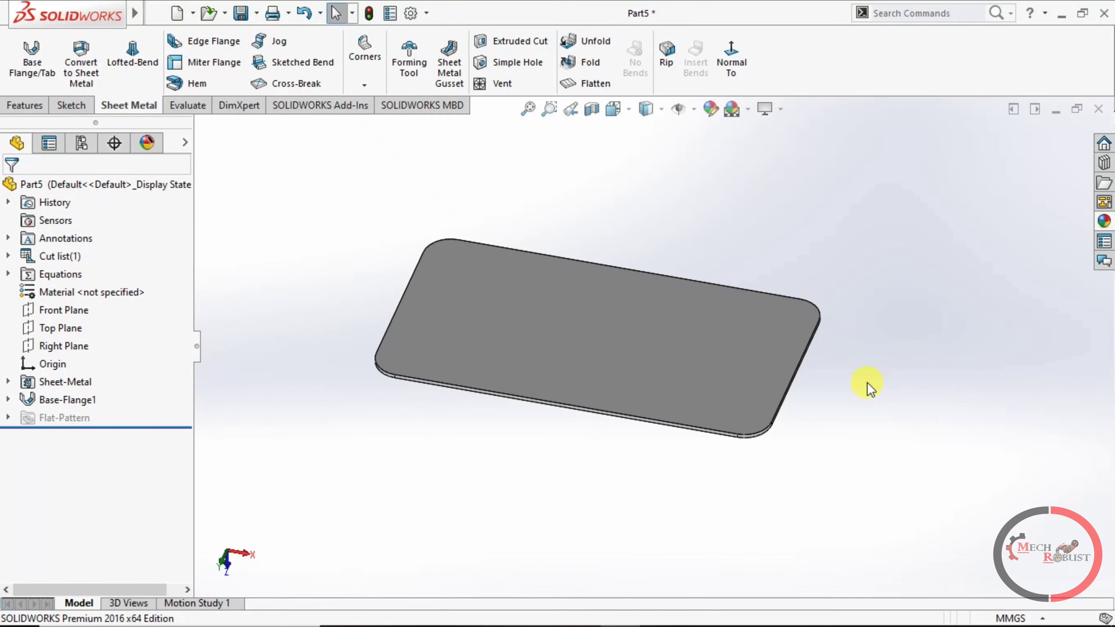
Step: Drag forming tool 1 from the Design Library's forming tools onto the plate's face
click(1111, 180)
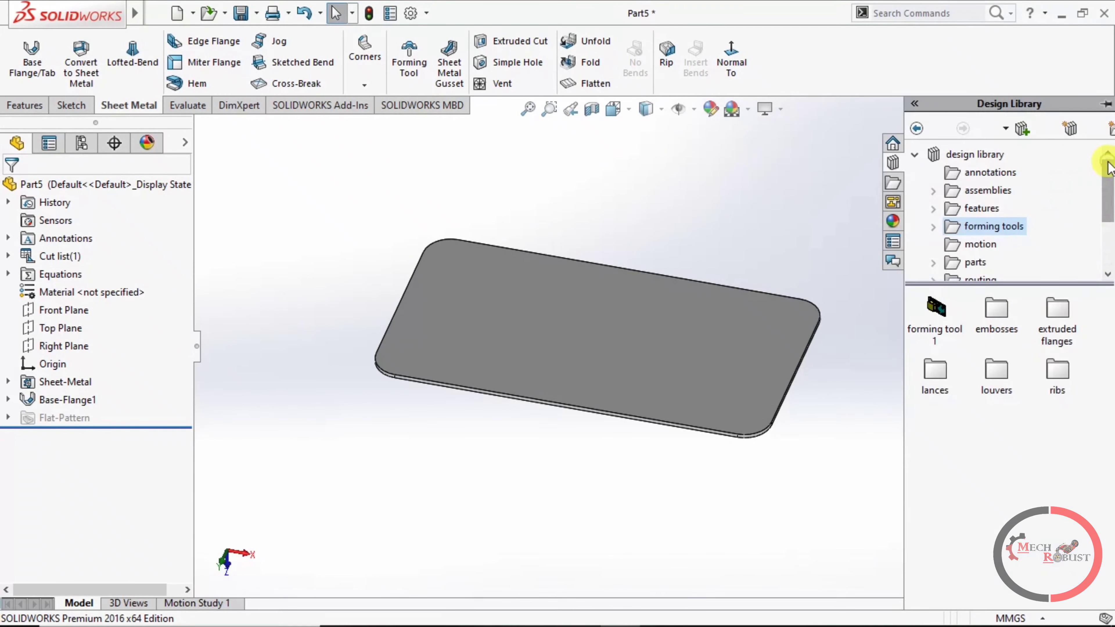
click(935, 308)
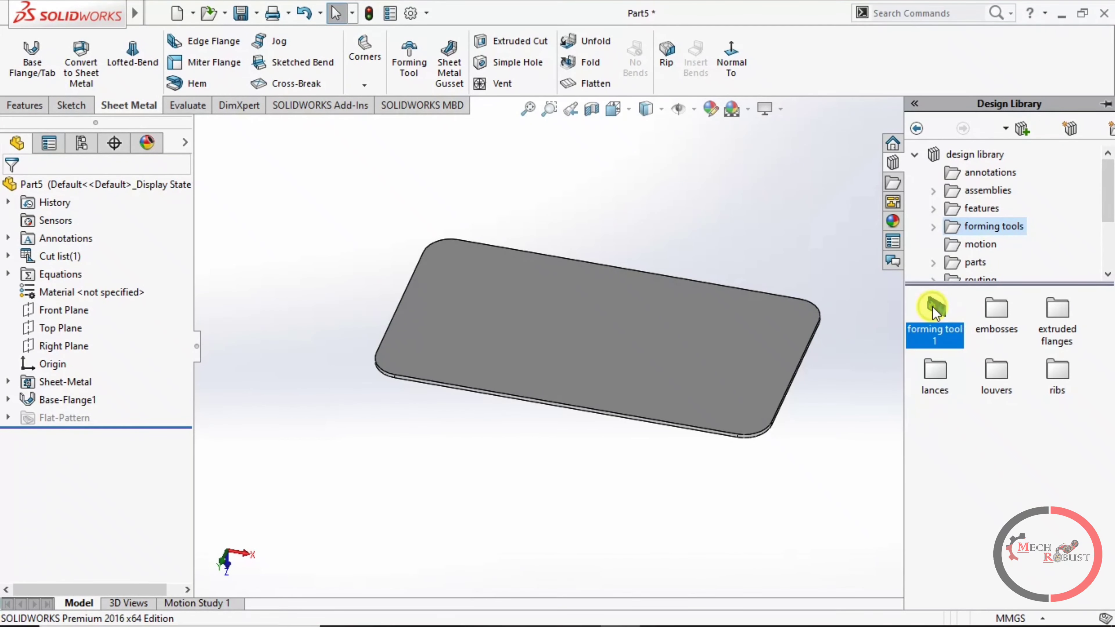
drag(935, 311, 633, 337)
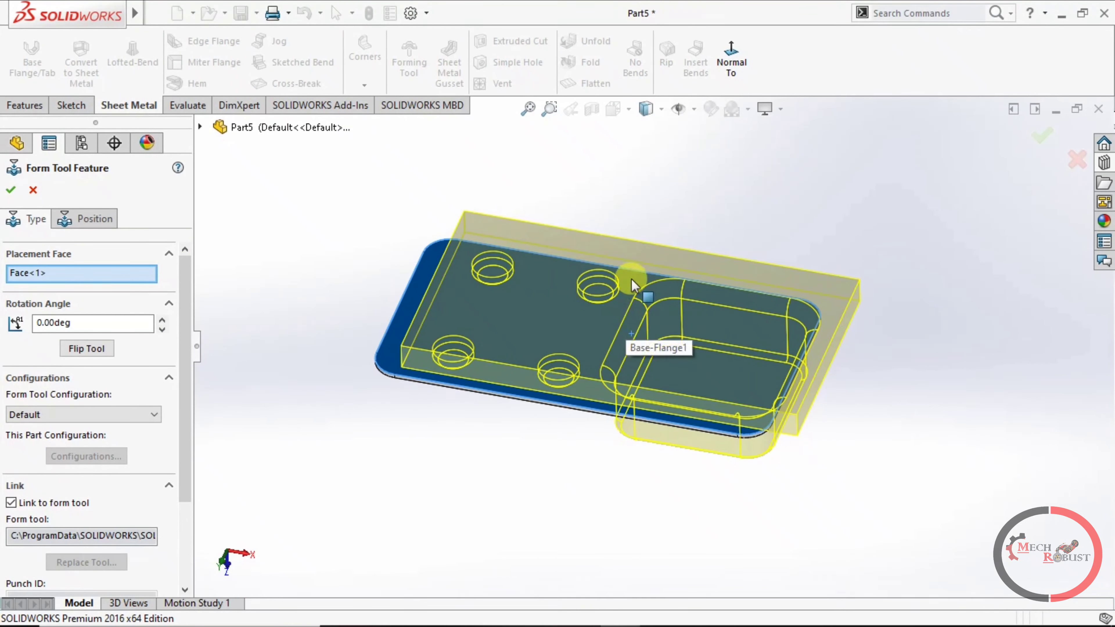
Step: Dimension the forming tool's placement point 75 mm (150/2) from the plate's left edge
click(90, 218)
mouse_move(685, 145)
middle_down()
mouse_move(715, 195)
mouse_move(703, 246)
middle_up()
drag(638, 345, 629, 332)
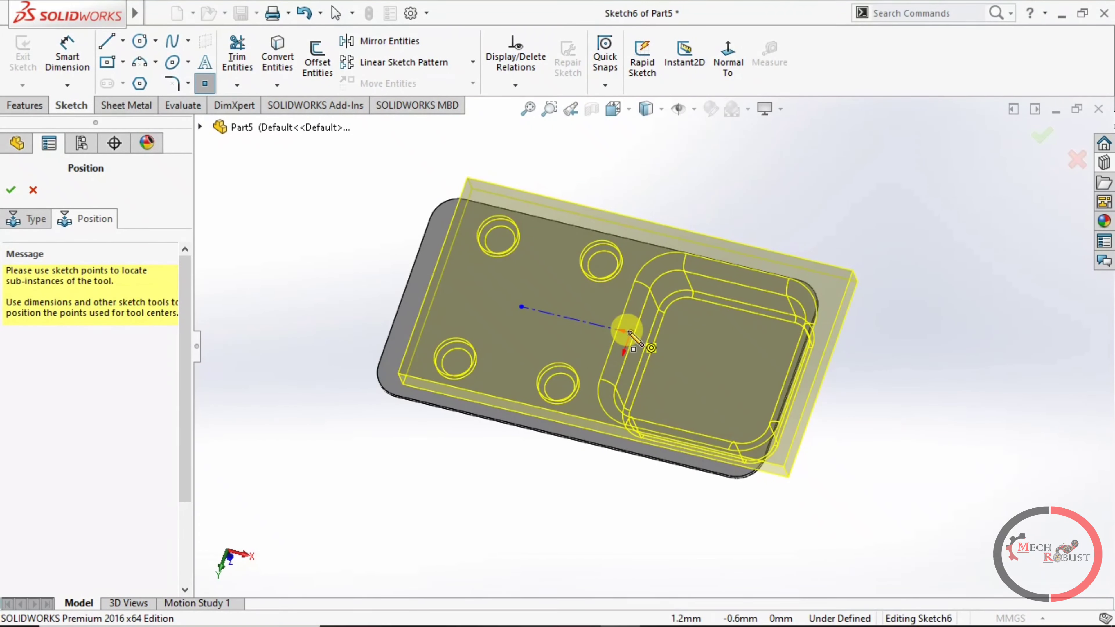
click(65, 54)
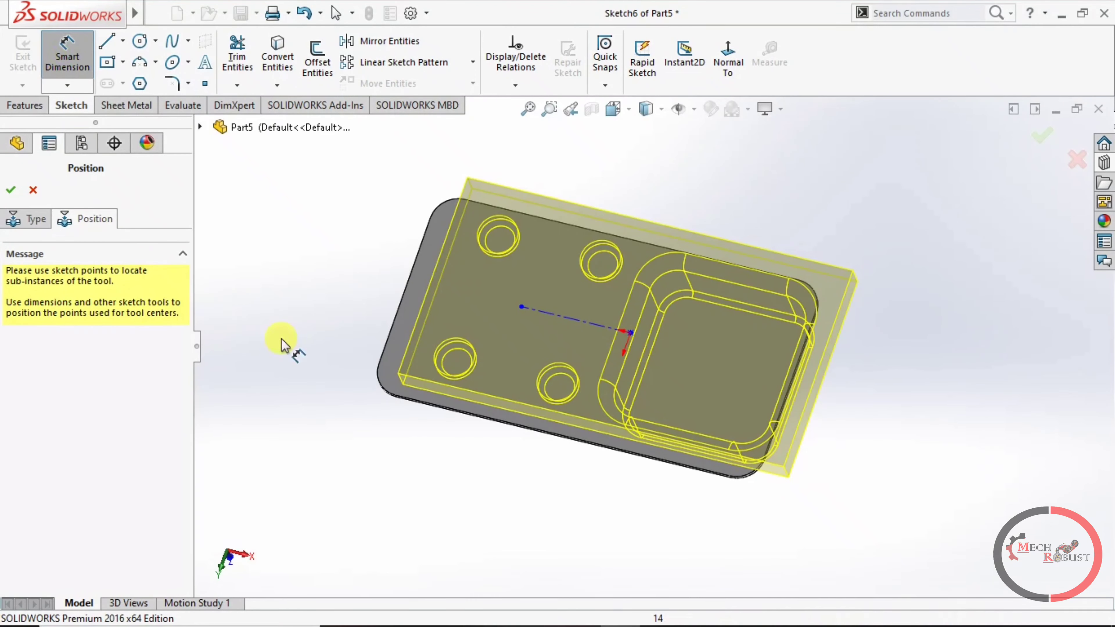
click(631, 333)
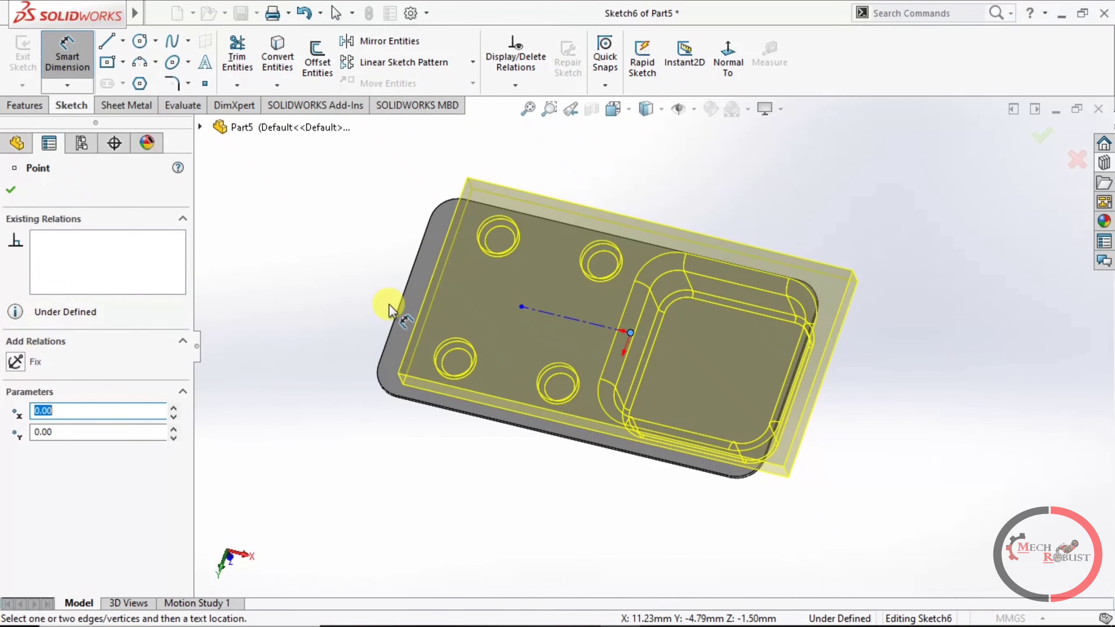
click(397, 316)
click(576, 173)
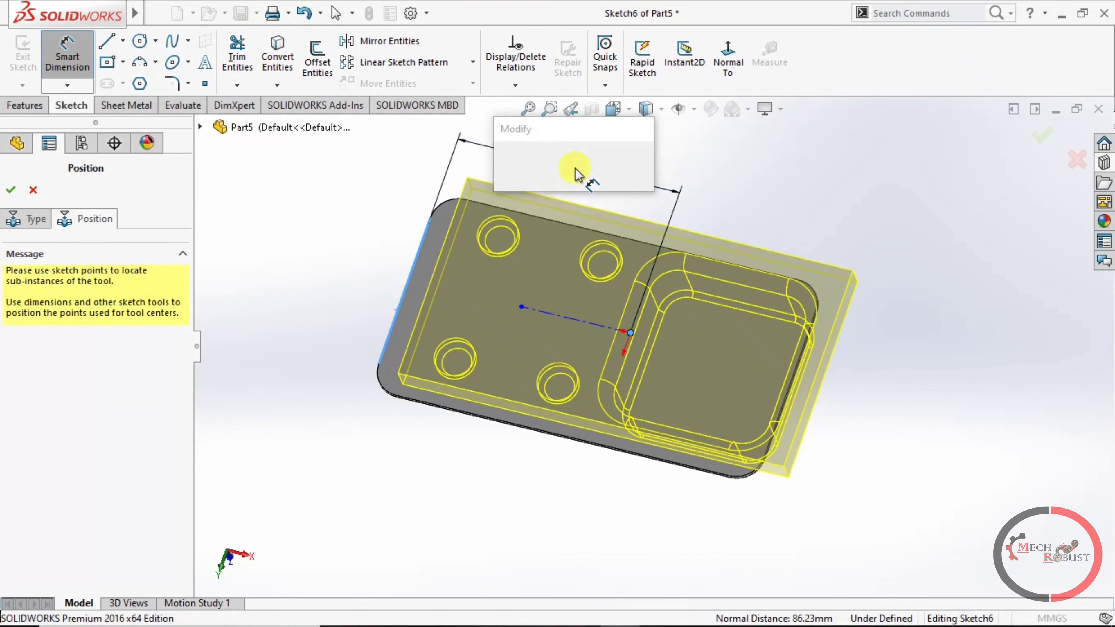
text(150/2)
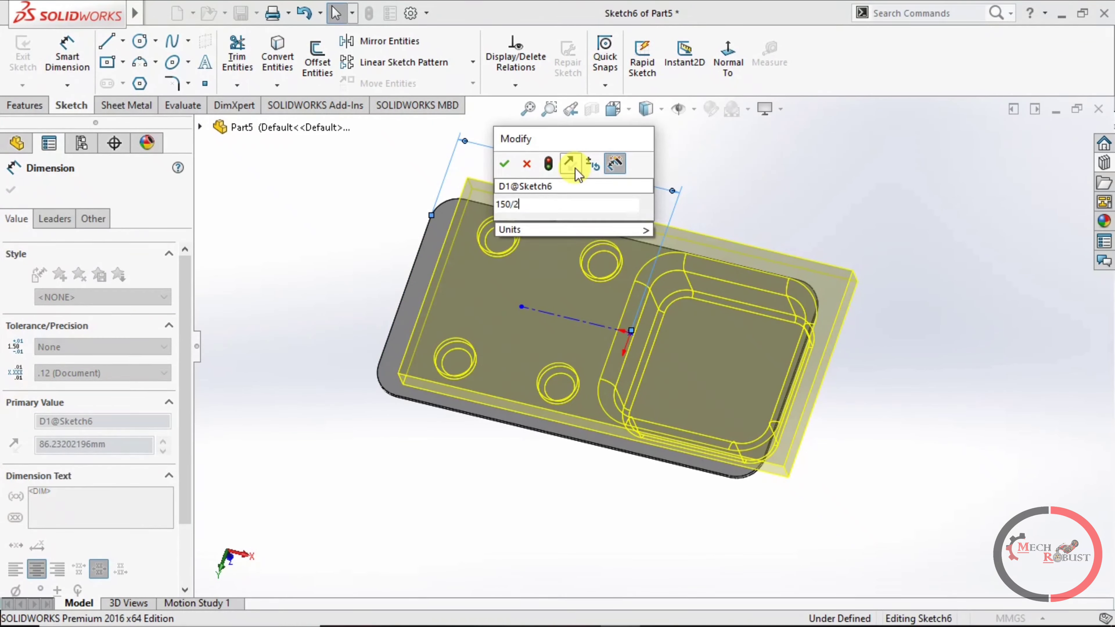
key(Escape)
key(Return)
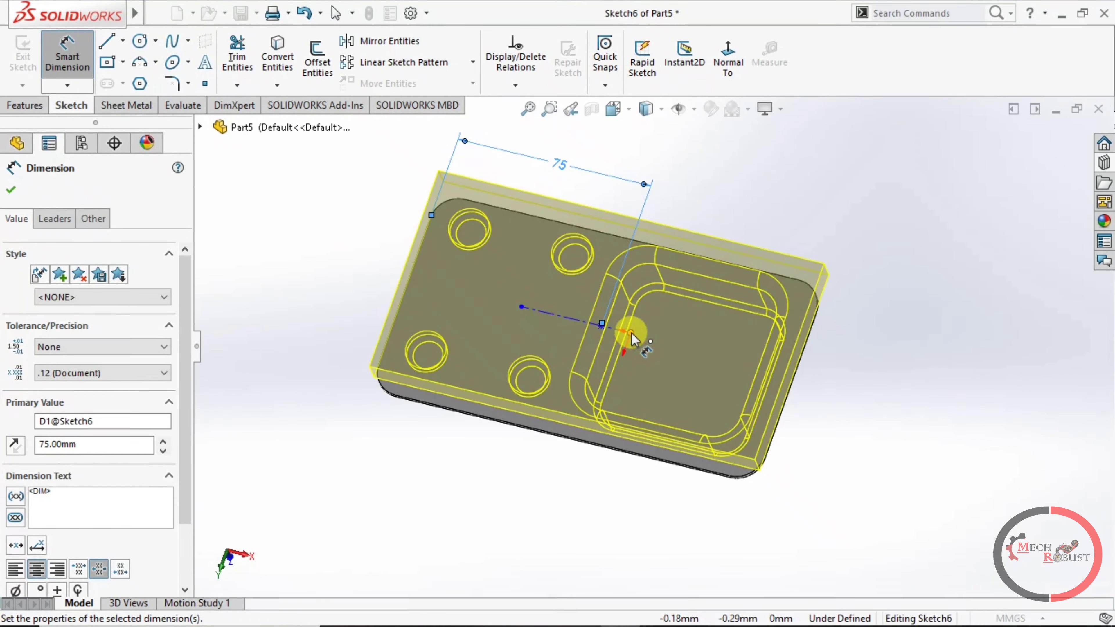
Step: Dimension the placement point 40 mm from the plate's bottom edge
mouse_move(493, 461)
middle_down()
mouse_move(505, 520)
mouse_move(492, 491)
middle_up()
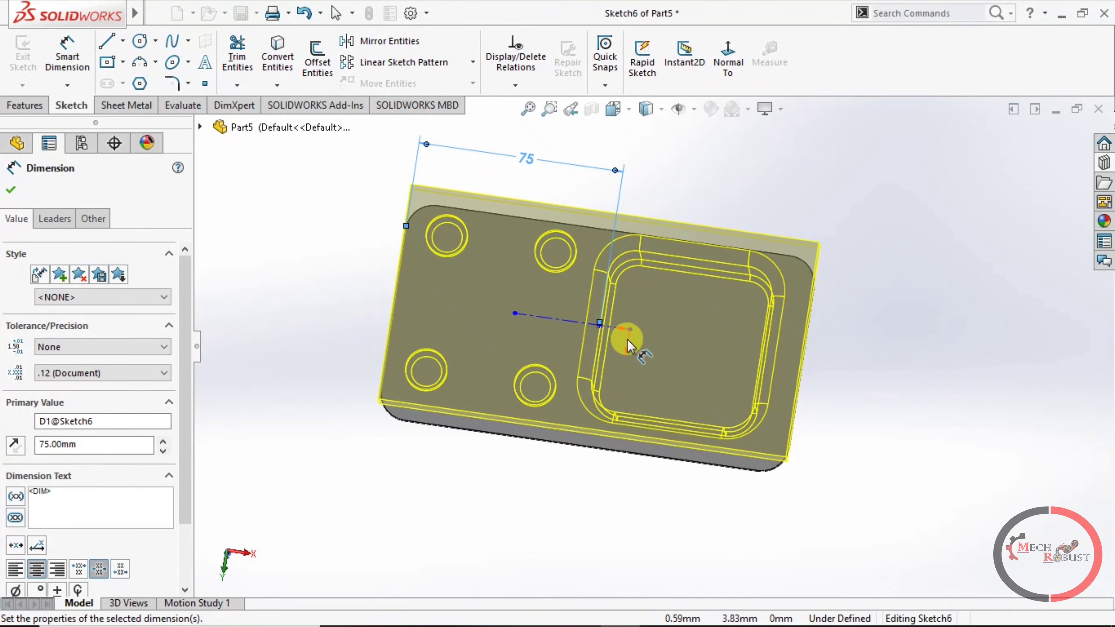
click(630, 330)
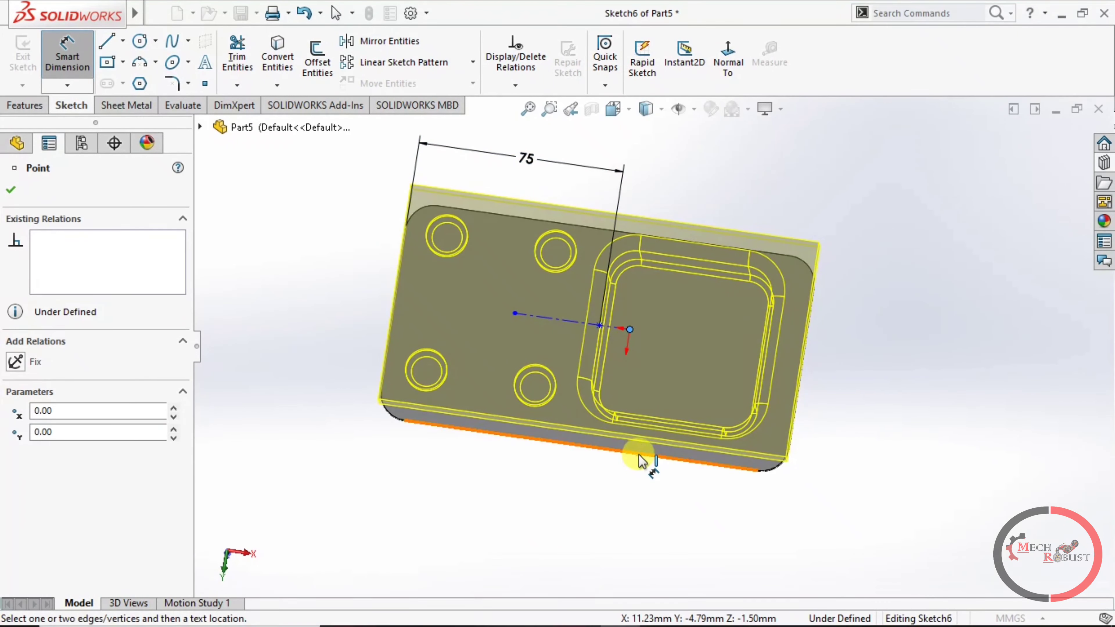
click(639, 455)
click(840, 415)
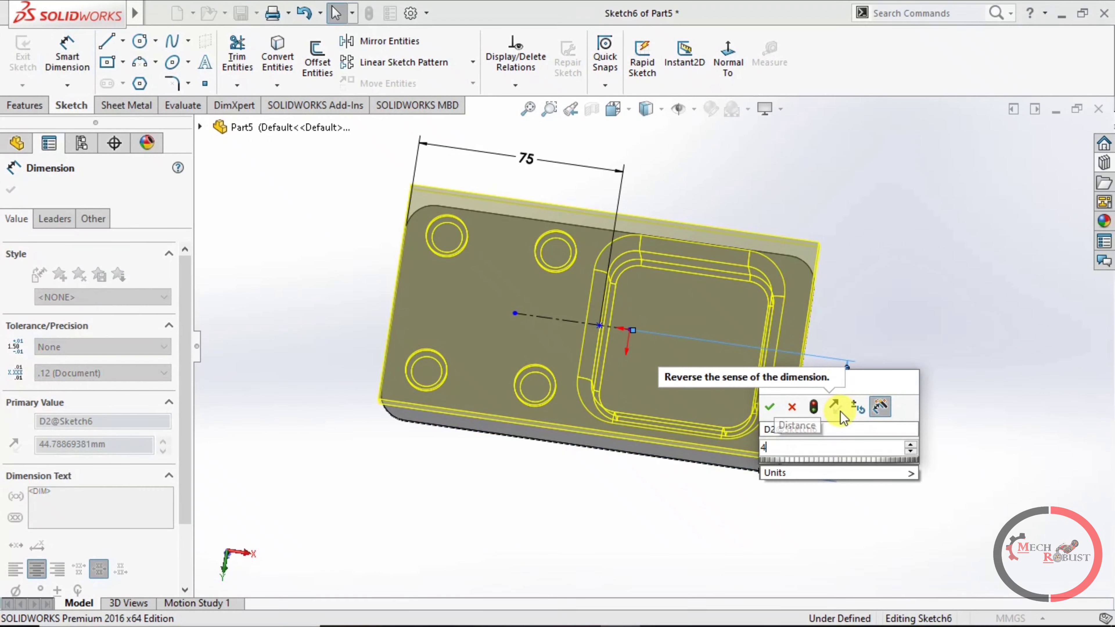
text(40)
key(Return)
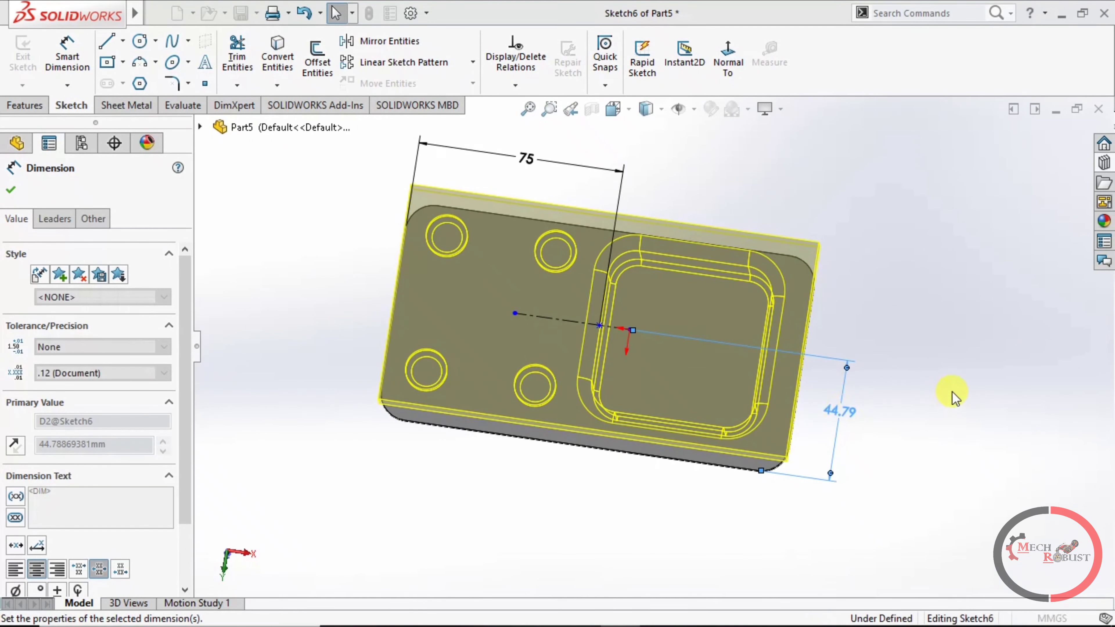
middle_drag(908, 363, 879, 364)
click(873, 458)
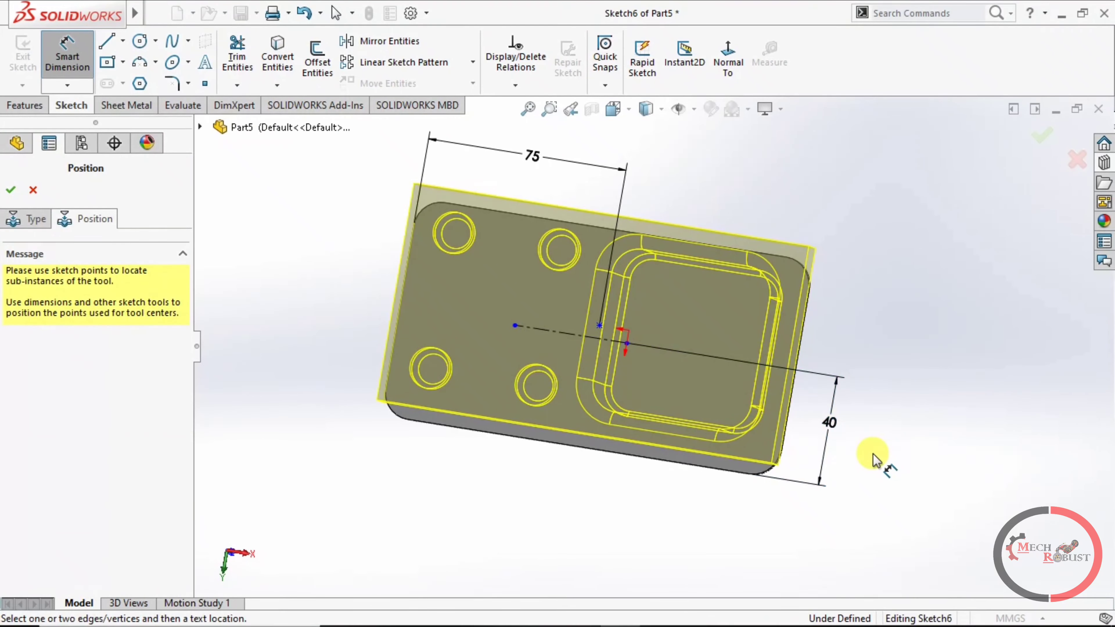
click(837, 424)
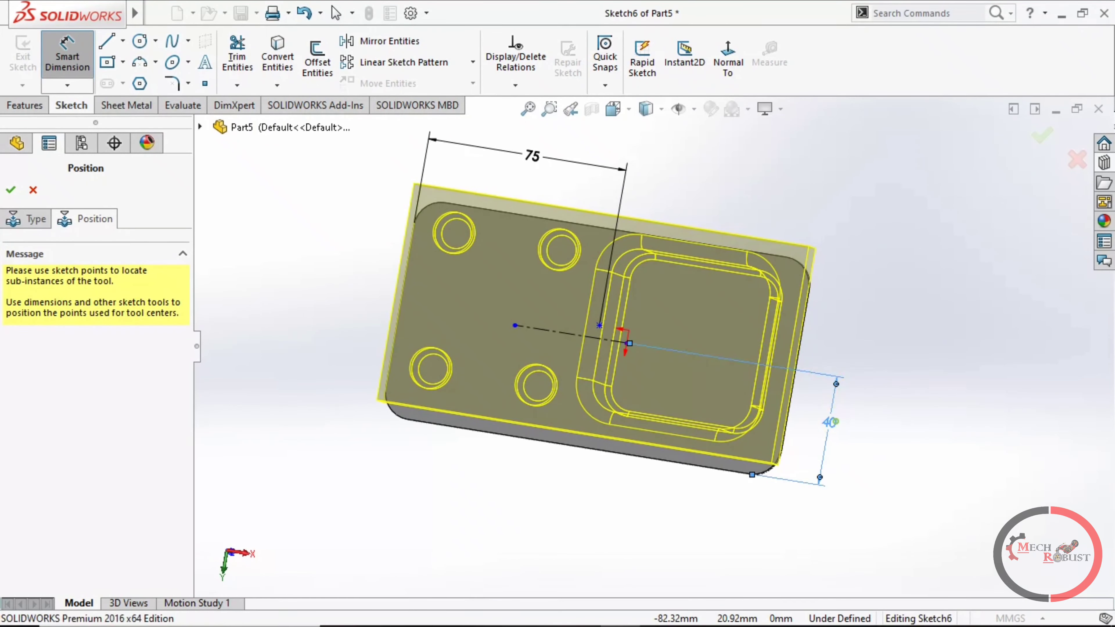
Step: Delete the old 40 and 75 position dimensions from the forming tool sketch
key(Delete)
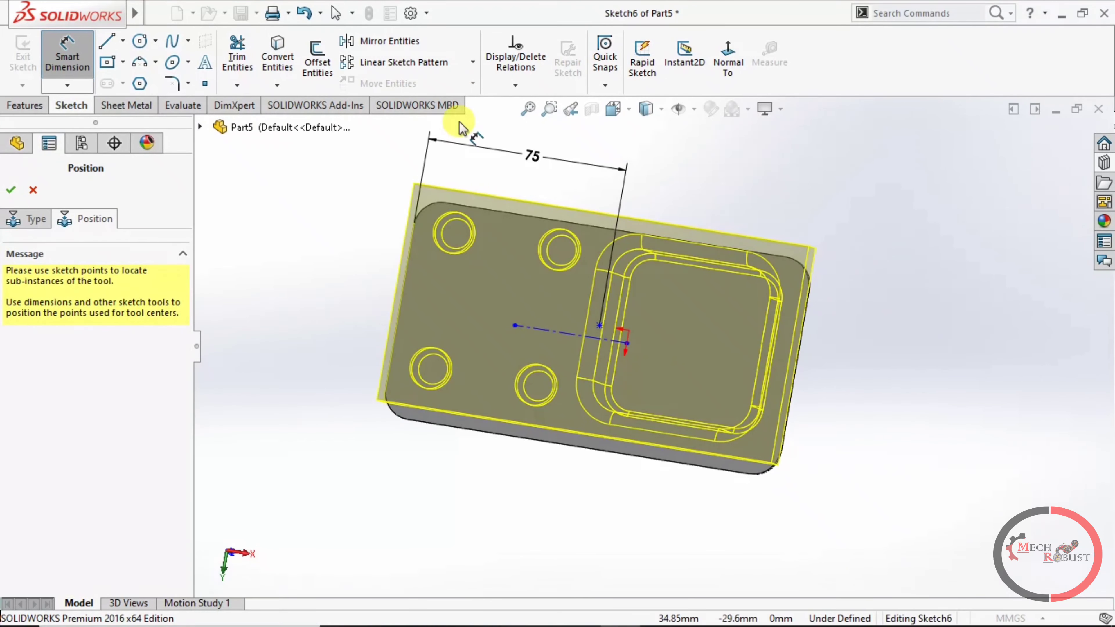
click(533, 157)
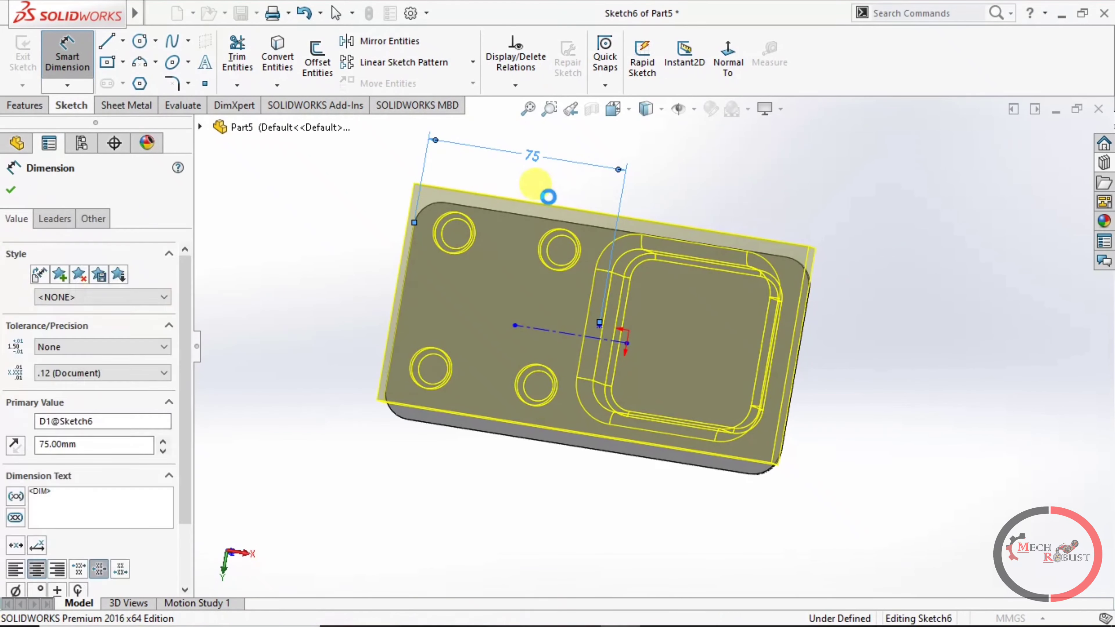
key(Delete)
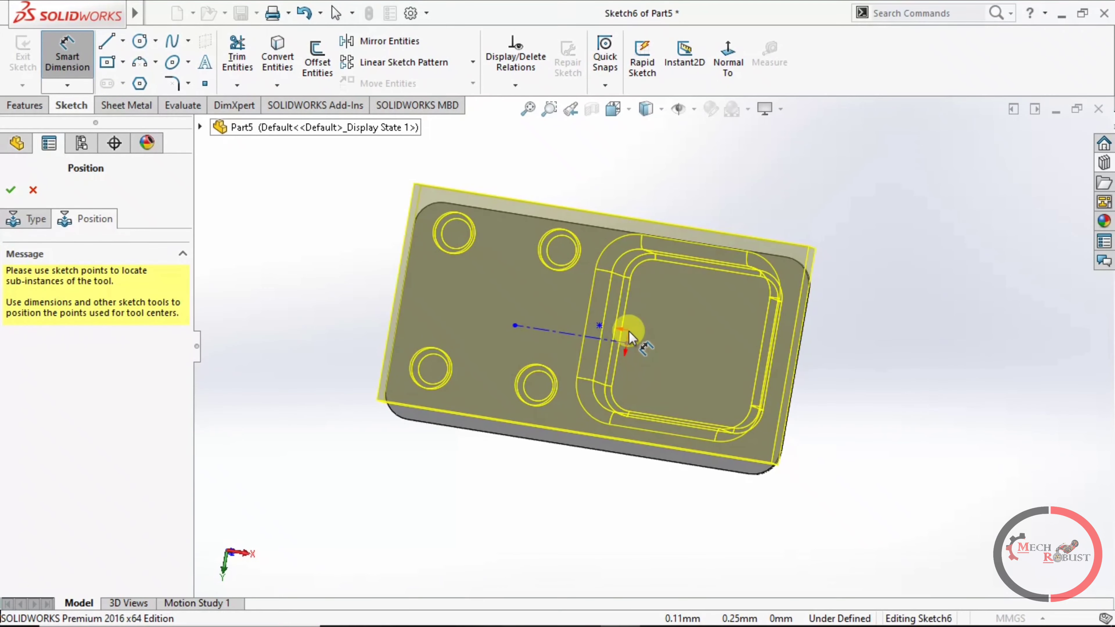
middle_drag(629, 332, 637, 344)
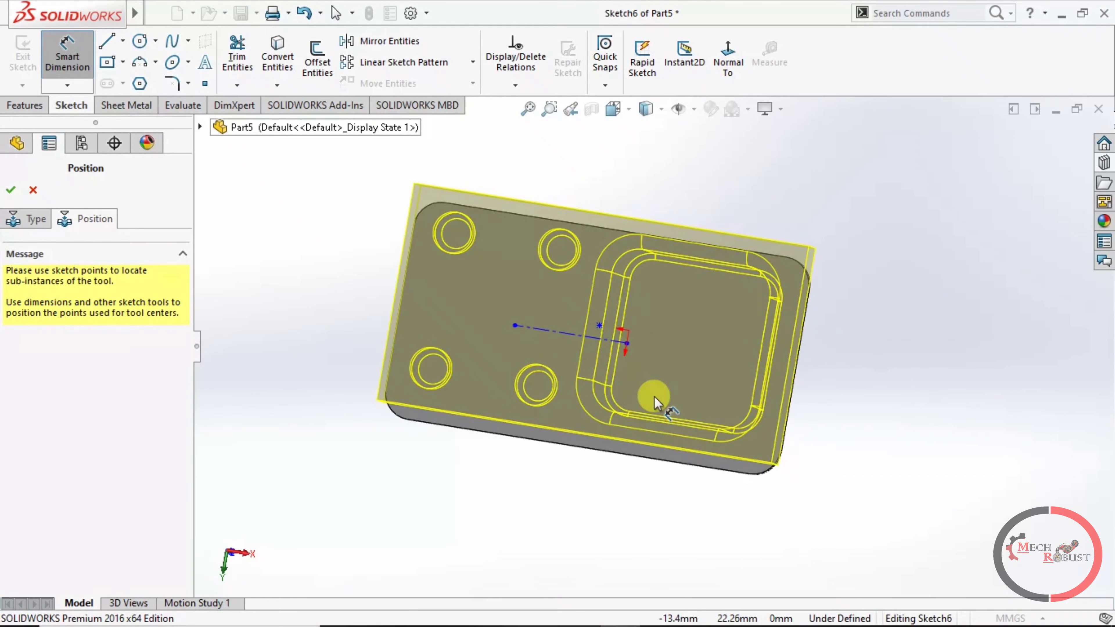
Step: Dimension the tool centre 75 mm horizontally from the plate's left edge
click(629, 341)
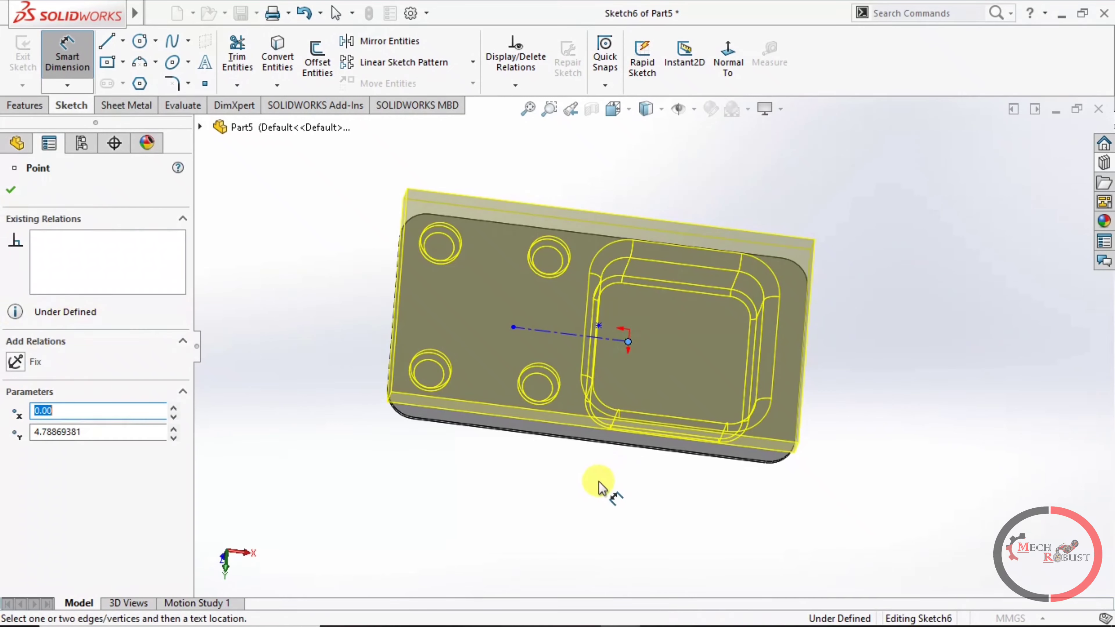
mouse_move(585, 485)
middle_down()
mouse_move(547, 460)
mouse_move(533, 541)
mouse_move(539, 500)
middle_up()
key(d)
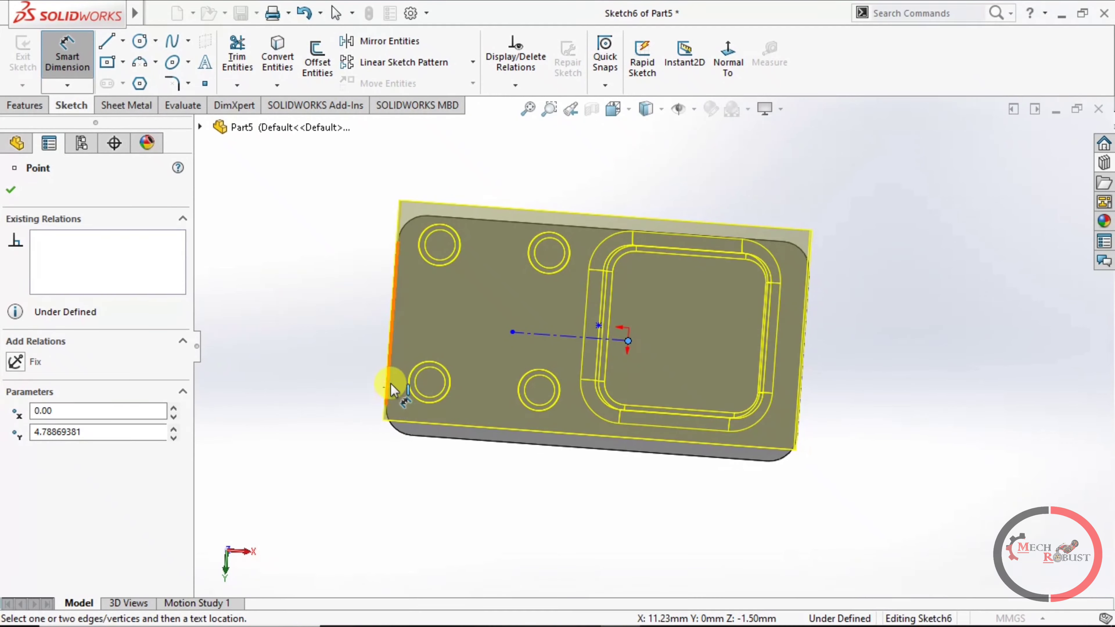
click(393, 389)
click(506, 501)
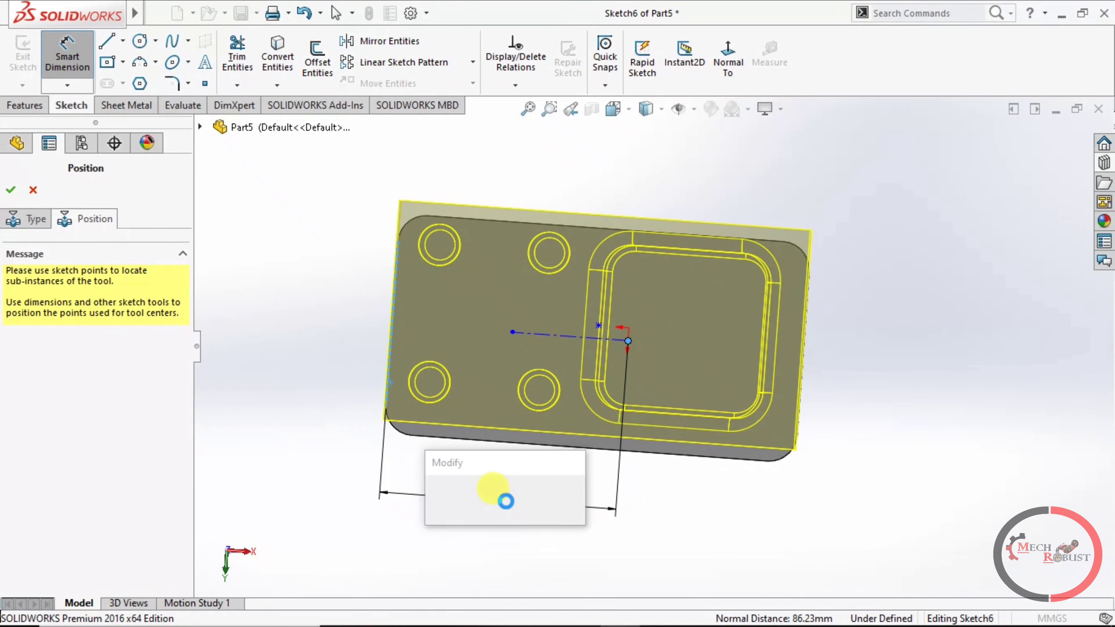
text(7)
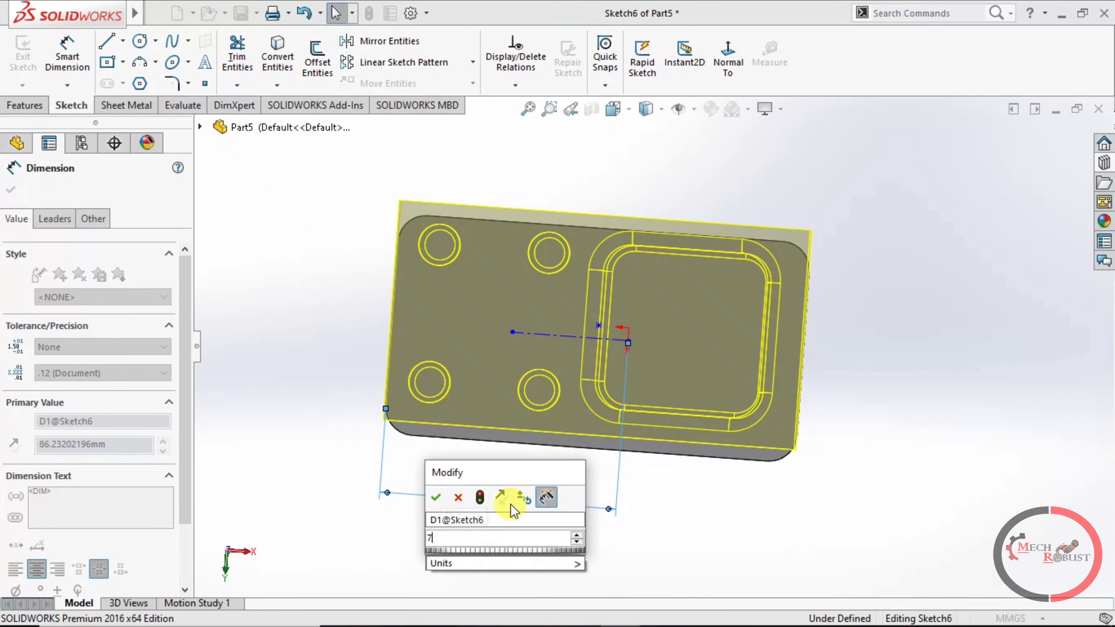
text(5)
key(Return)
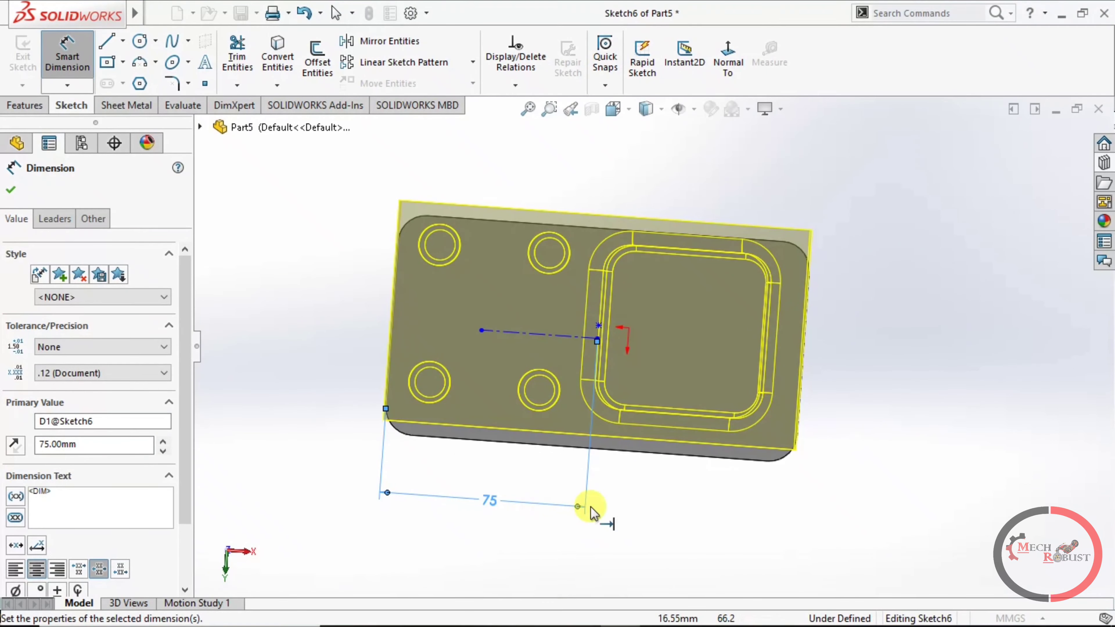
key(Escape)
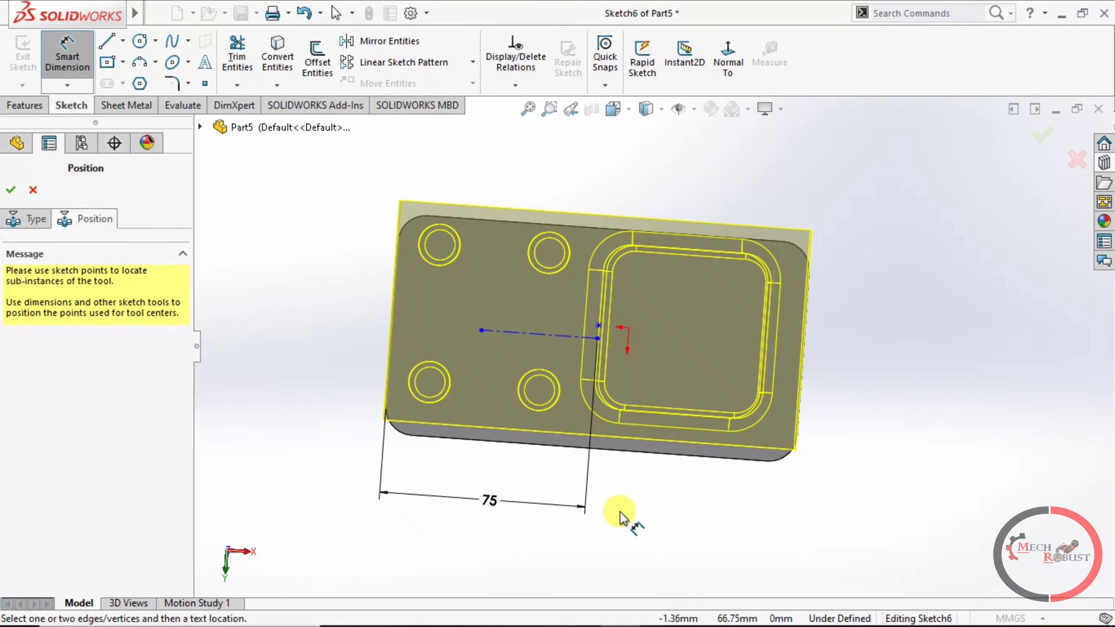
key(Escape)
Step: Add a vertical dimension from the plate's bottom edge to the tool centre
right_drag(613, 461, 622, 349)
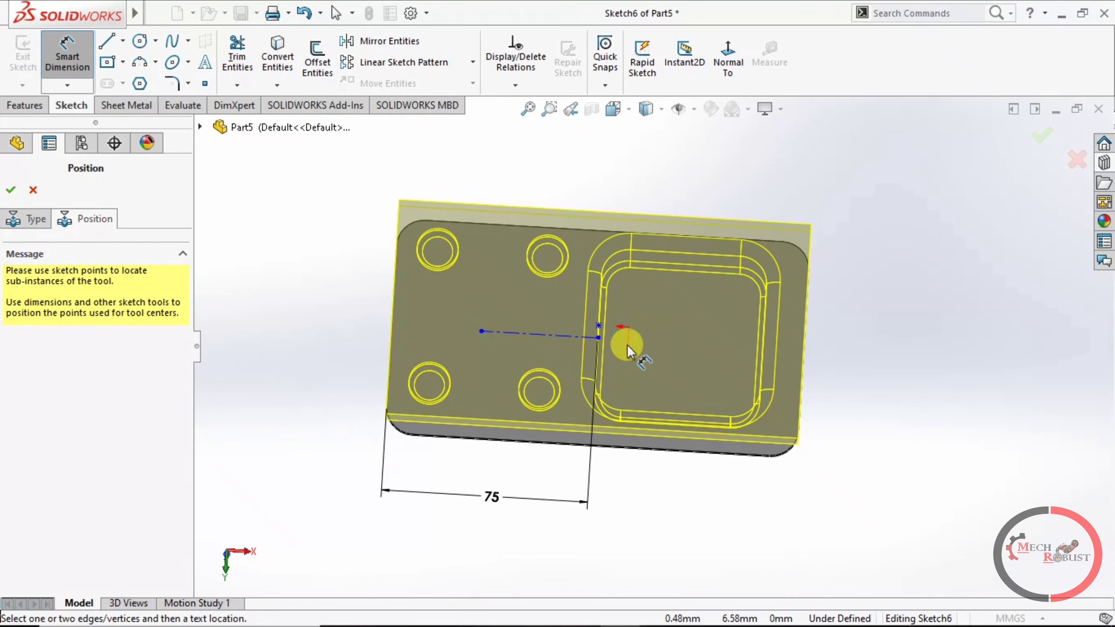
click(598, 337)
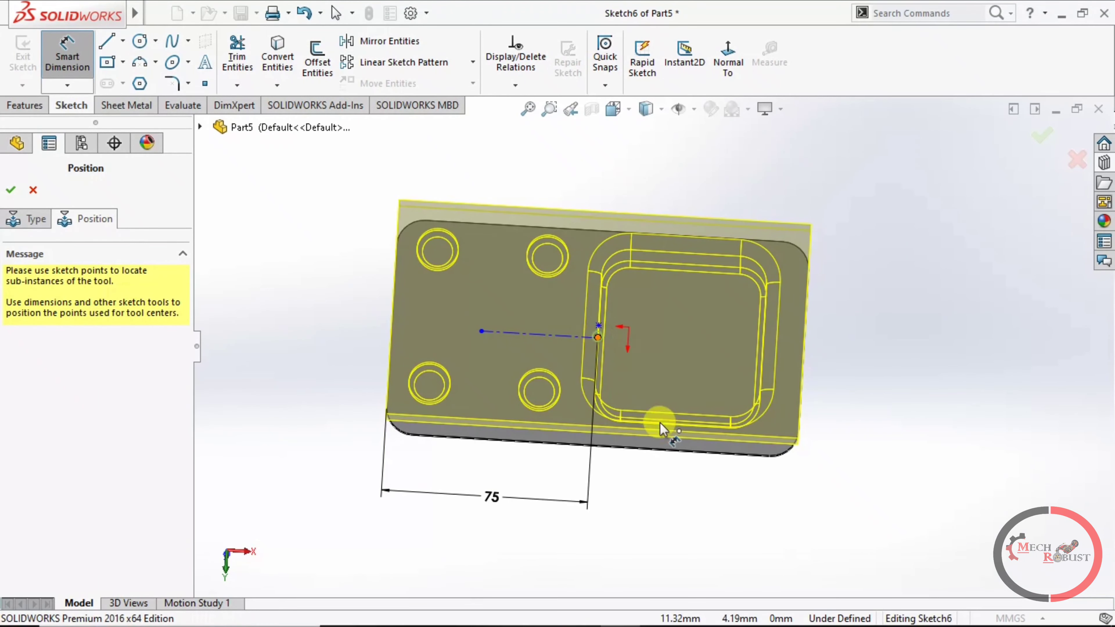
click(653, 448)
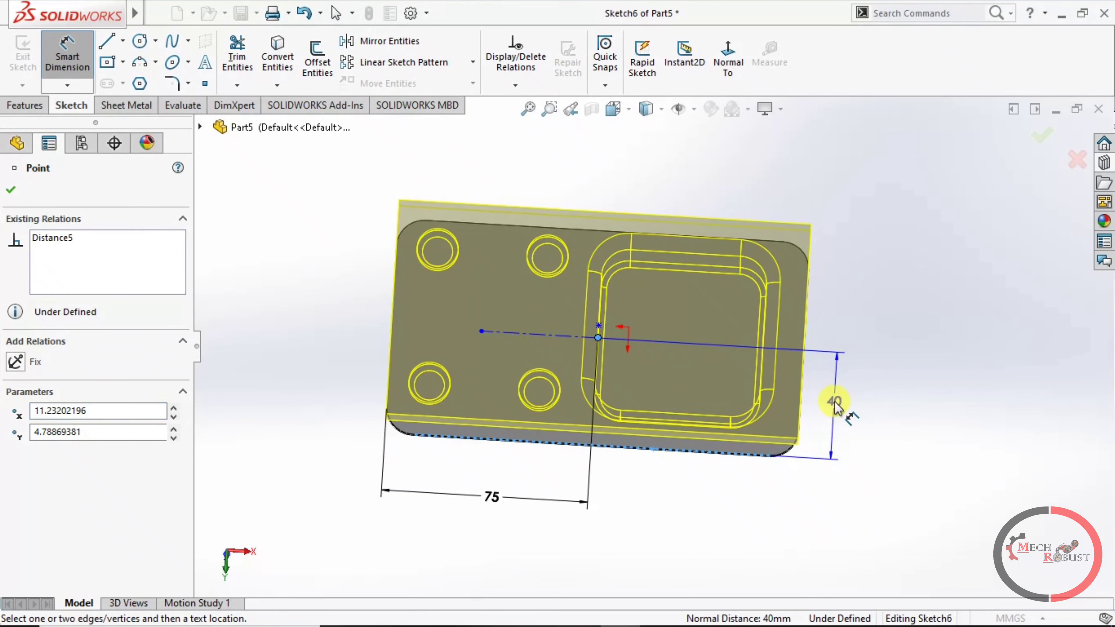
click(835, 407)
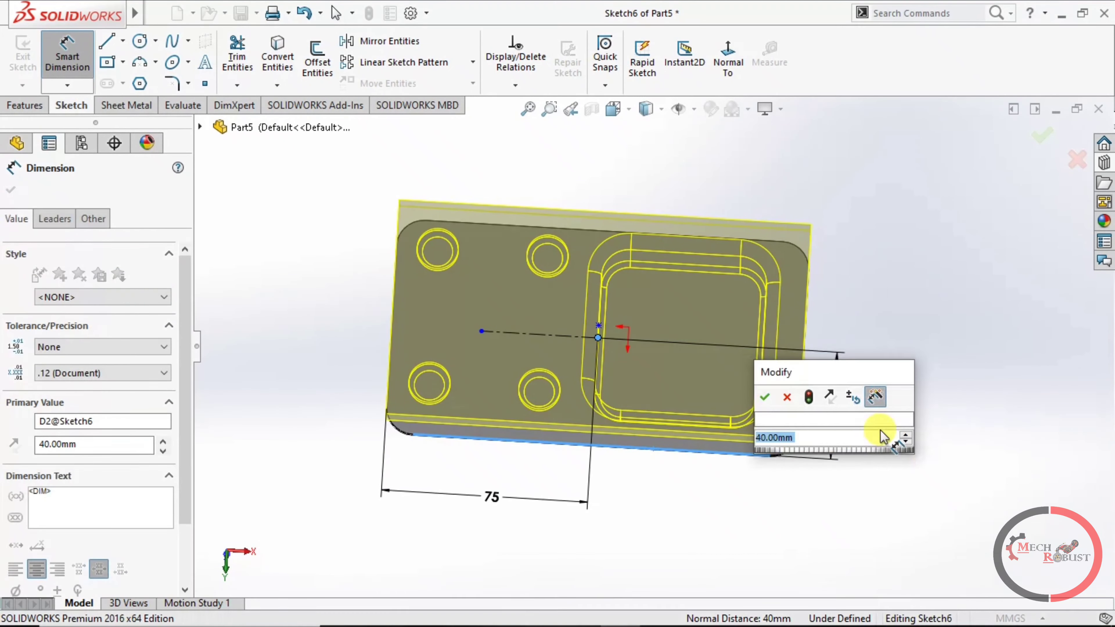
key(Return)
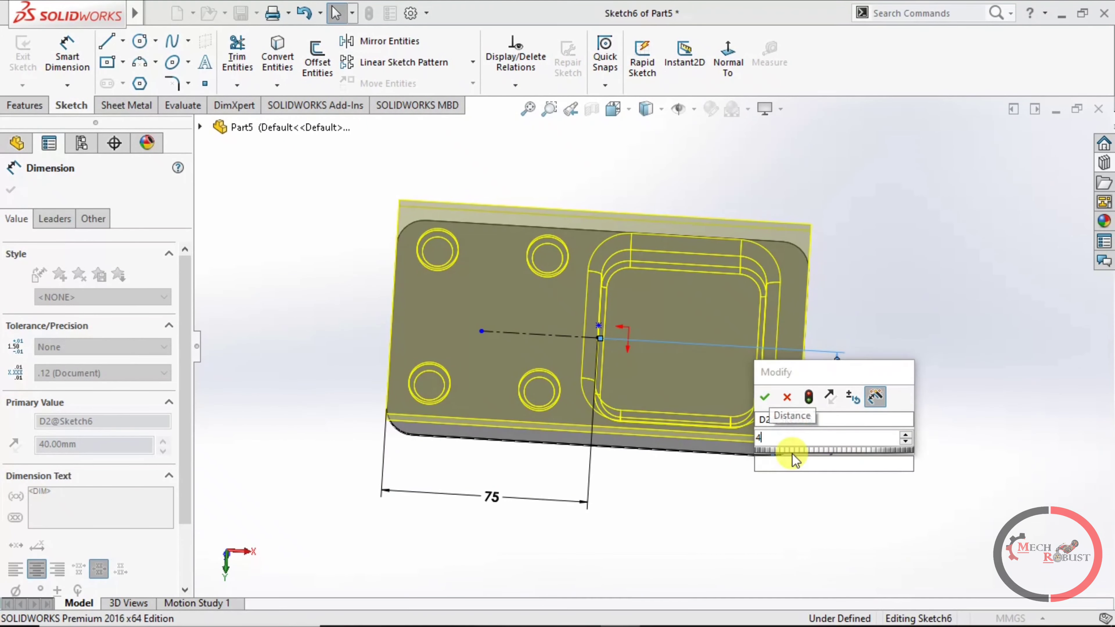
click(738, 522)
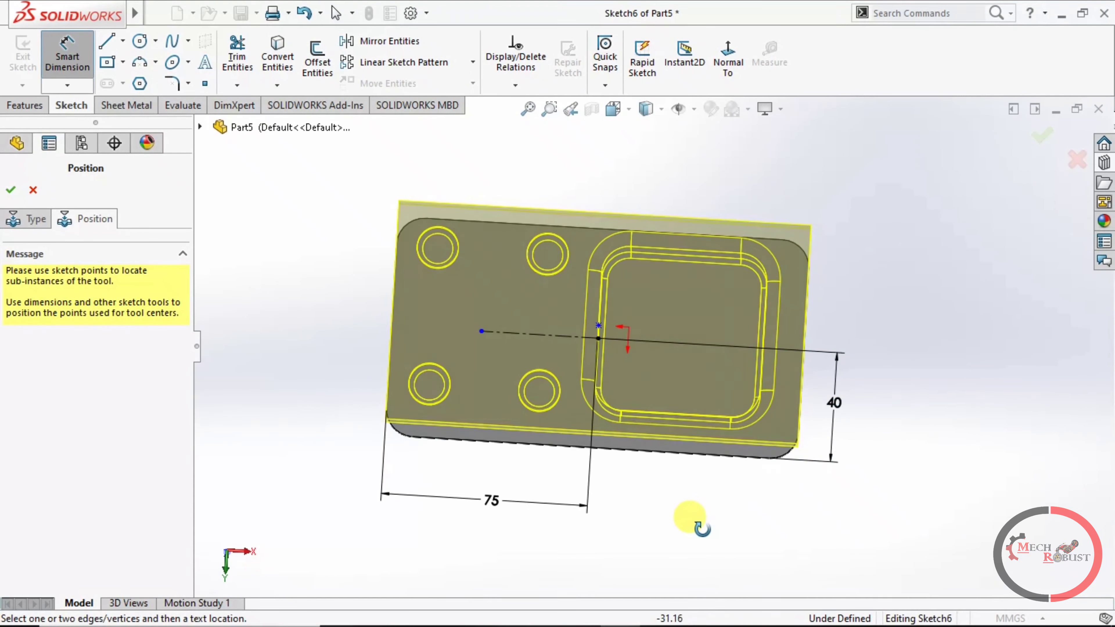
Step: Re-dimension the tool centre so it sits 40 mm above the bottom edge
click(598, 327)
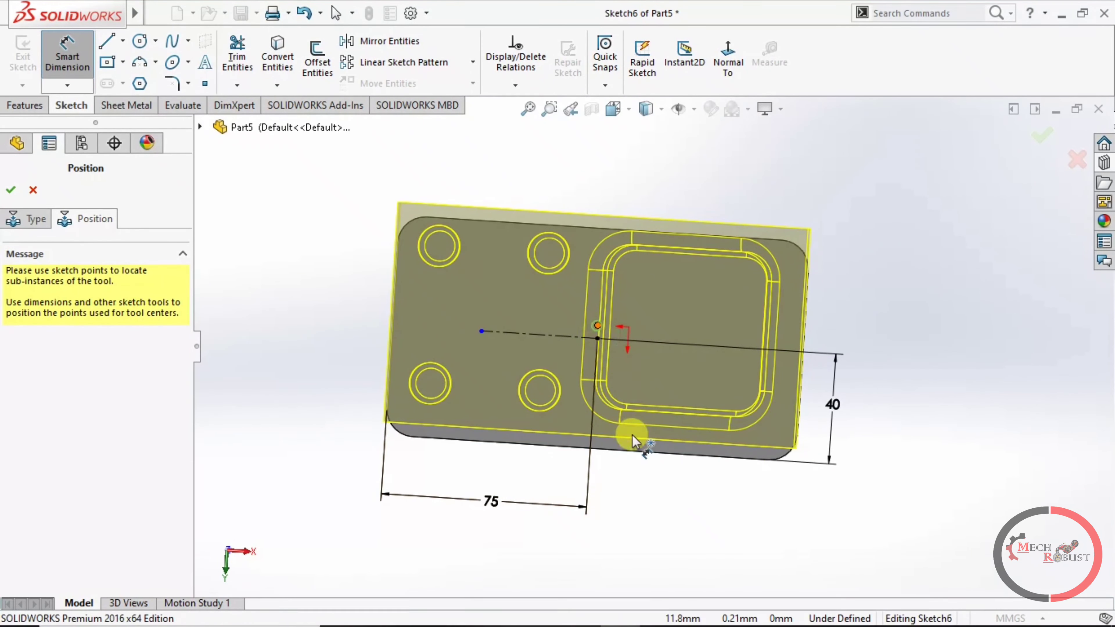
click(633, 453)
click(874, 412)
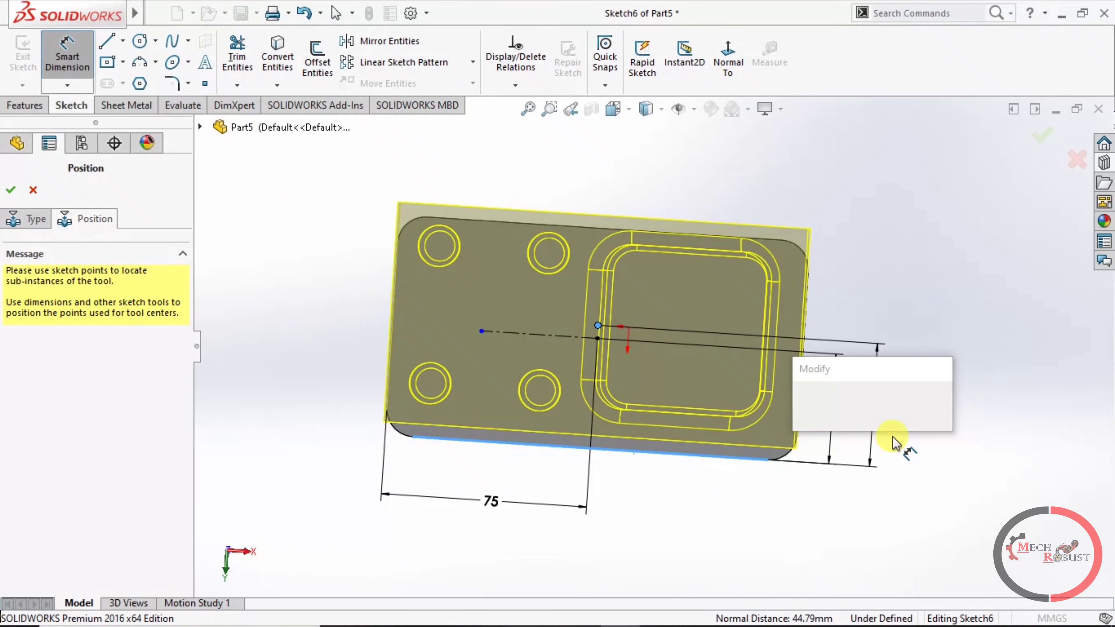
text(40)
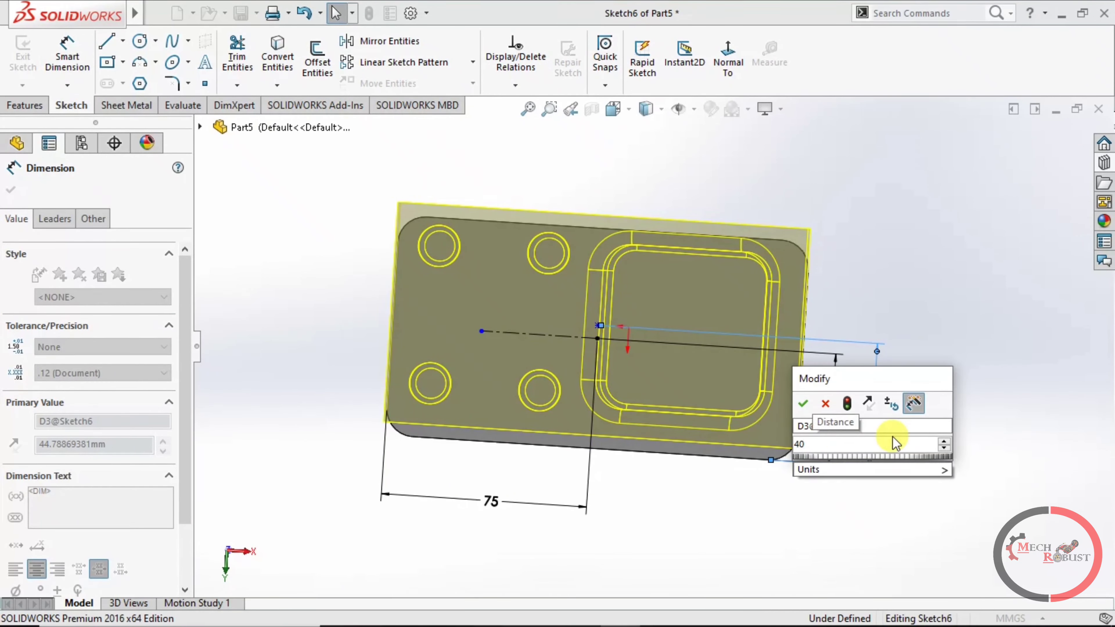
key(Return)
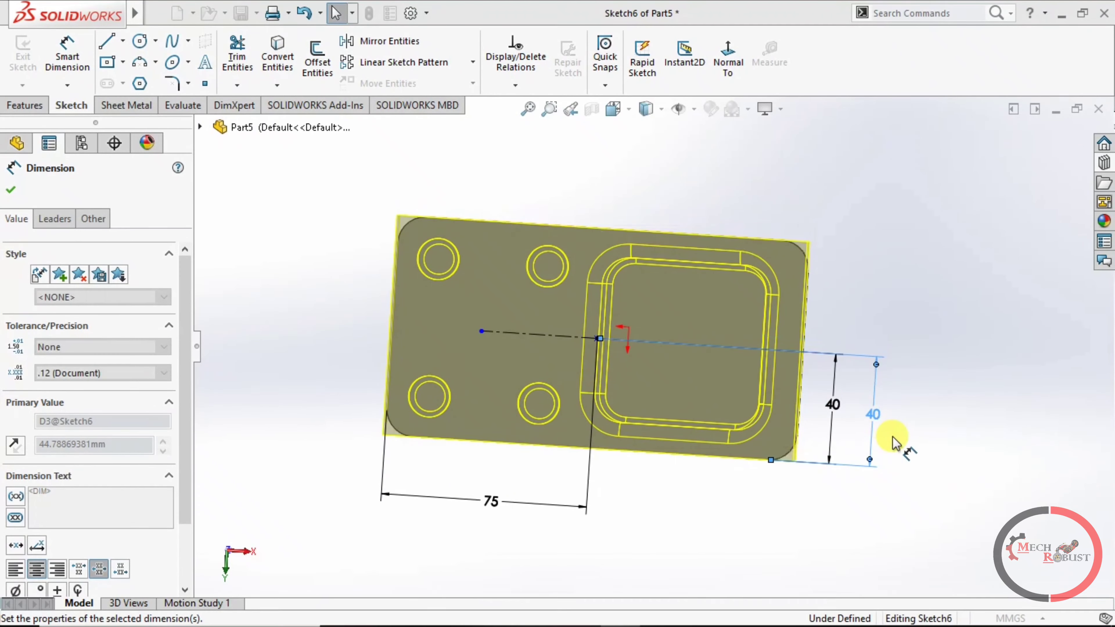
click(950, 306)
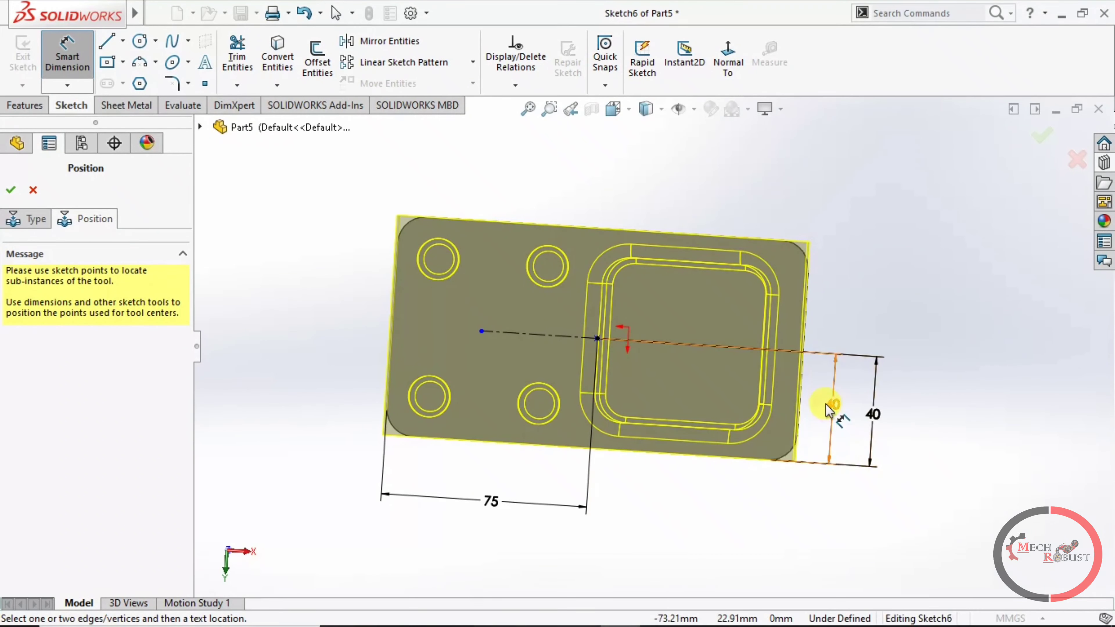
click(908, 496)
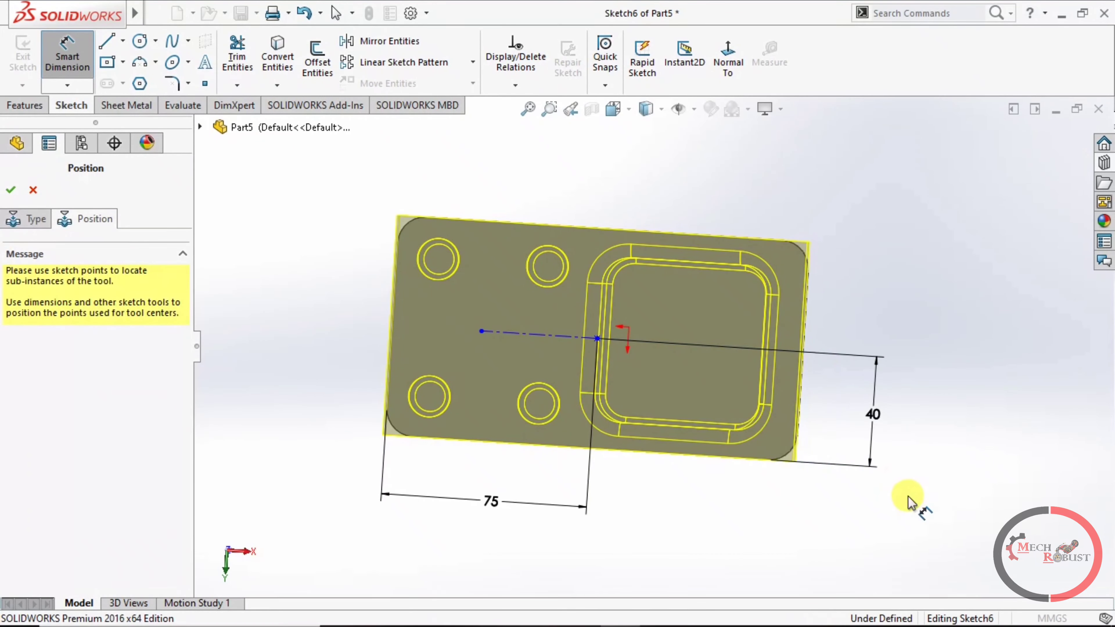
mouse_move(667, 531)
middle_down()
mouse_move(669, 251)
mouse_move(714, 179)
mouse_move(677, 311)
mouse_move(648, 499)
middle_up()
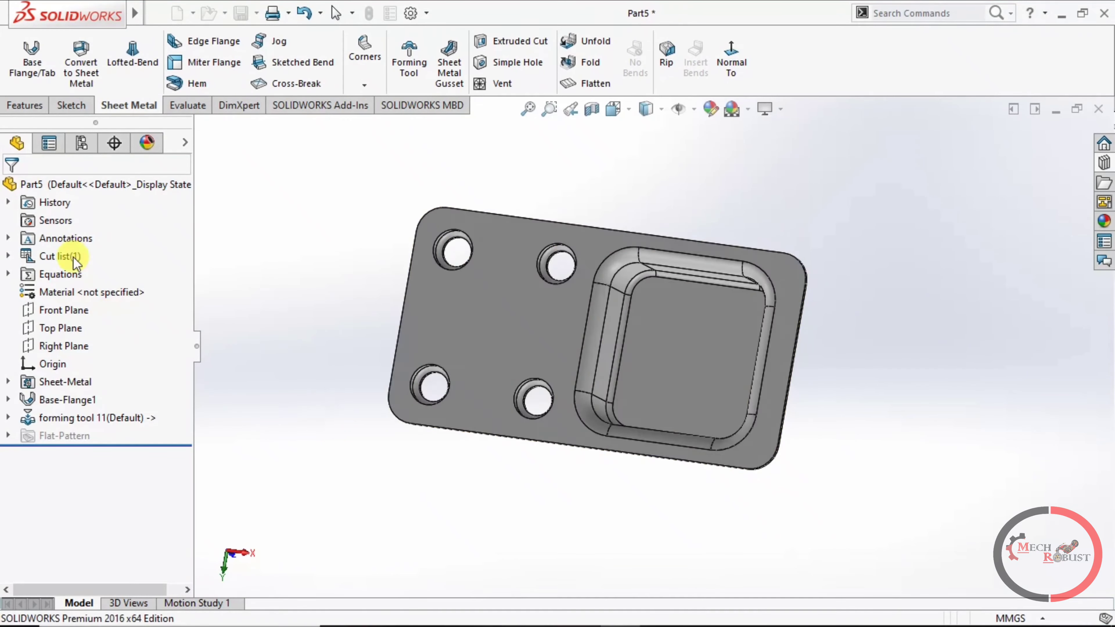
Step: Orbit the formed plate to inspect the underside, the square pocket and the four holes
mouse_move(570, 512)
middle_down()
mouse_move(639, 379)
mouse_move(842, 384)
mouse_move(859, 523)
middle_up()
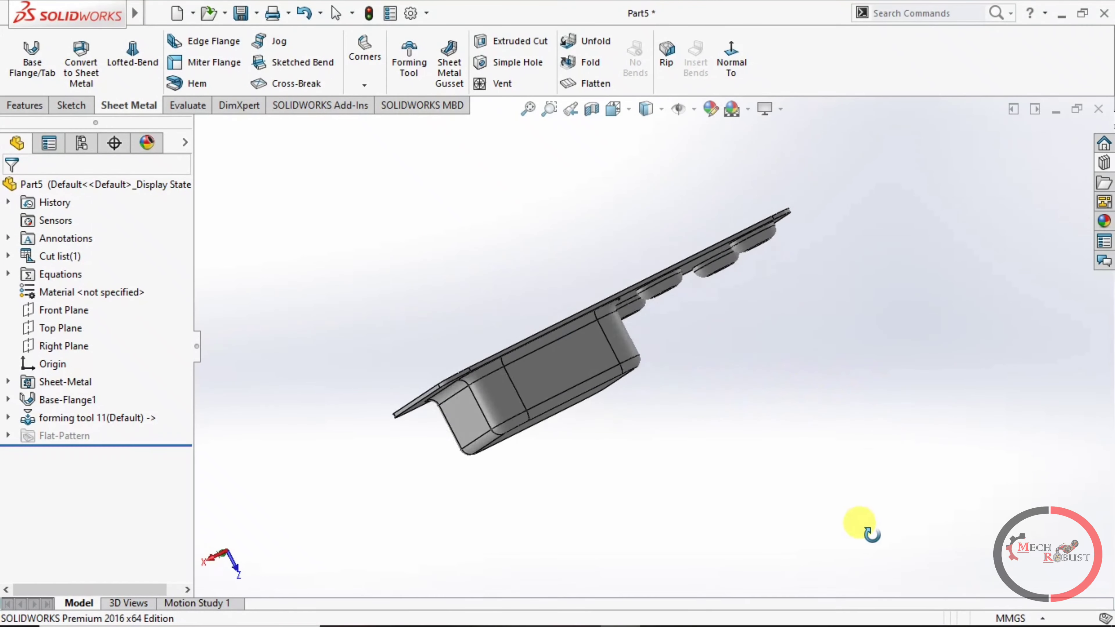
mouse_move(776, 453)
middle_down()
mouse_move(856, 468)
mouse_move(804, 416)
mouse_move(789, 463)
middle_up()
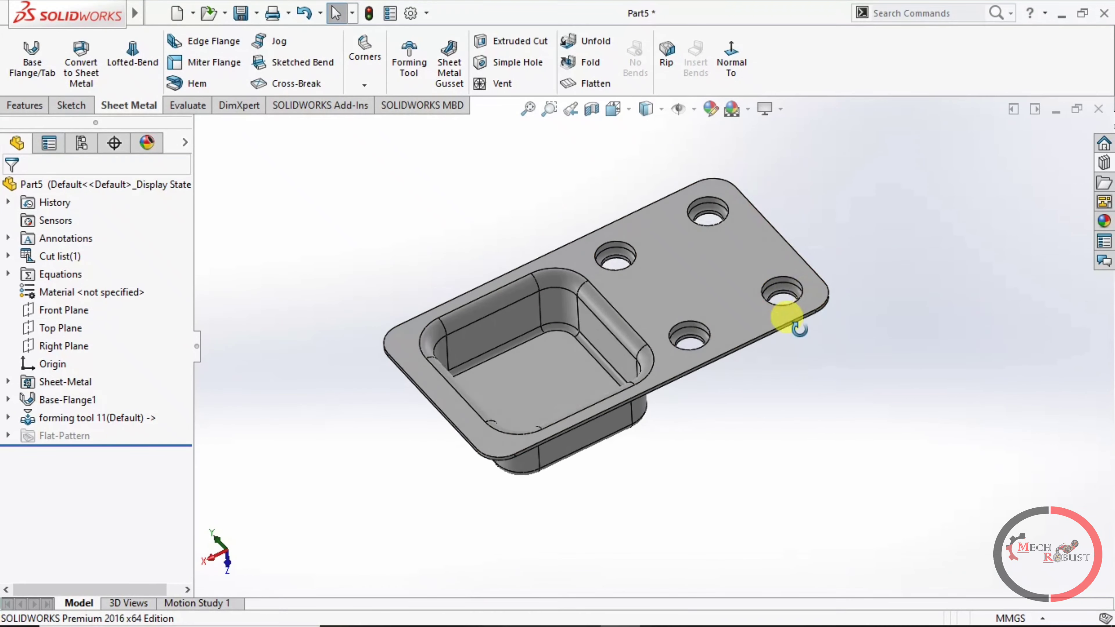
middle_drag(784, 316, 786, 340)
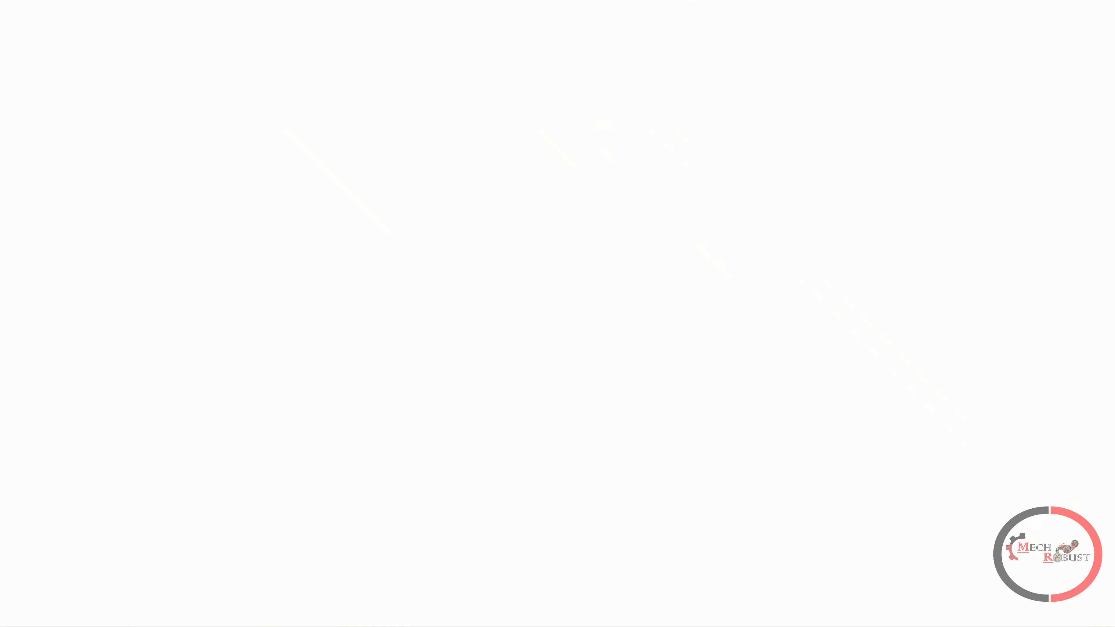